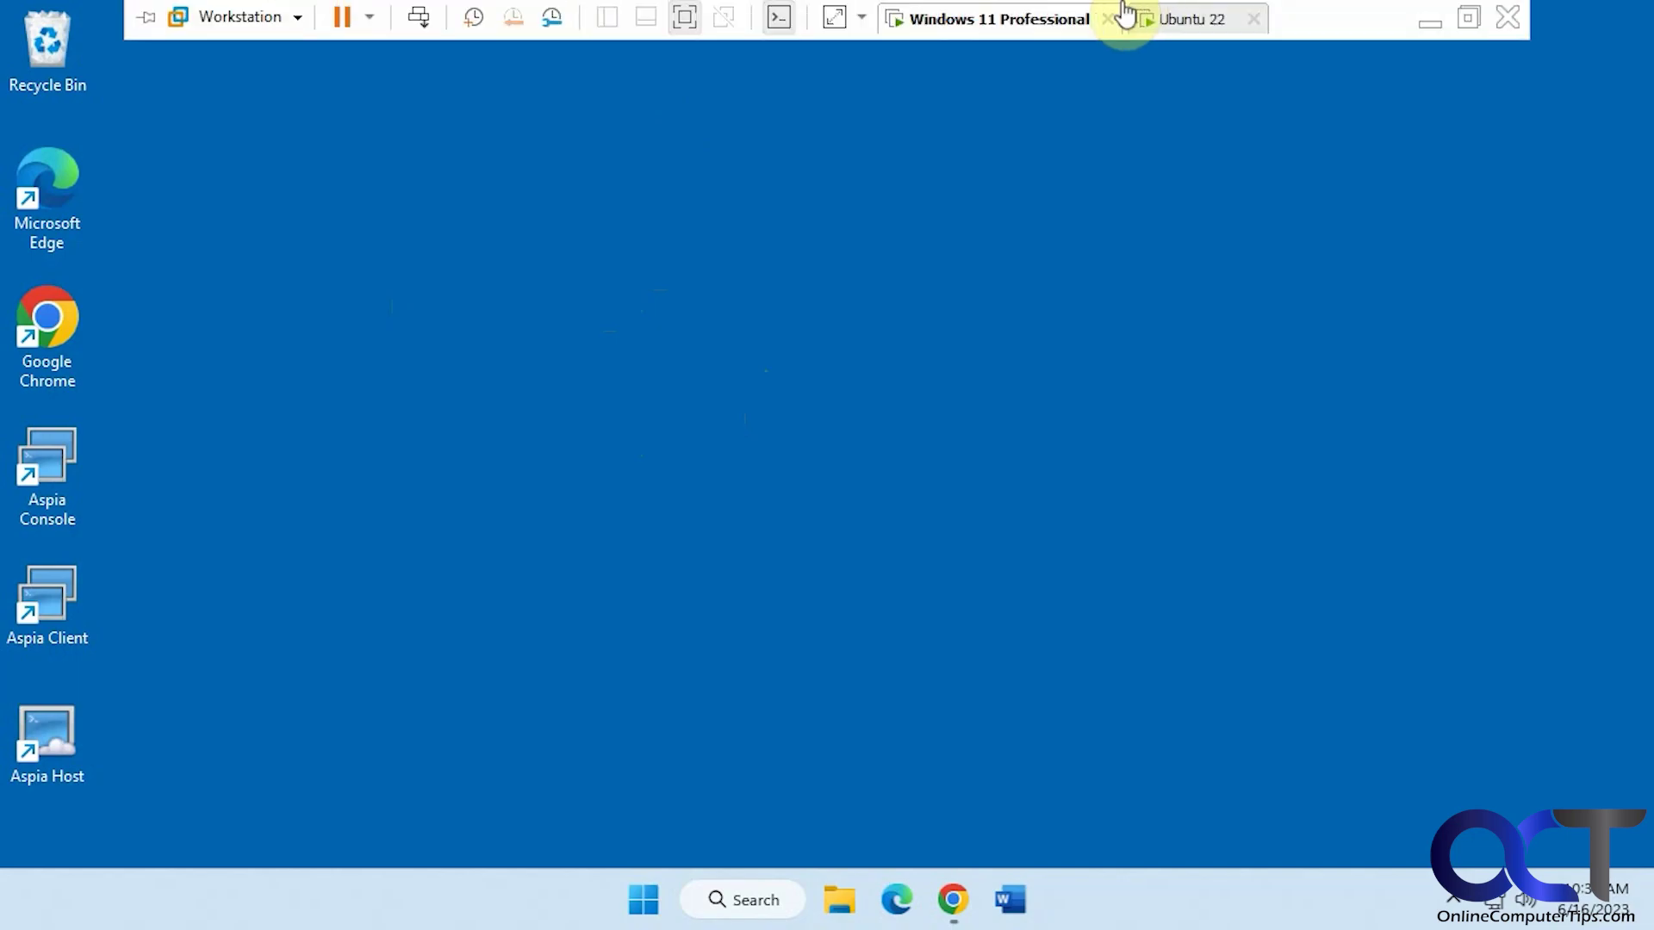
Look at the Ubuntu 22 machine briefly, then return to the Windows 11 Professional machine
click(1154, 19)
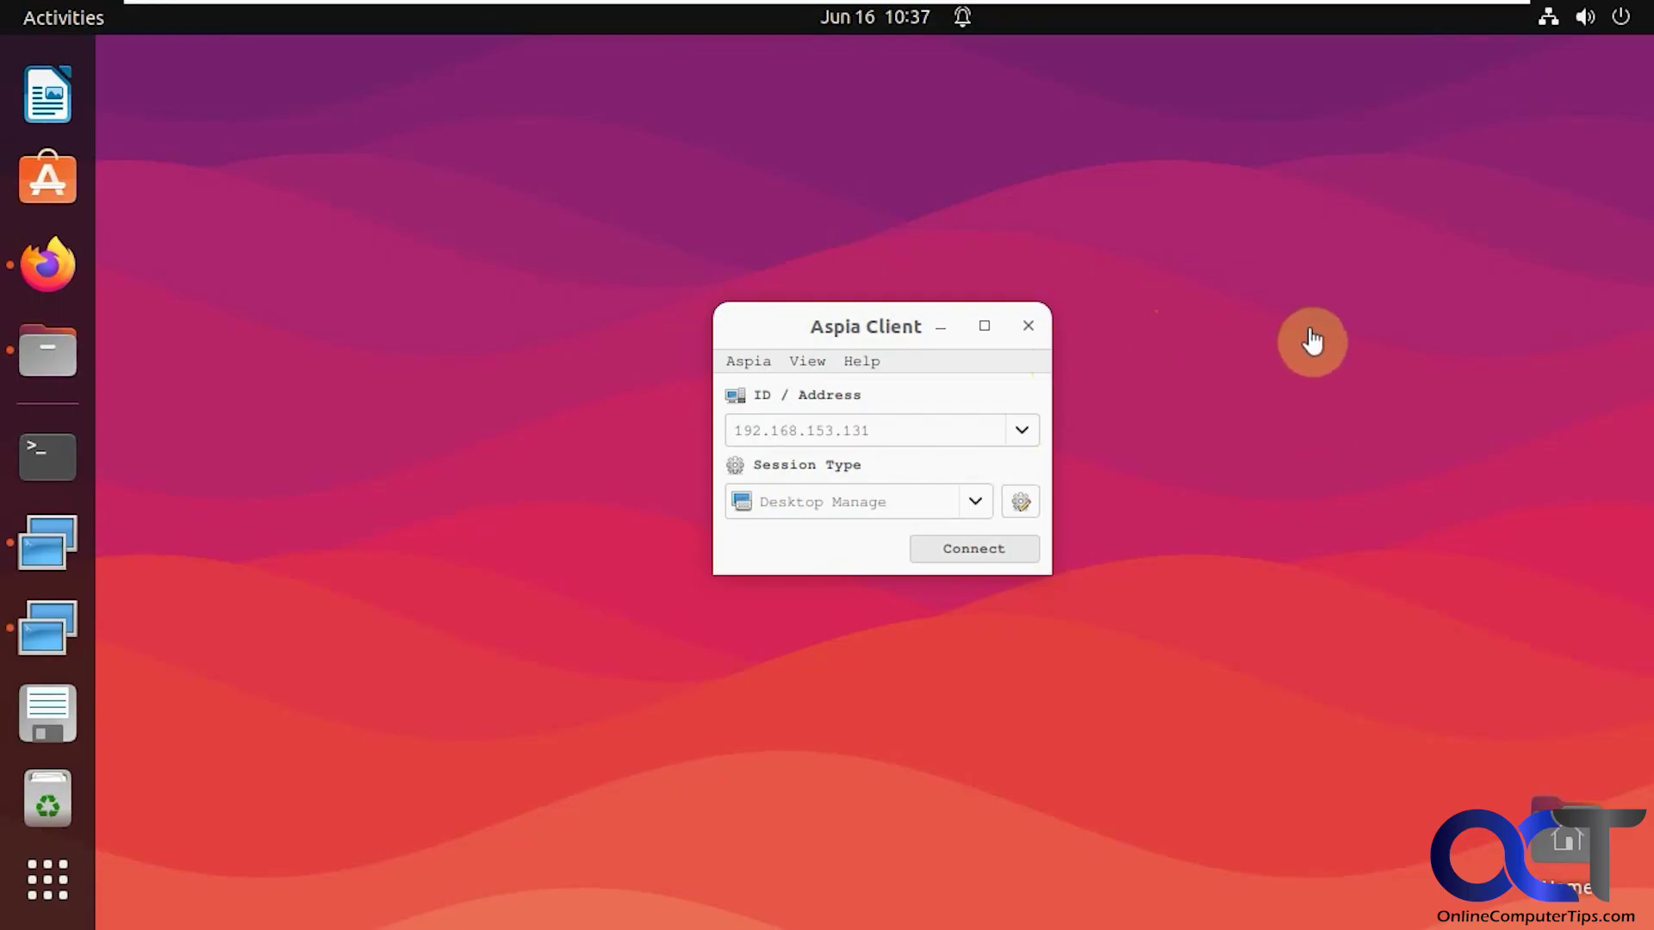
mouse_move(1180, 13)
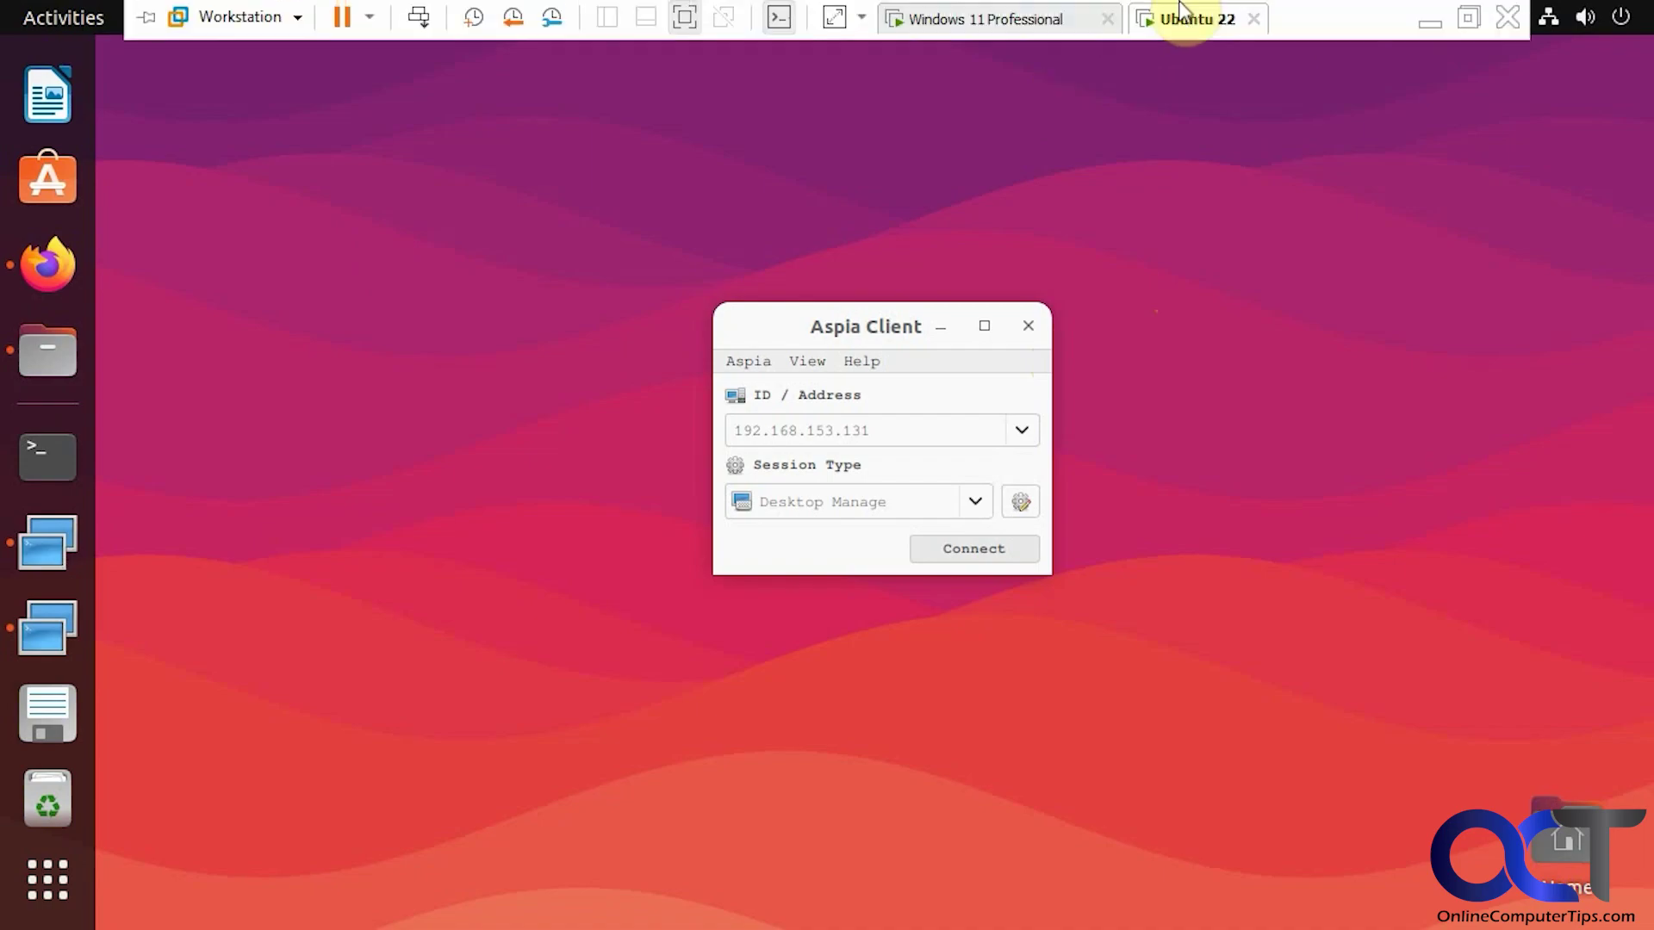
click(1033, 19)
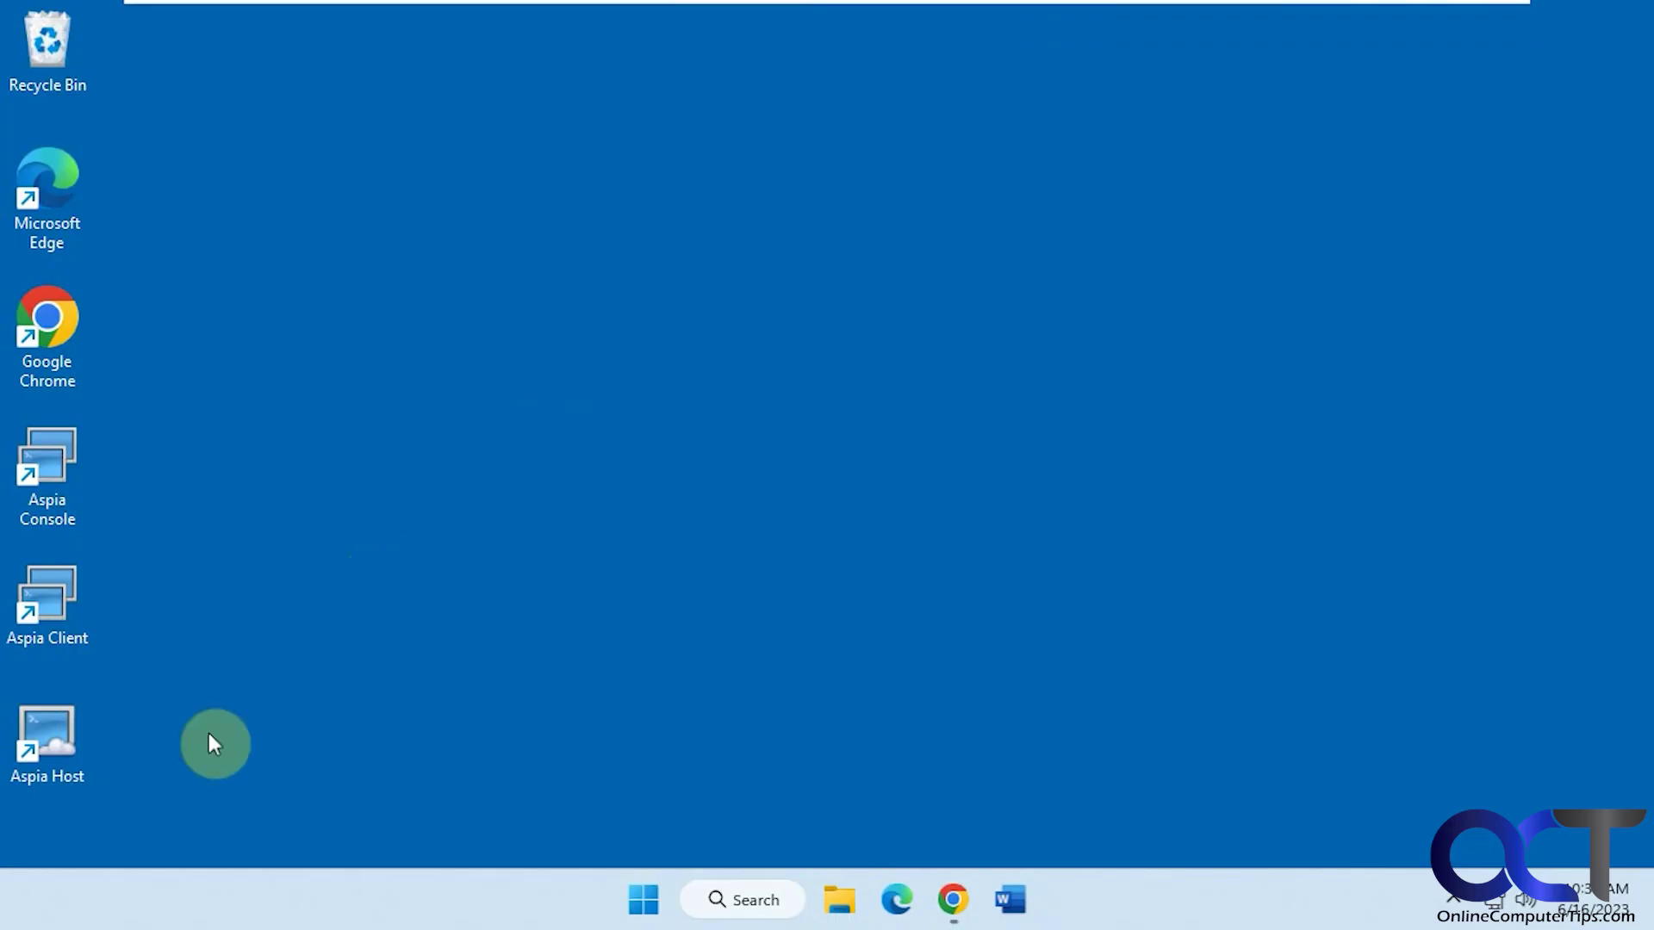
Launch Aspia Host on Windows and open its Settings dialog
click(58, 739)
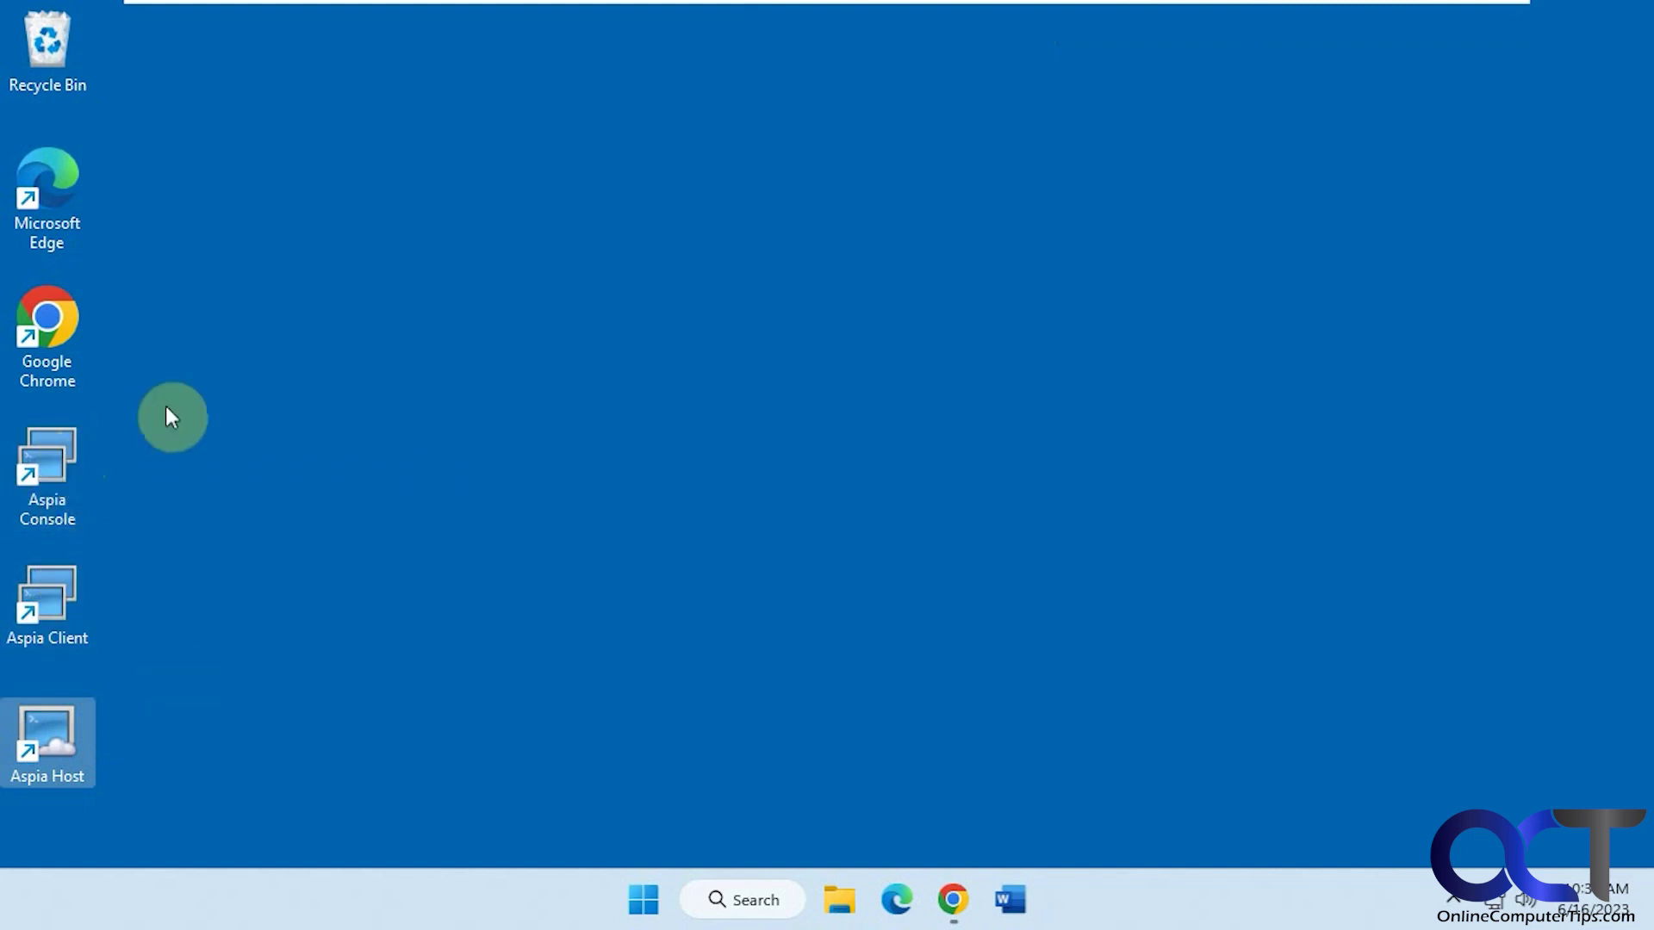
double_click(79, 747)
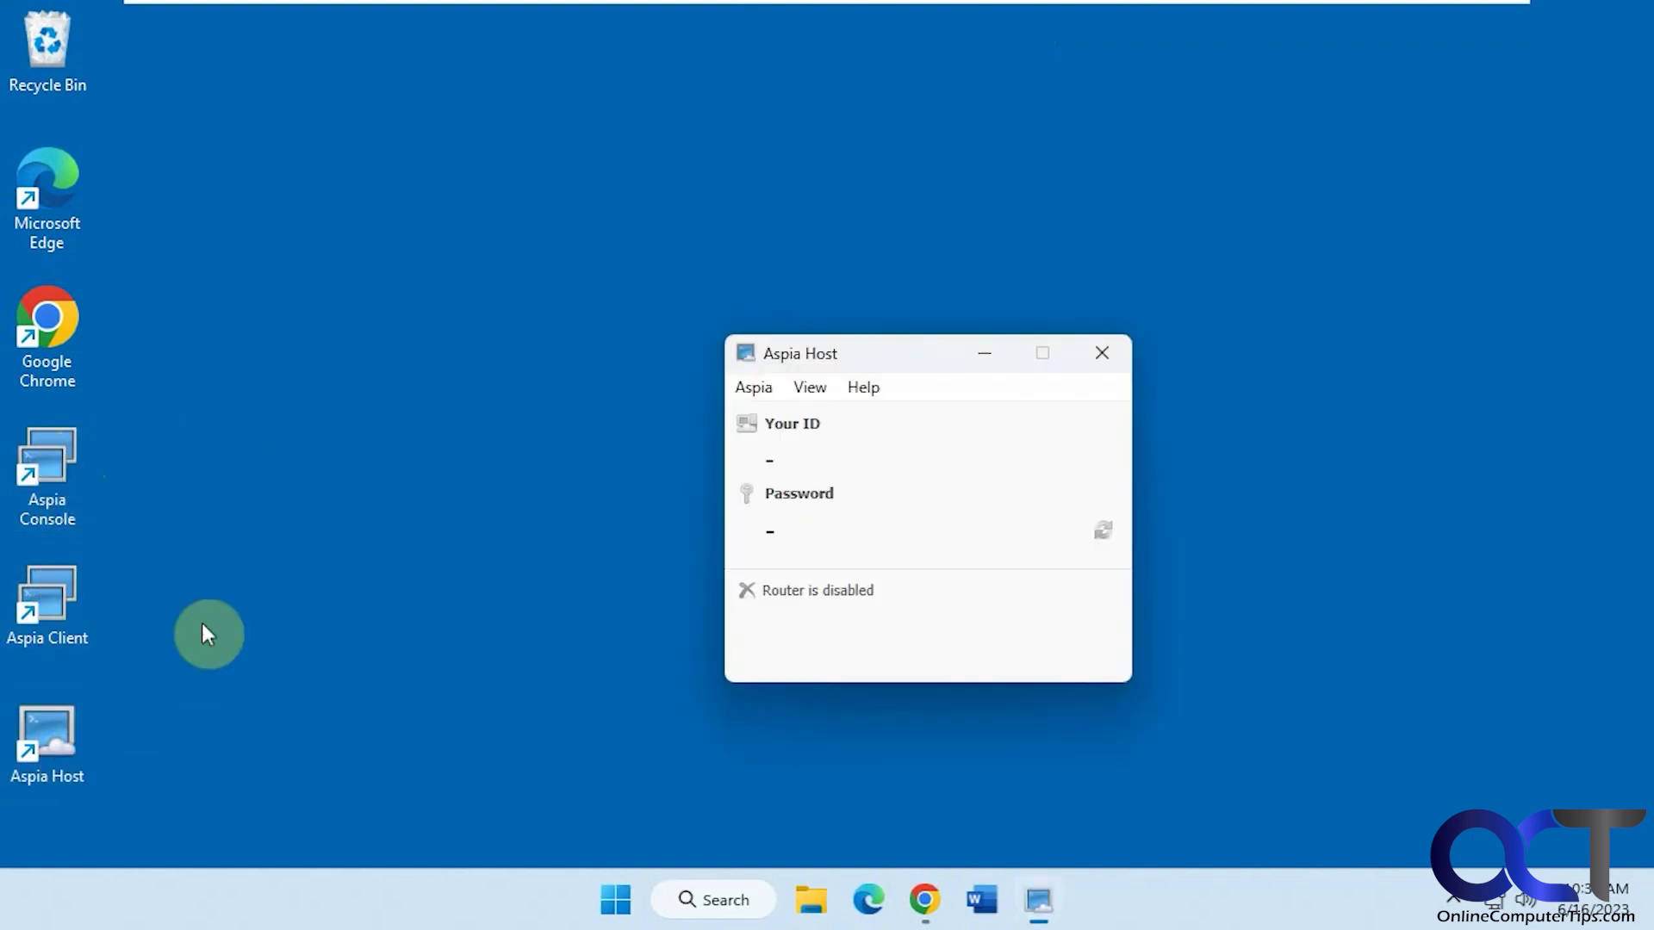
click(753, 387)
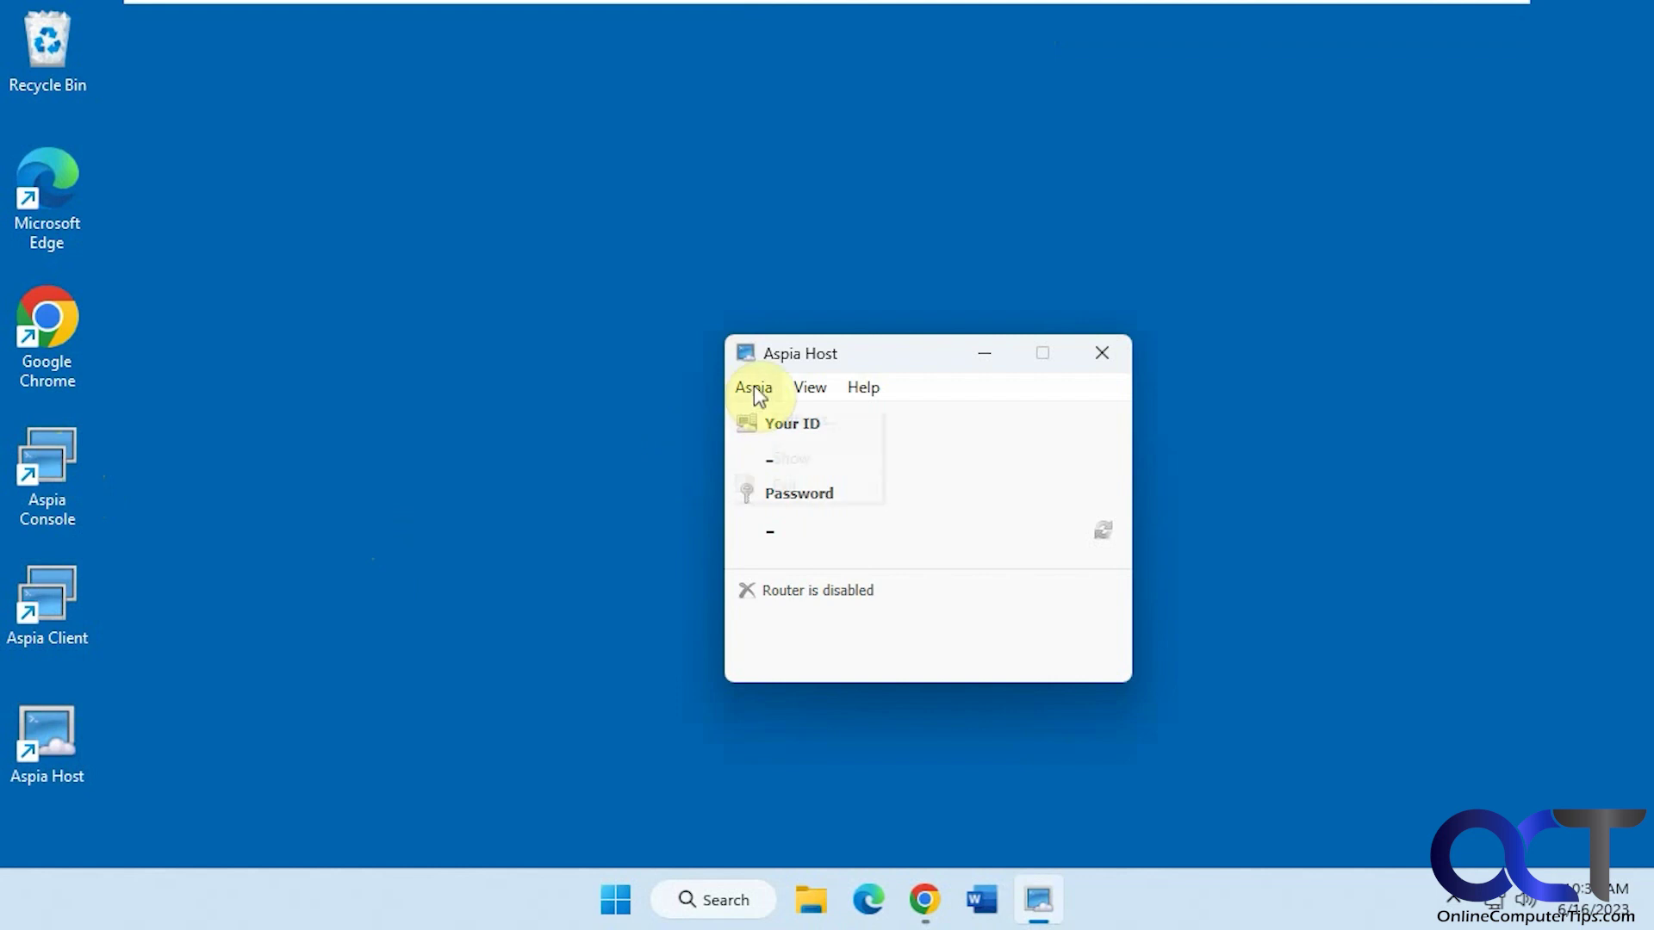
click(790, 420)
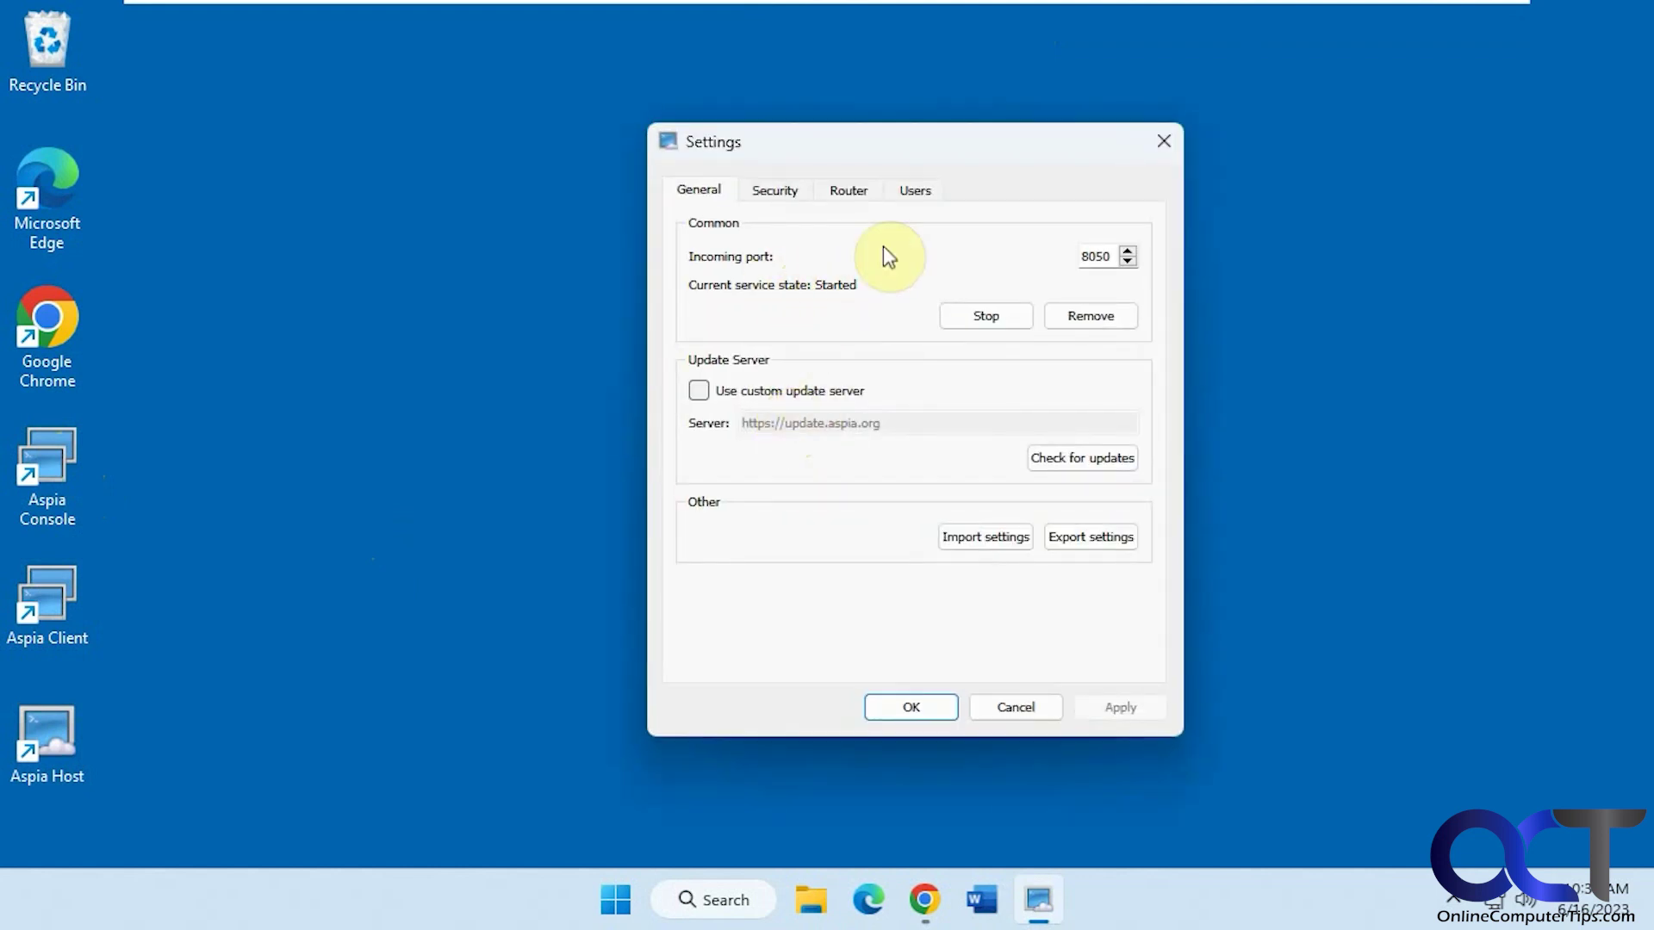
Review the Security and Router pages, ending on the Users page
click(788, 192)
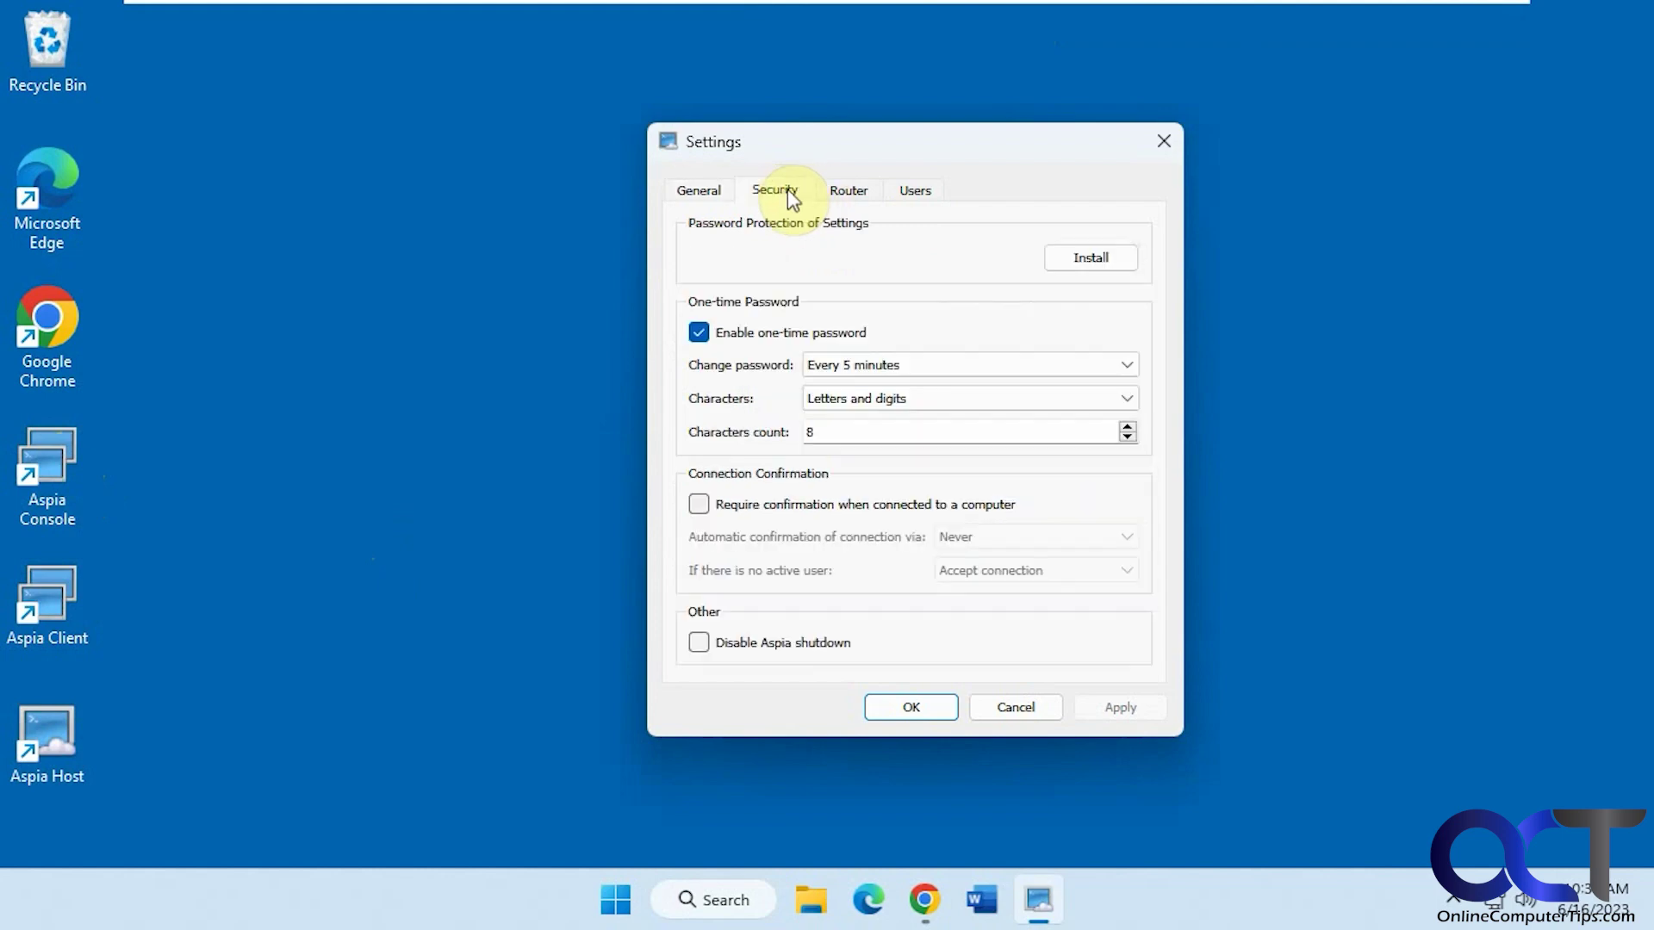
click(860, 194)
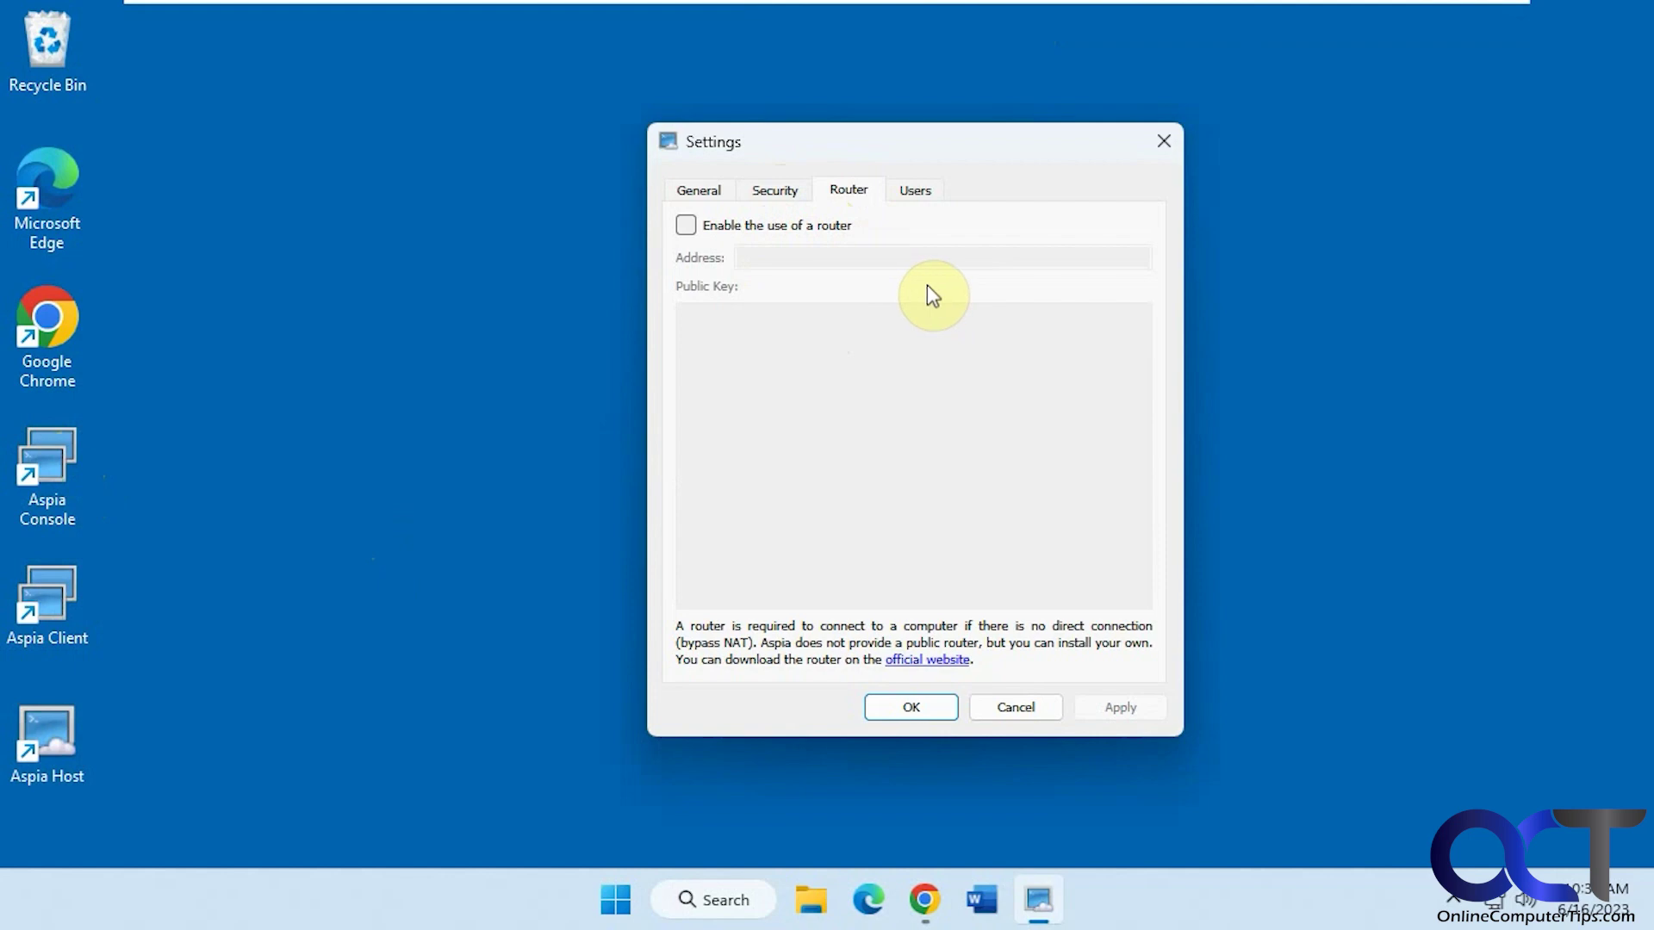
click(916, 191)
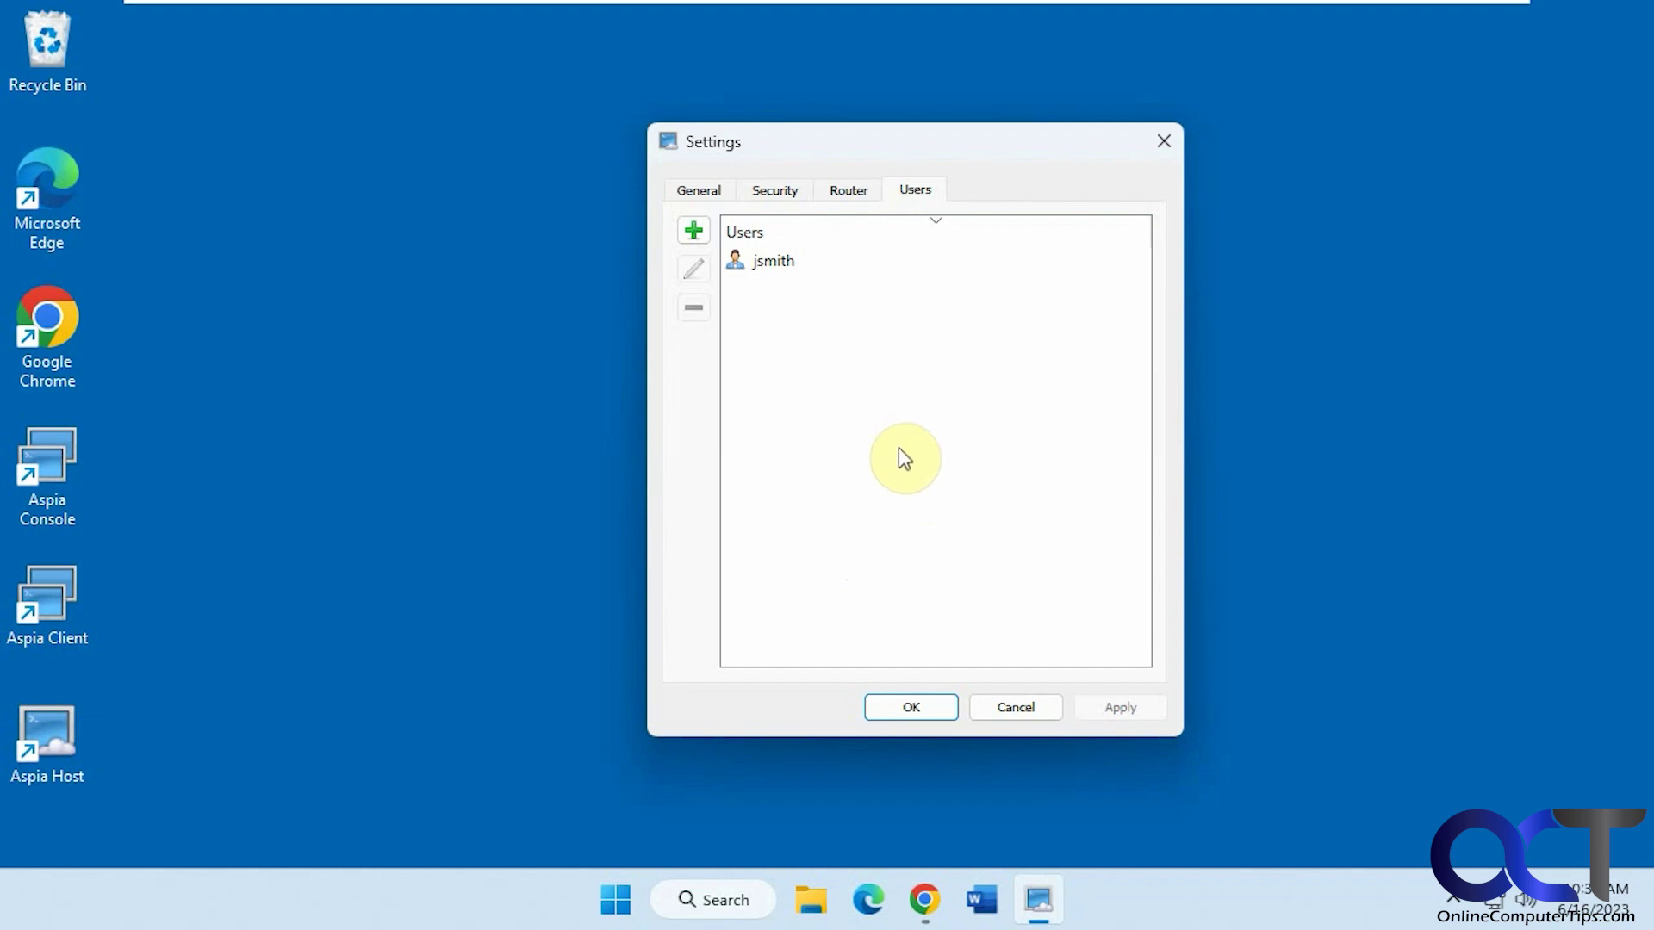
Preview the new-user and Modify-user dialogs, cancelling each, then cancel Settings unchanged
click(694, 230)
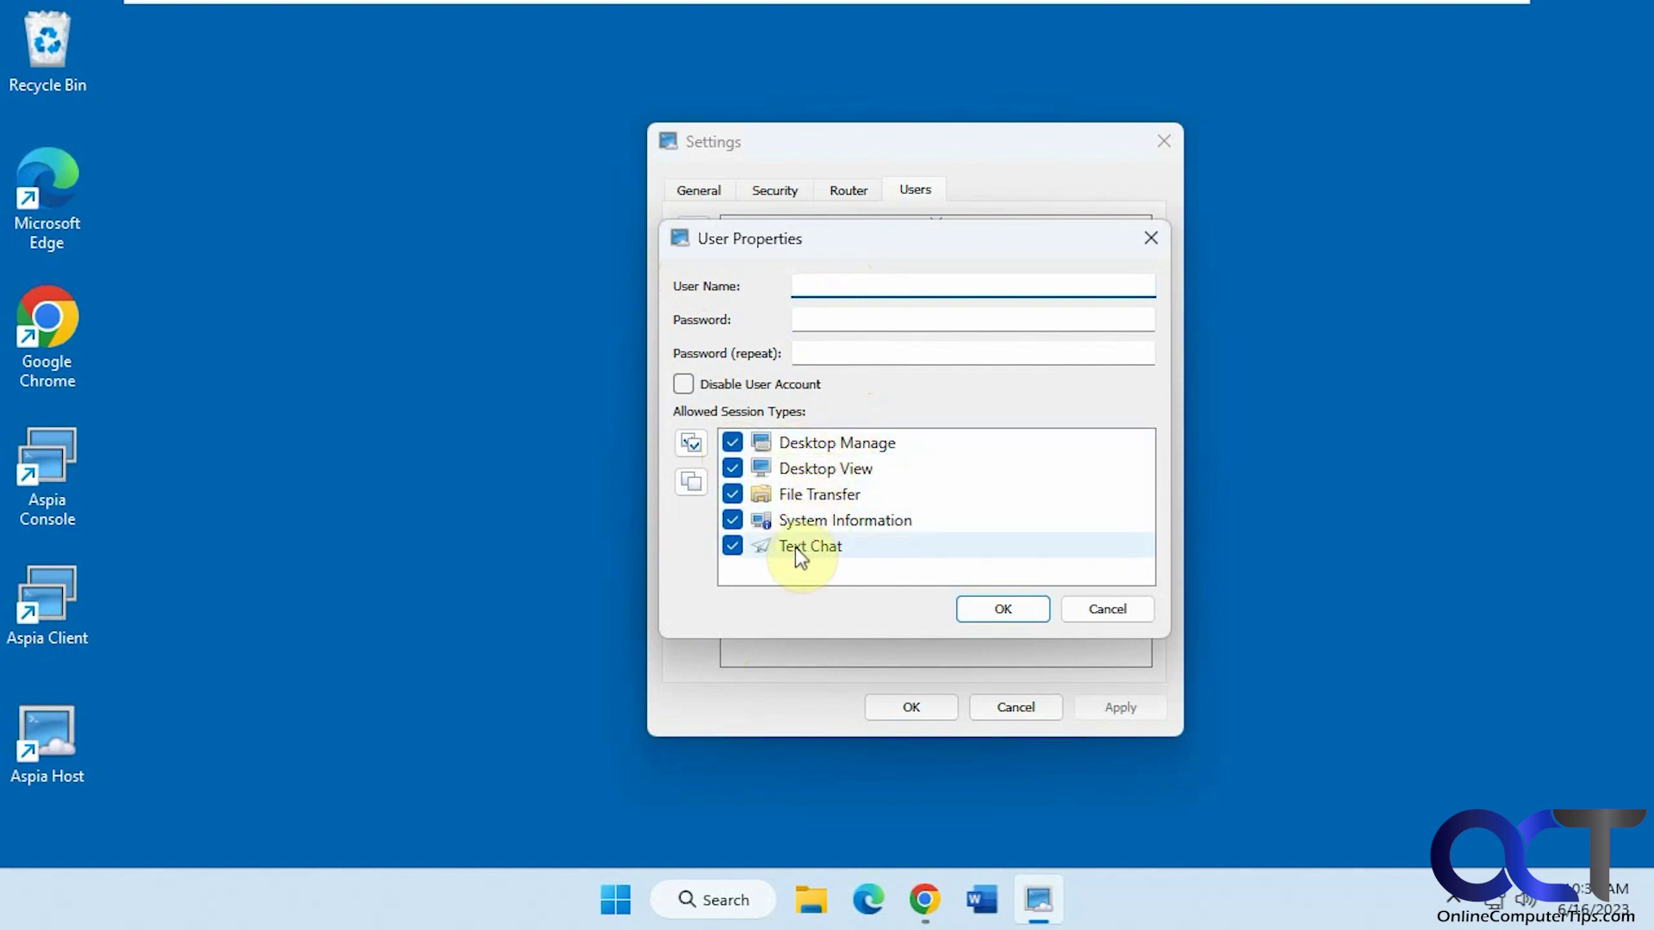
click(1090, 610)
click(773, 266)
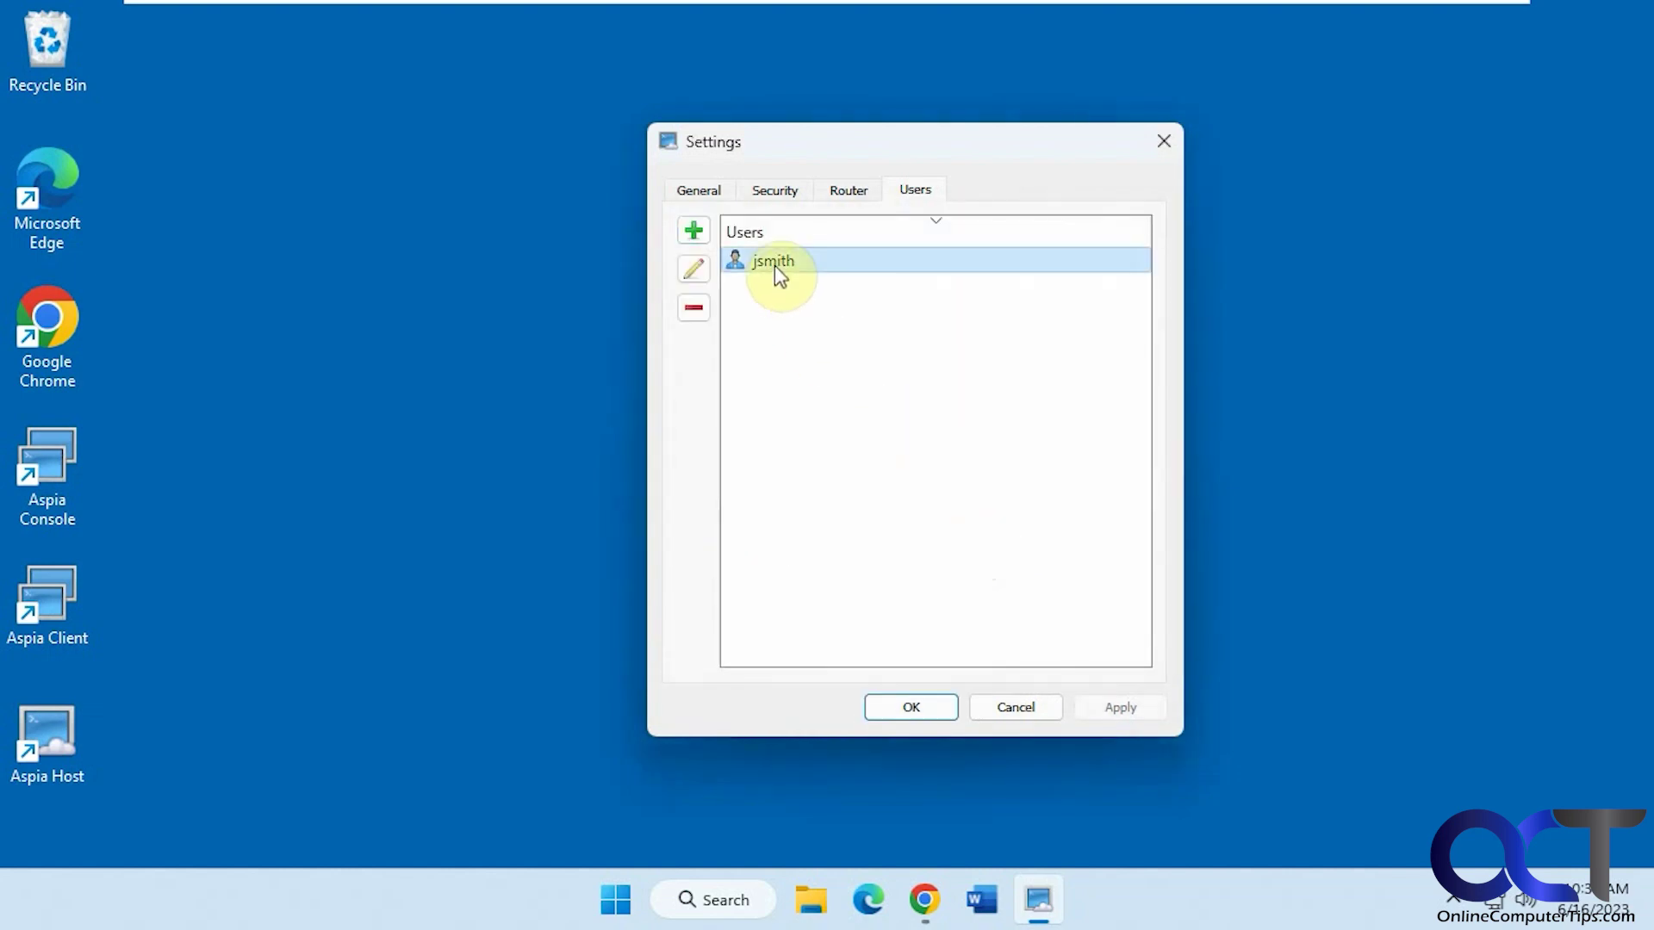
right_click(774, 265)
click(840, 286)
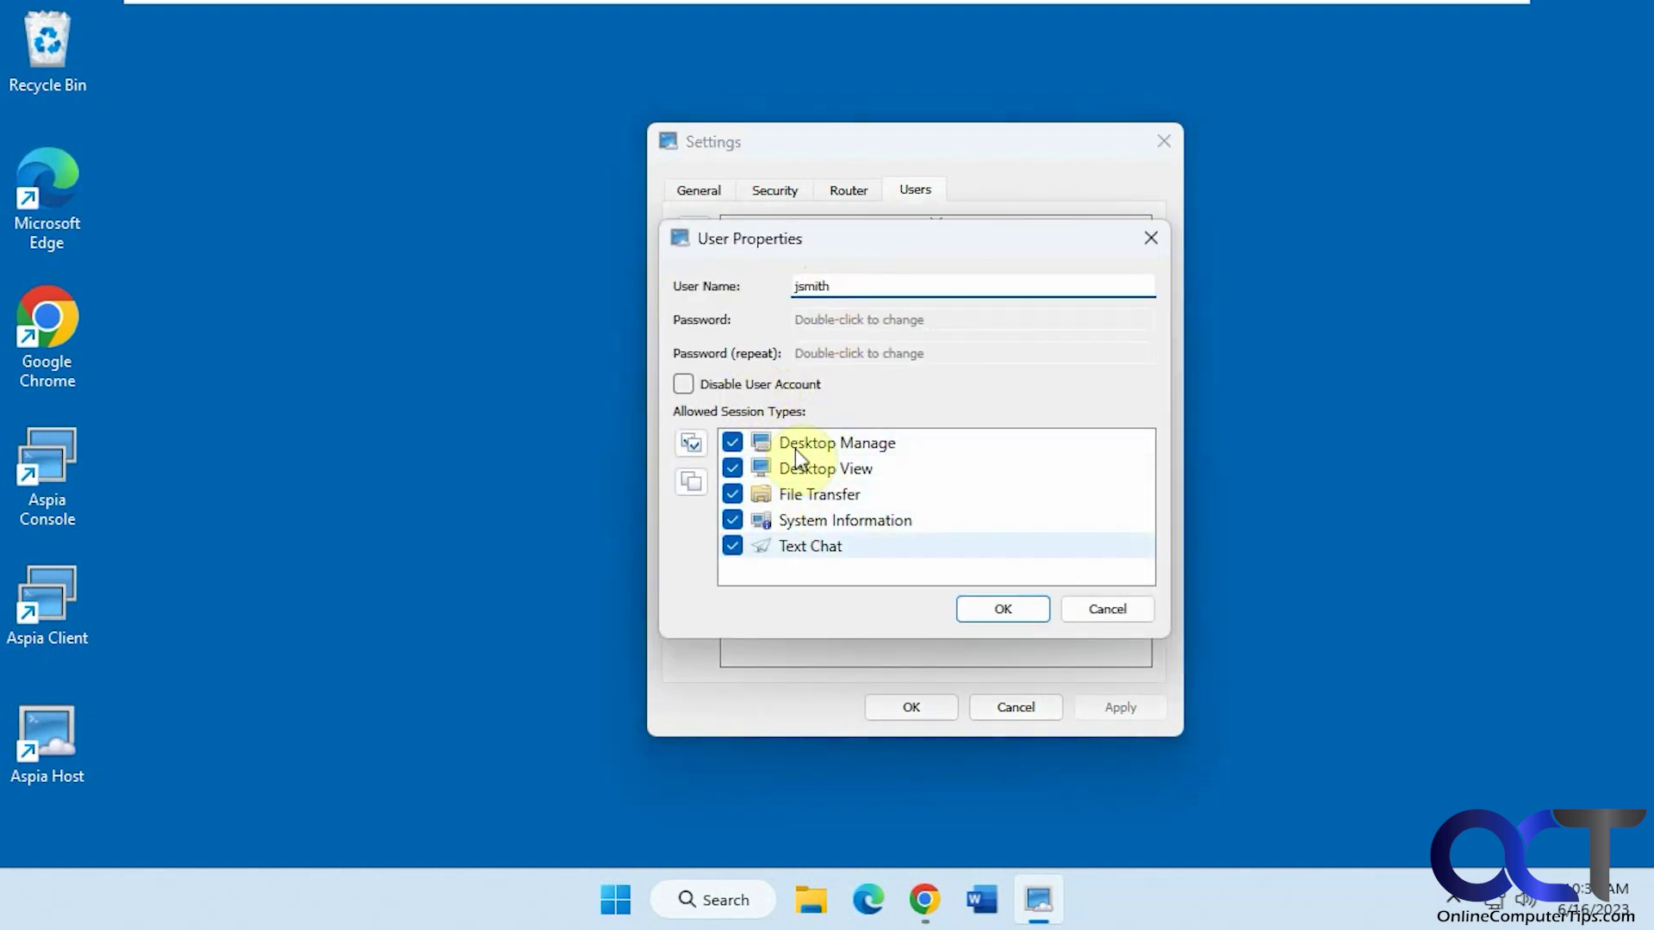
click(1099, 610)
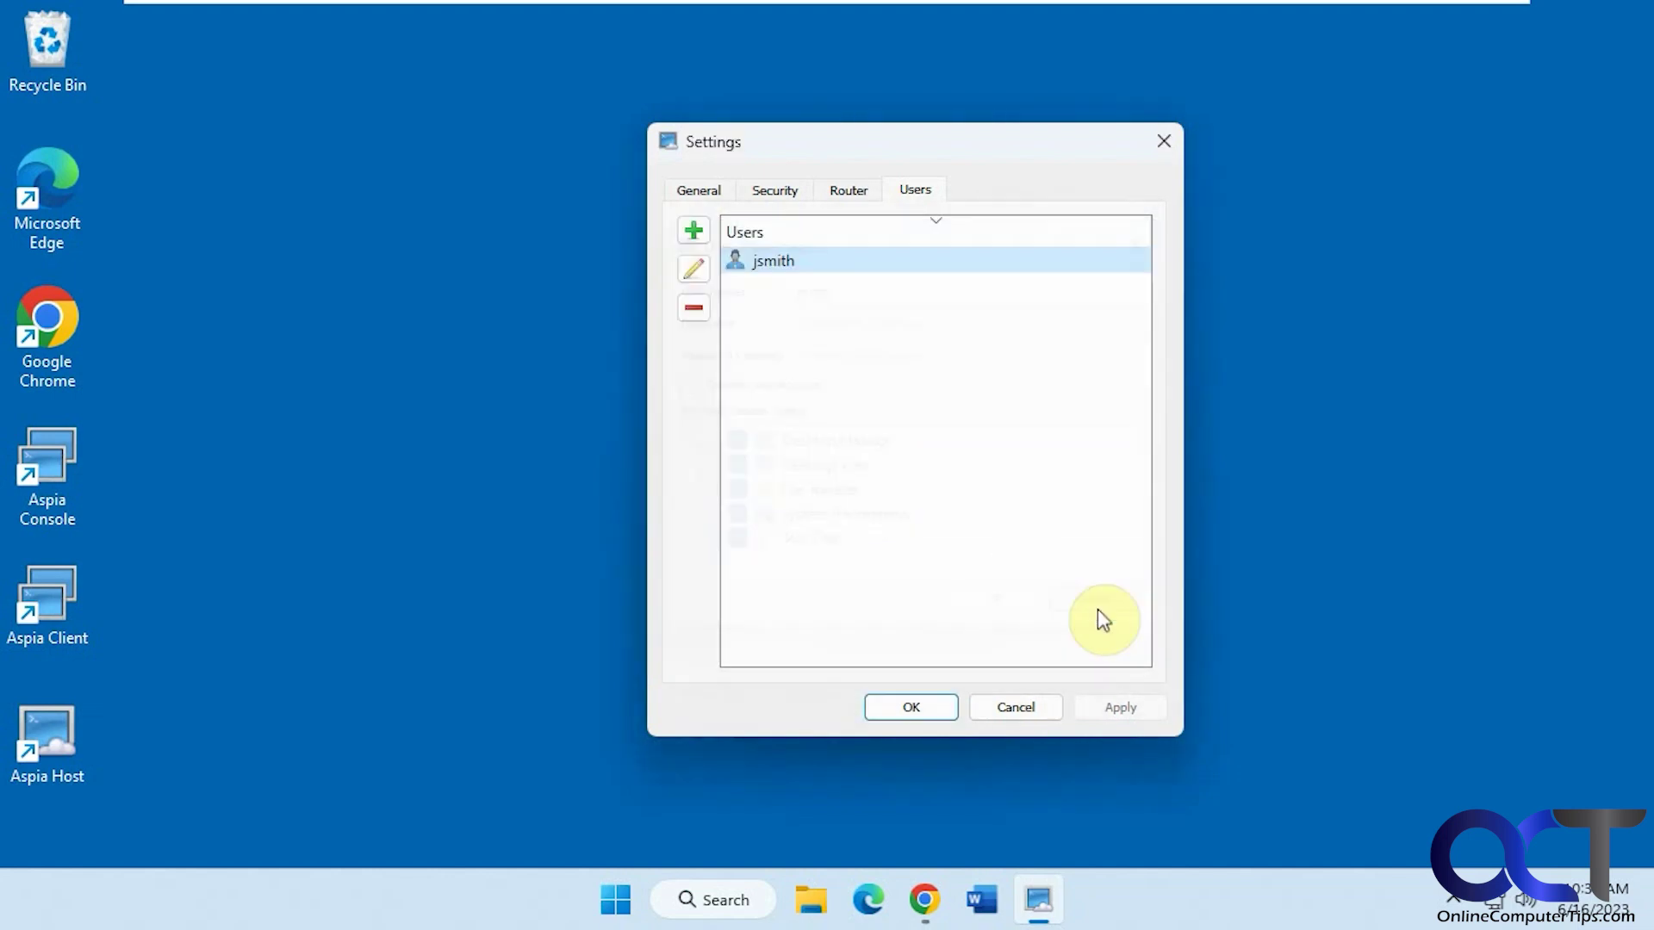
click(1004, 710)
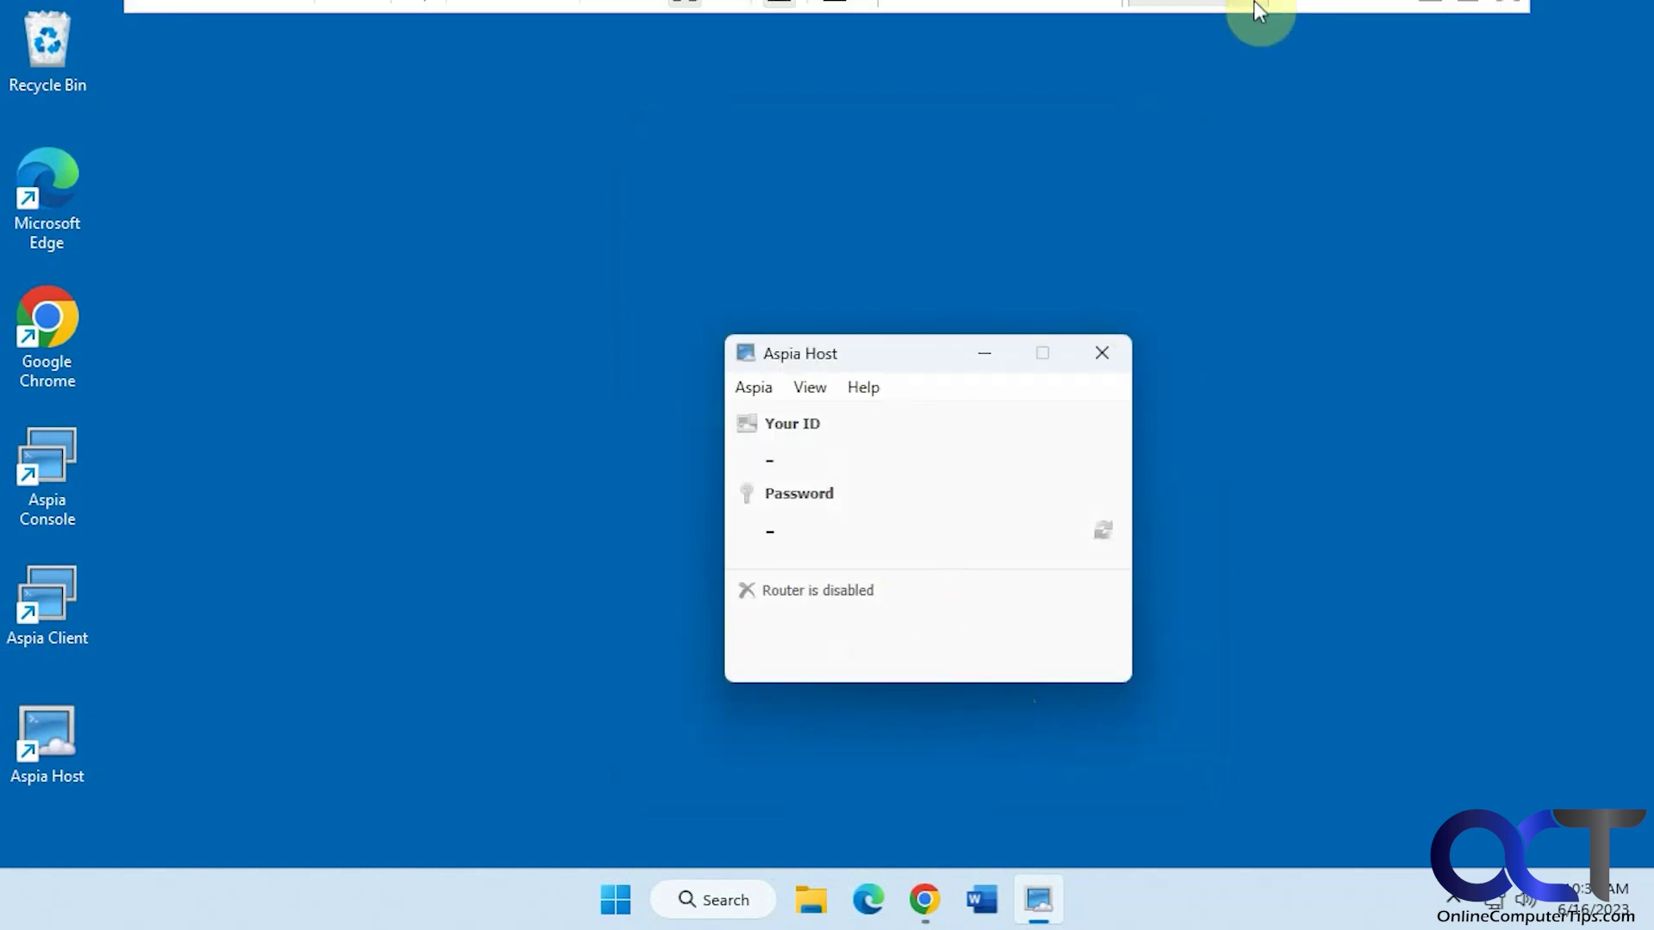
Return to the Ubuntu machine and check Aspia Client's session type list
mouse_move(1263, 15)
click(1192, 21)
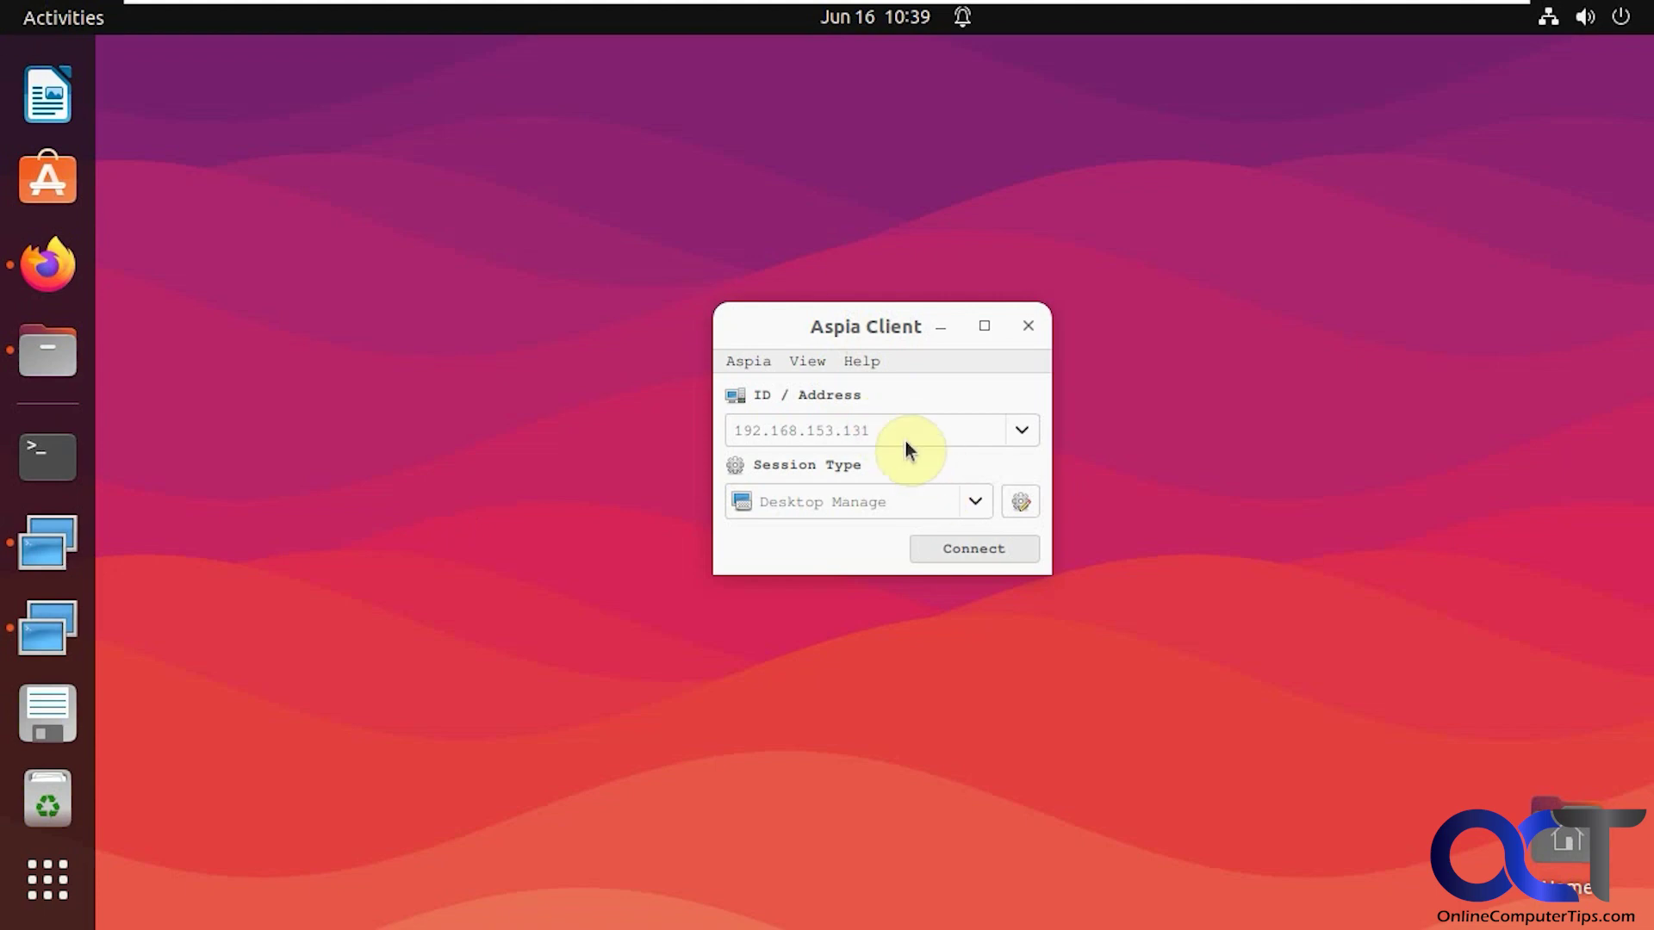
click(980, 509)
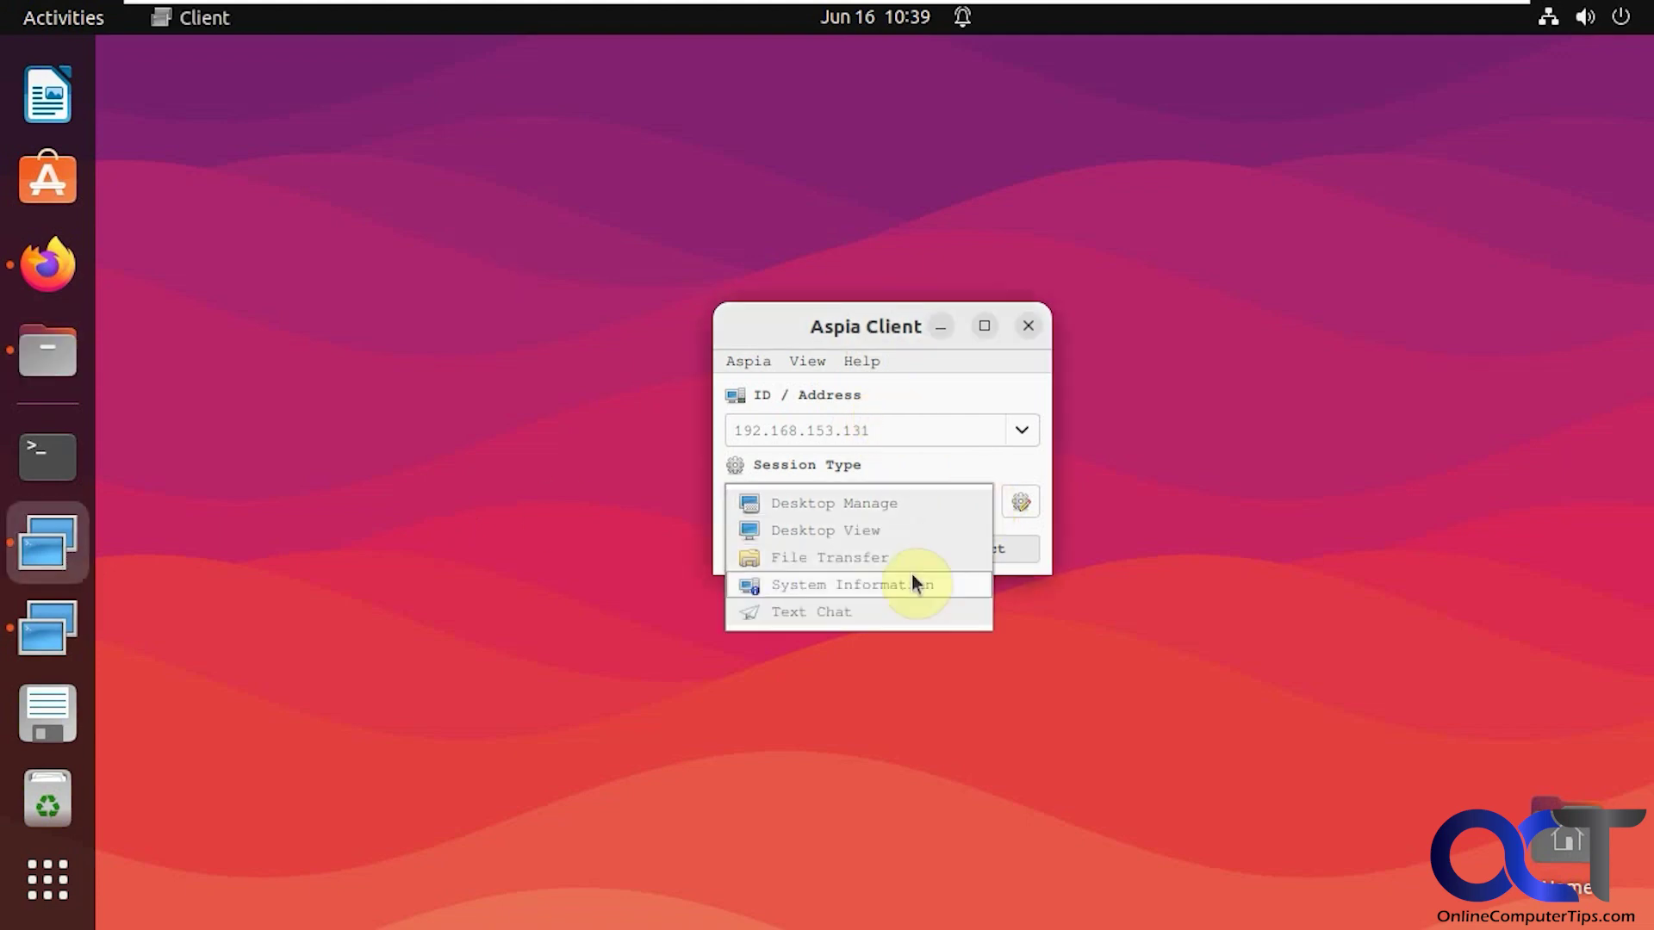
Connect to 192.168.153.131 as Desktop Manage, logging in with the host user name and password
click(934, 503)
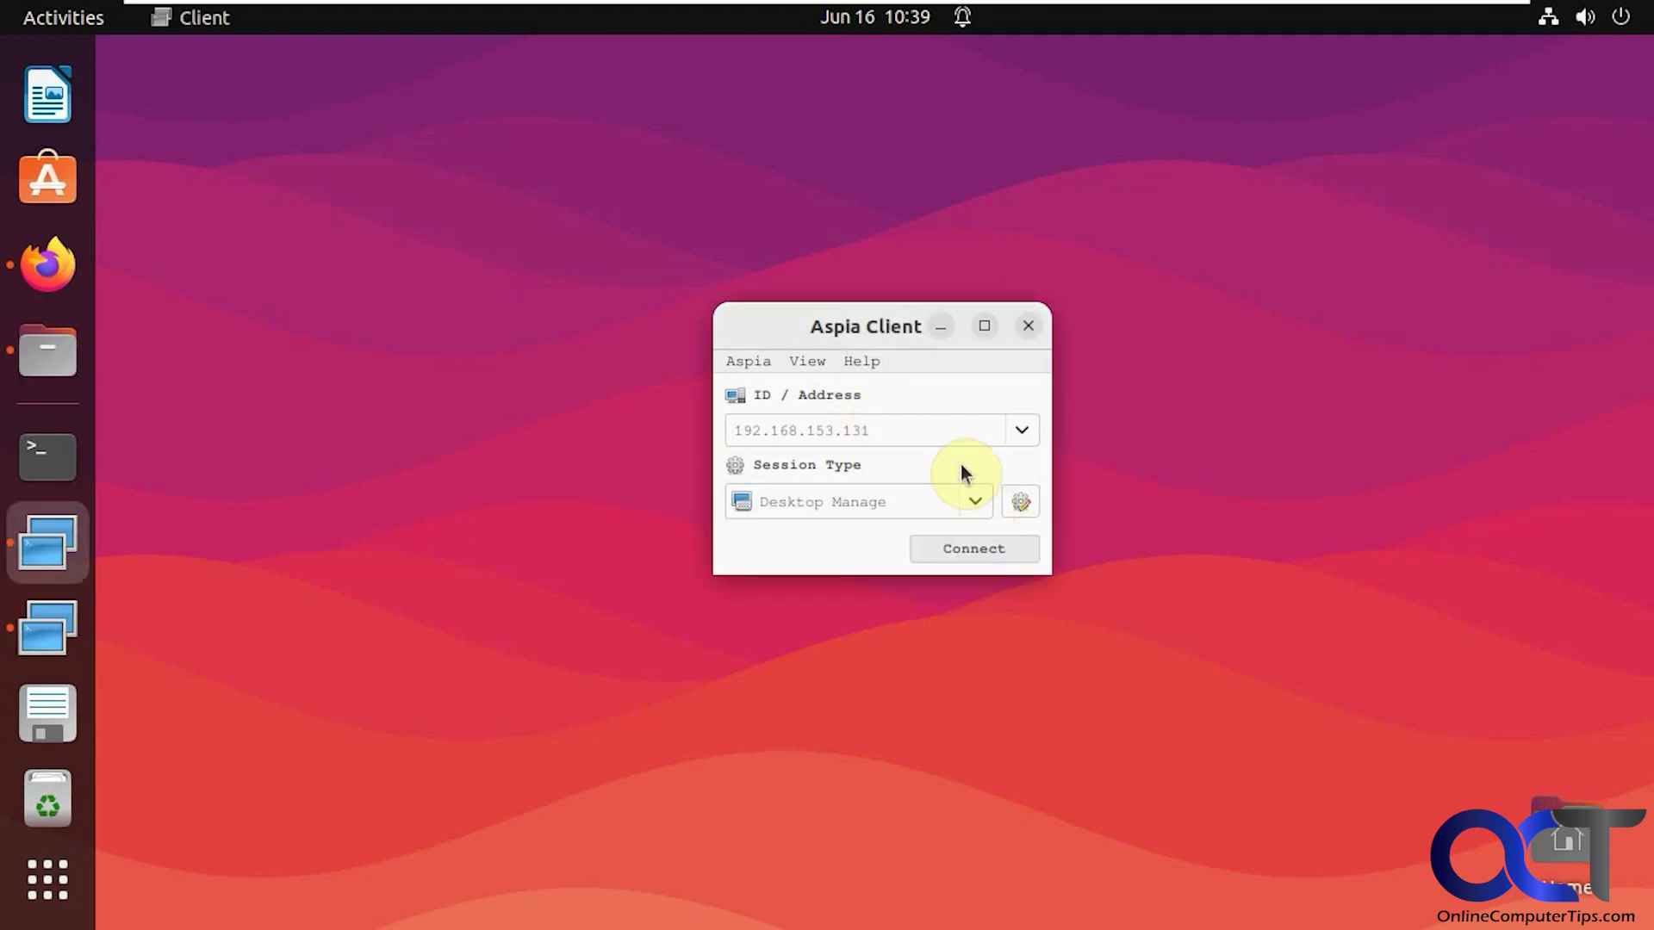
click(981, 551)
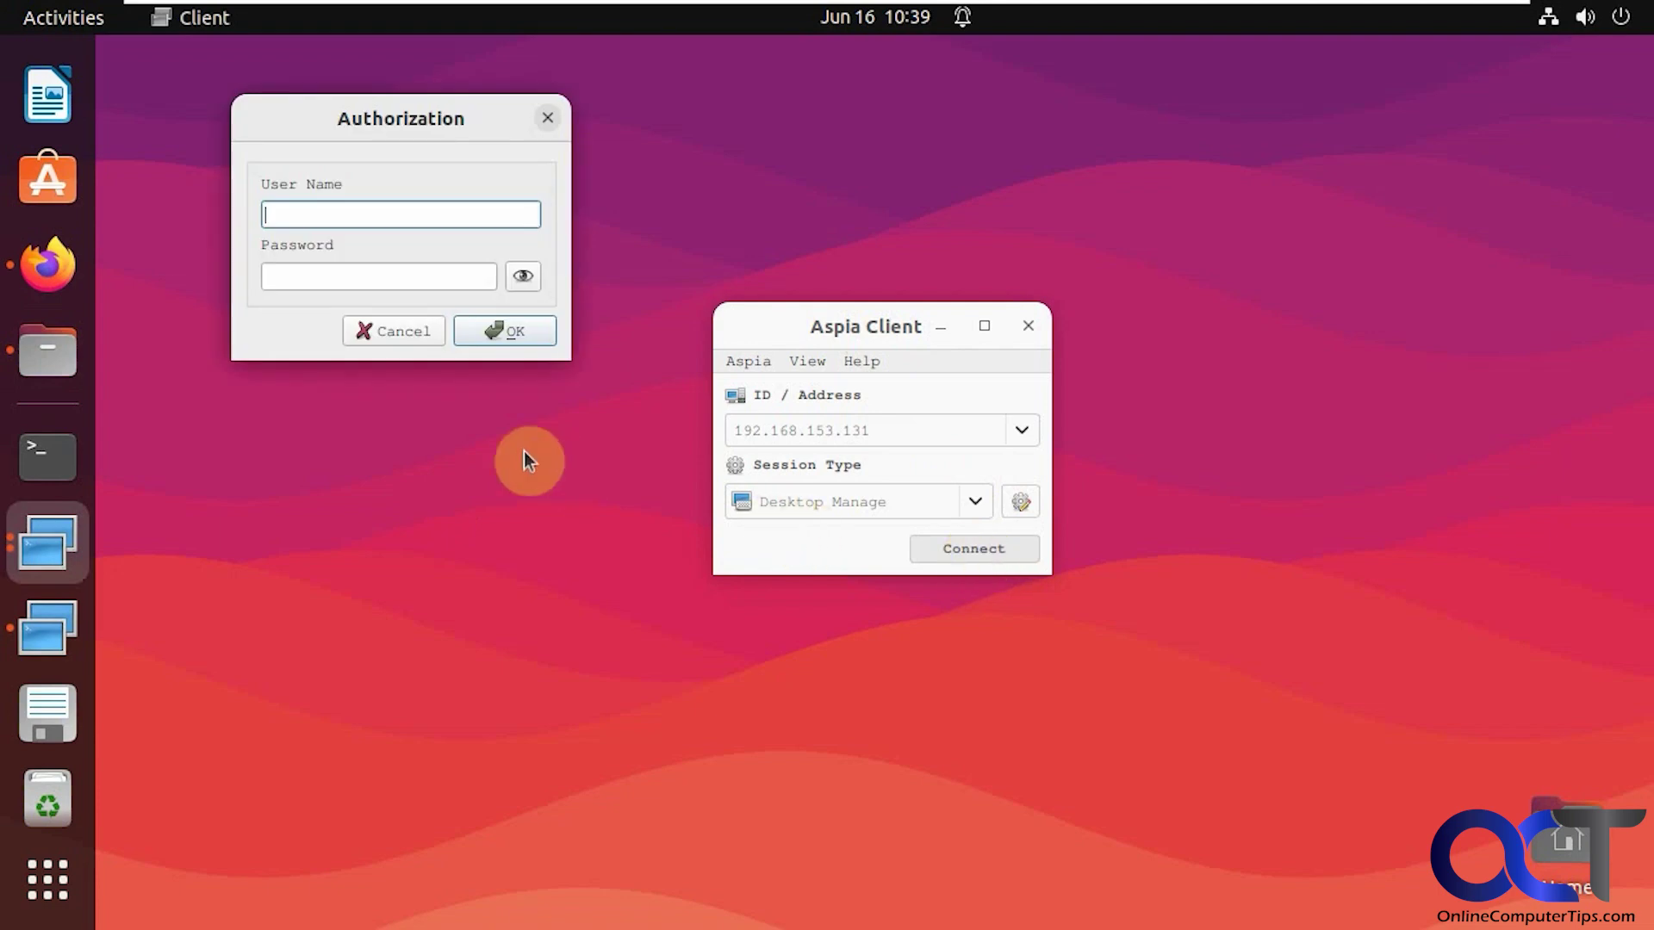
text(jsmith)
key(Tab)
text(••)
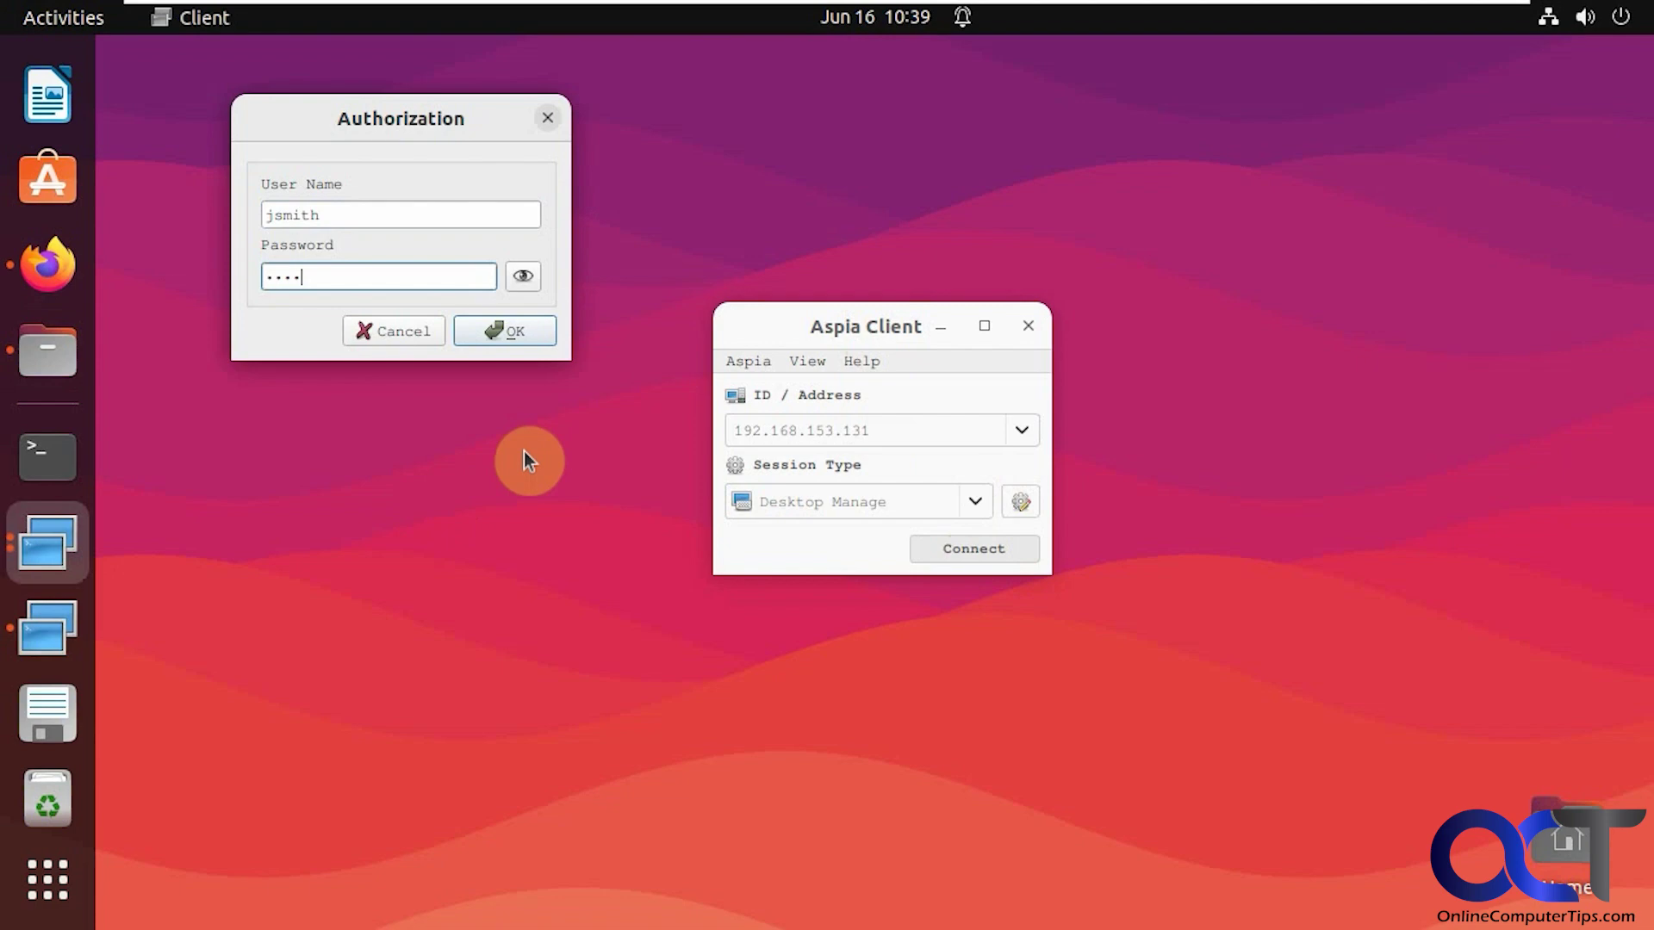
text(••••••)
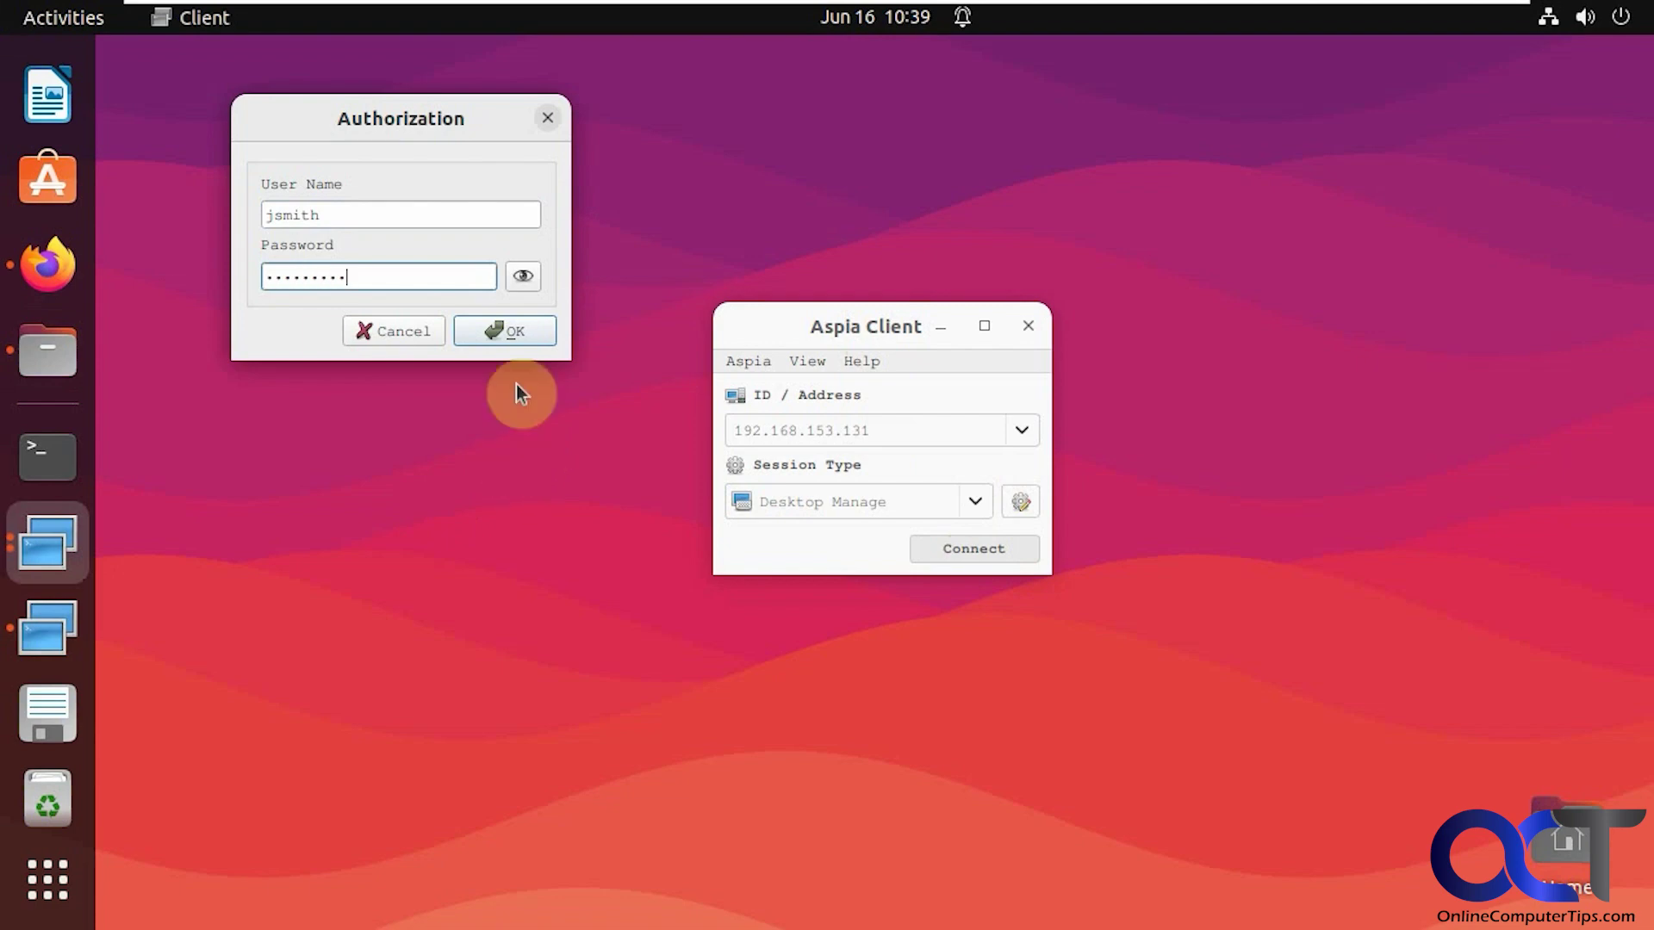
click(515, 331)
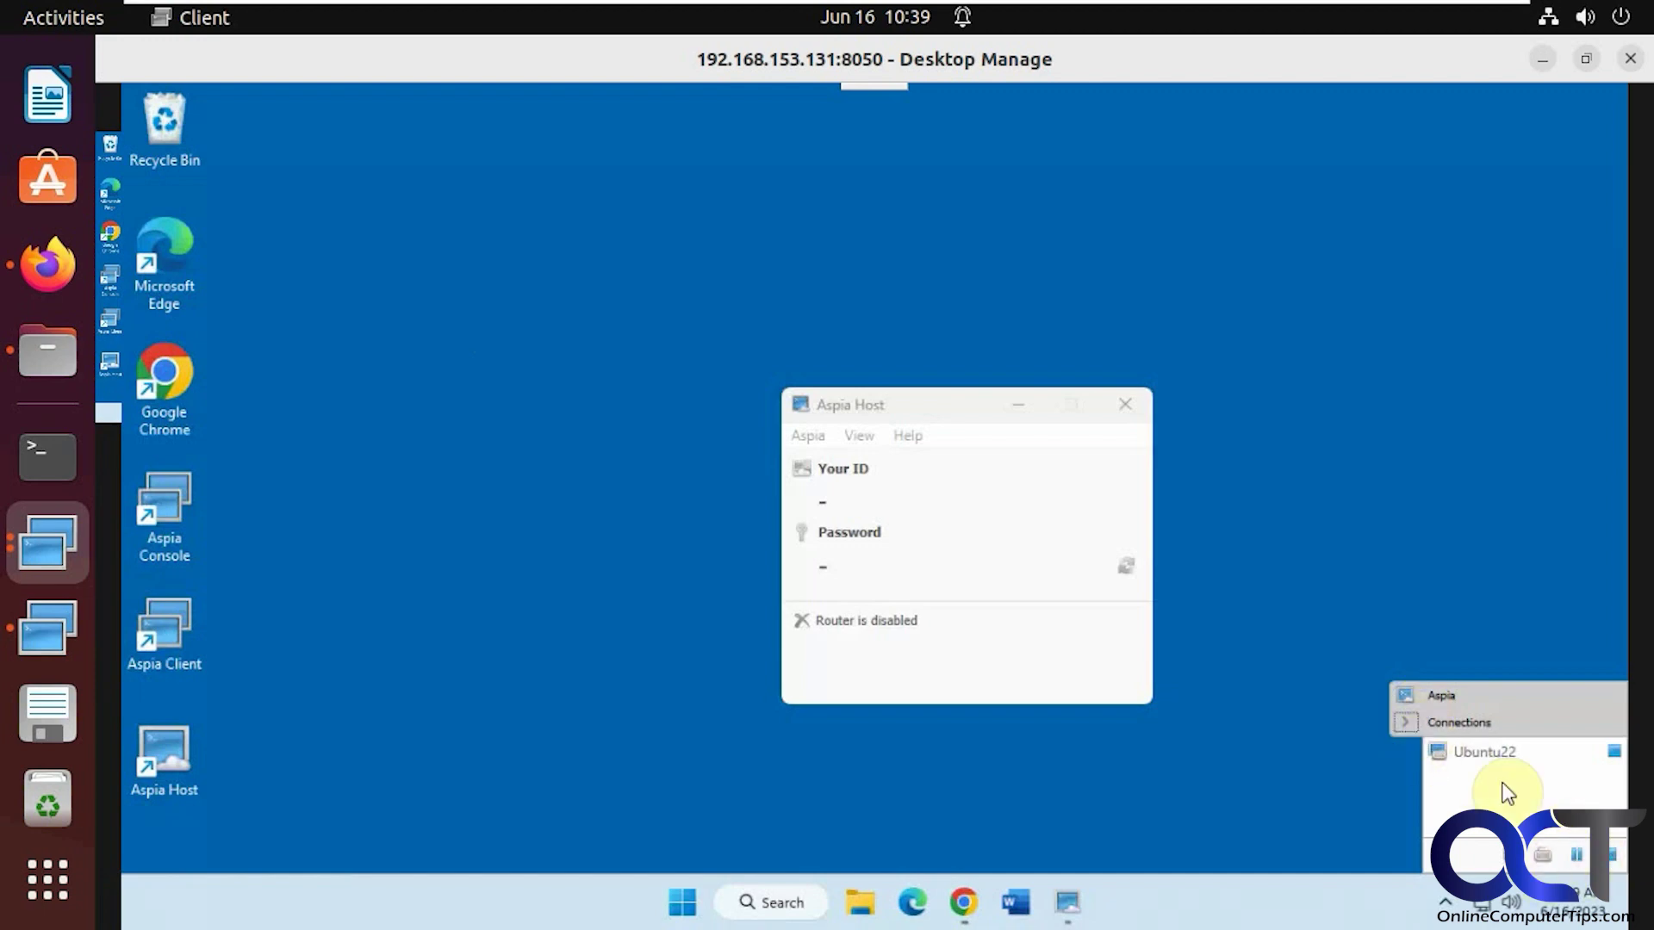
click(1127, 431)
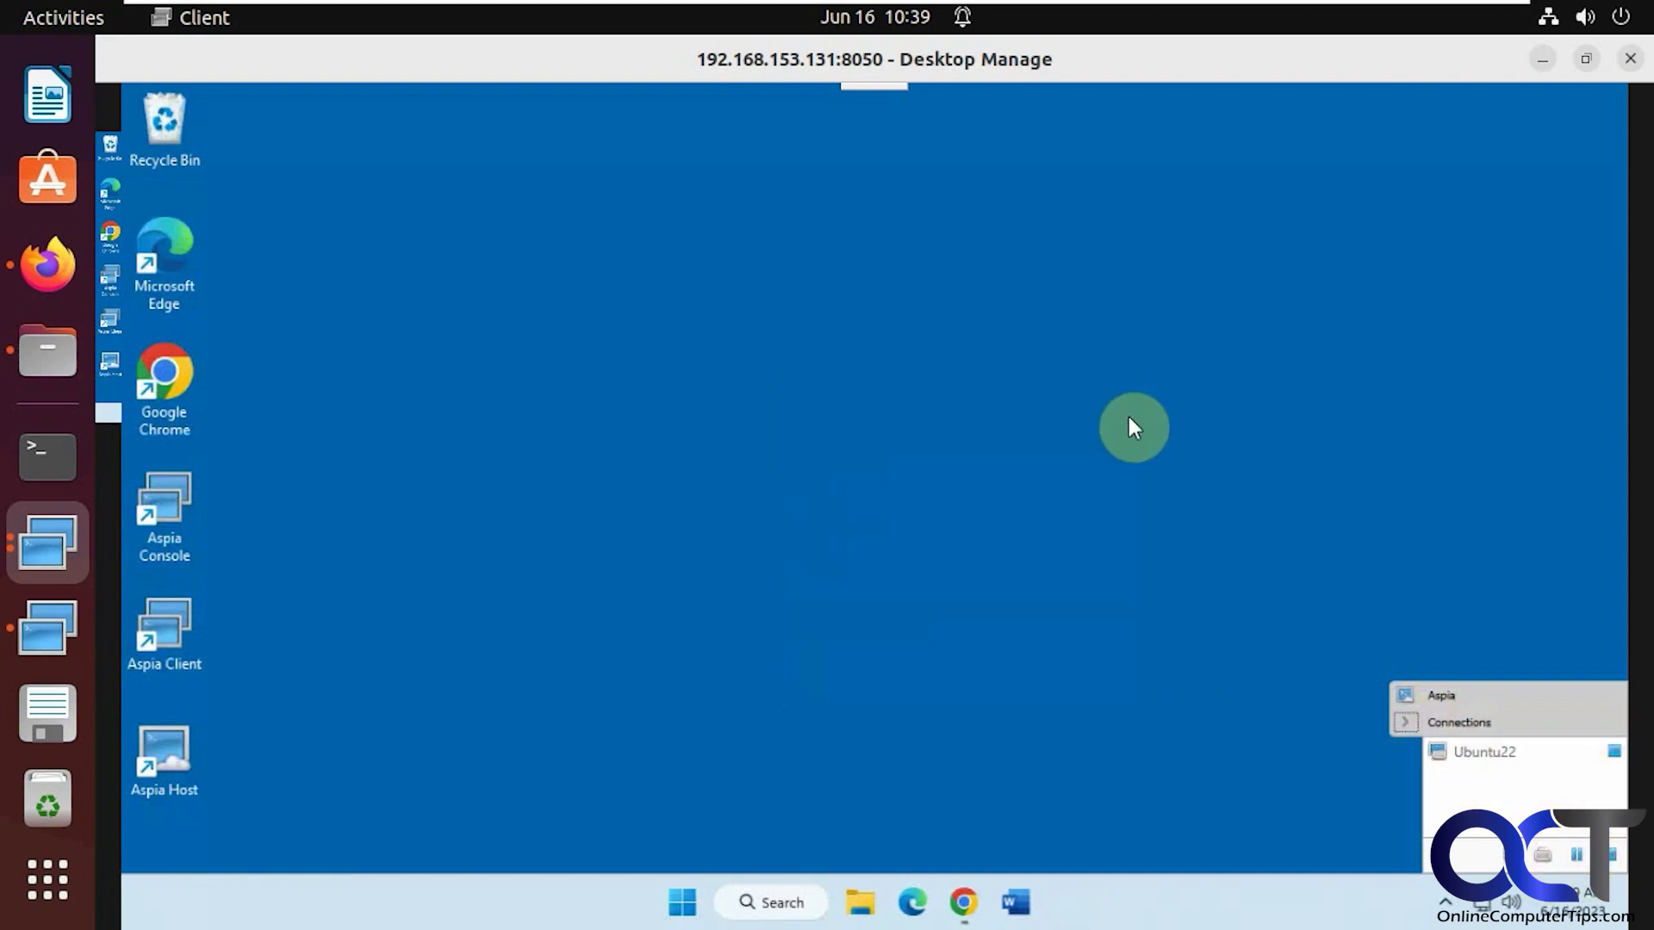
click(875, 86)
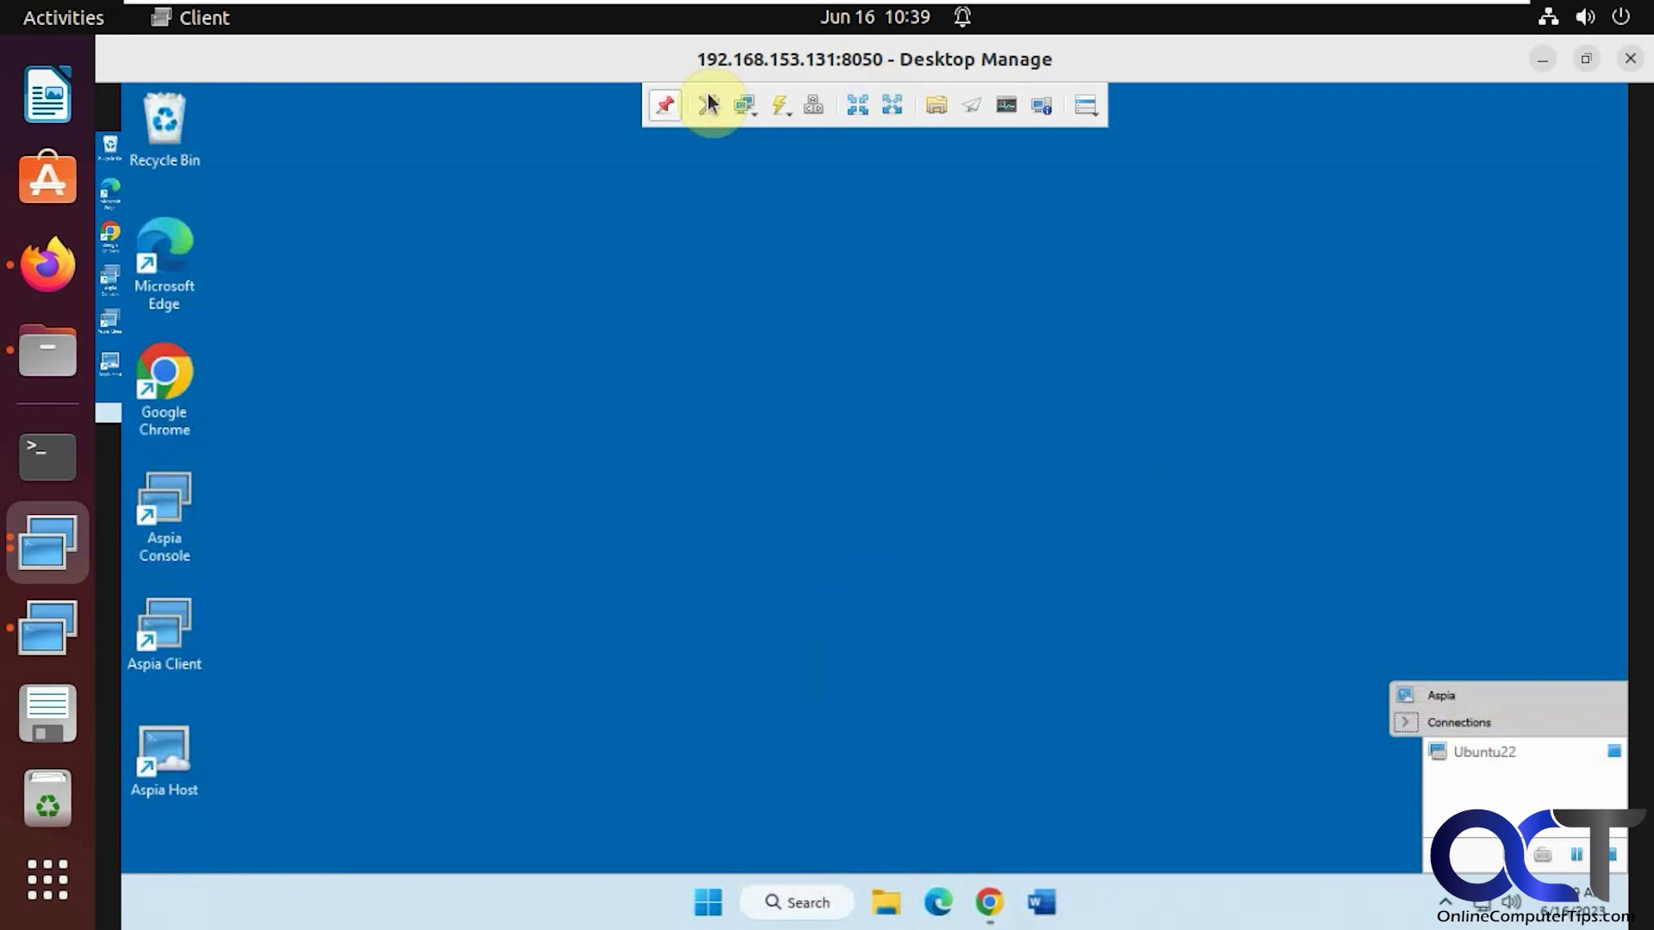
click(665, 105)
click(1096, 108)
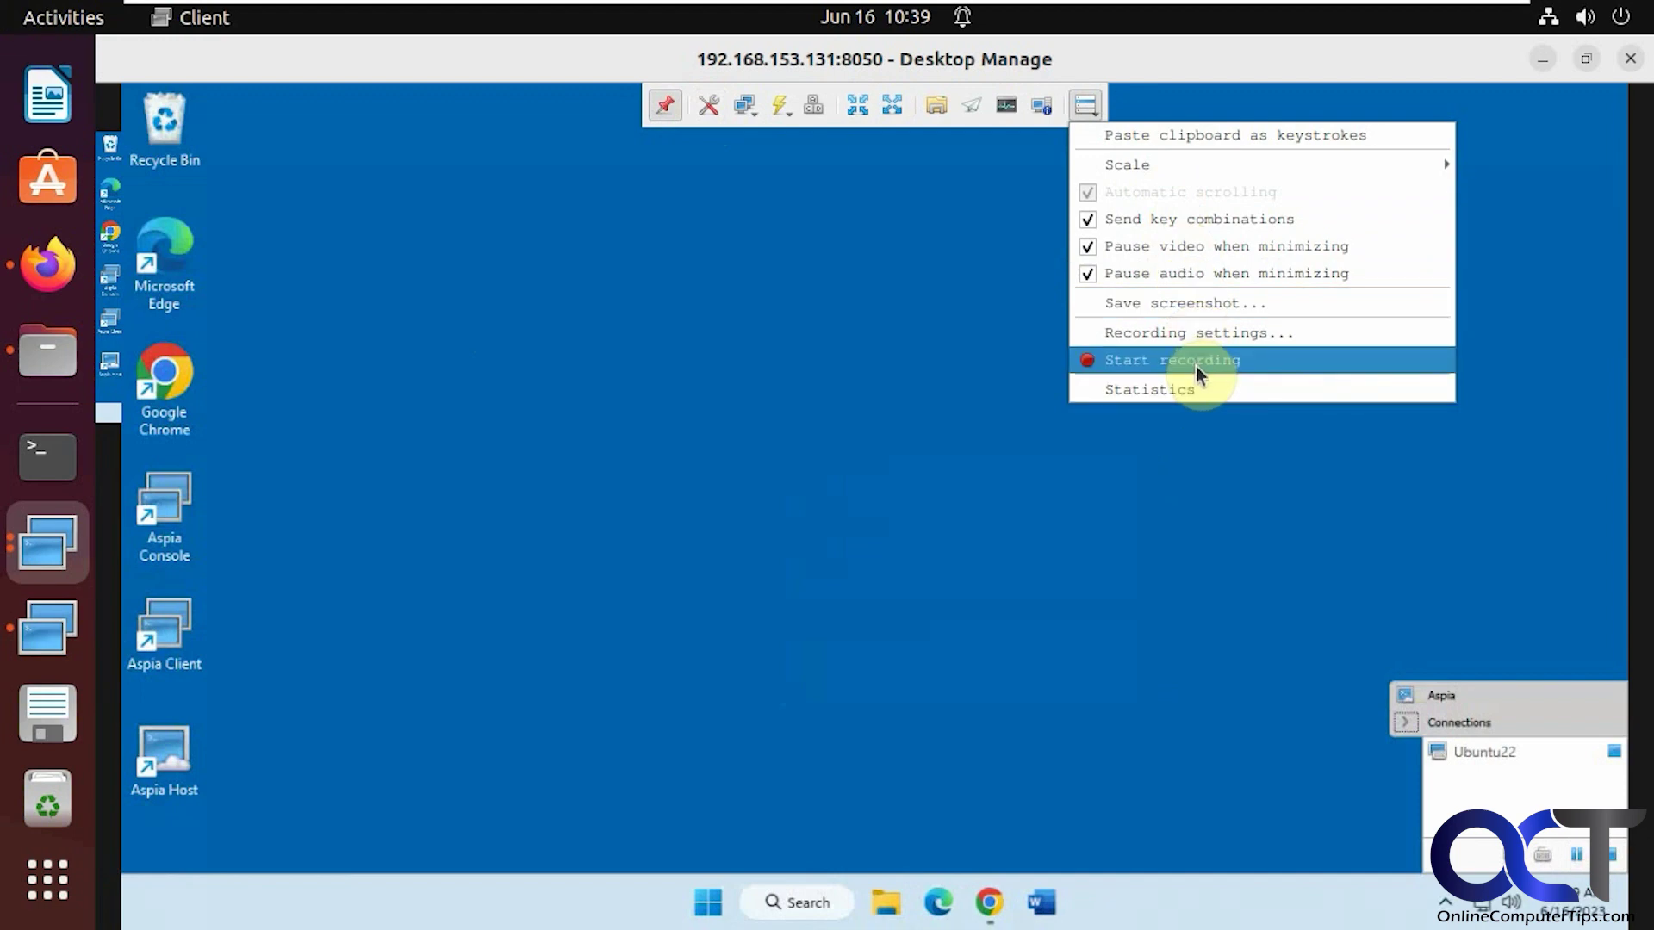
click(1044, 120)
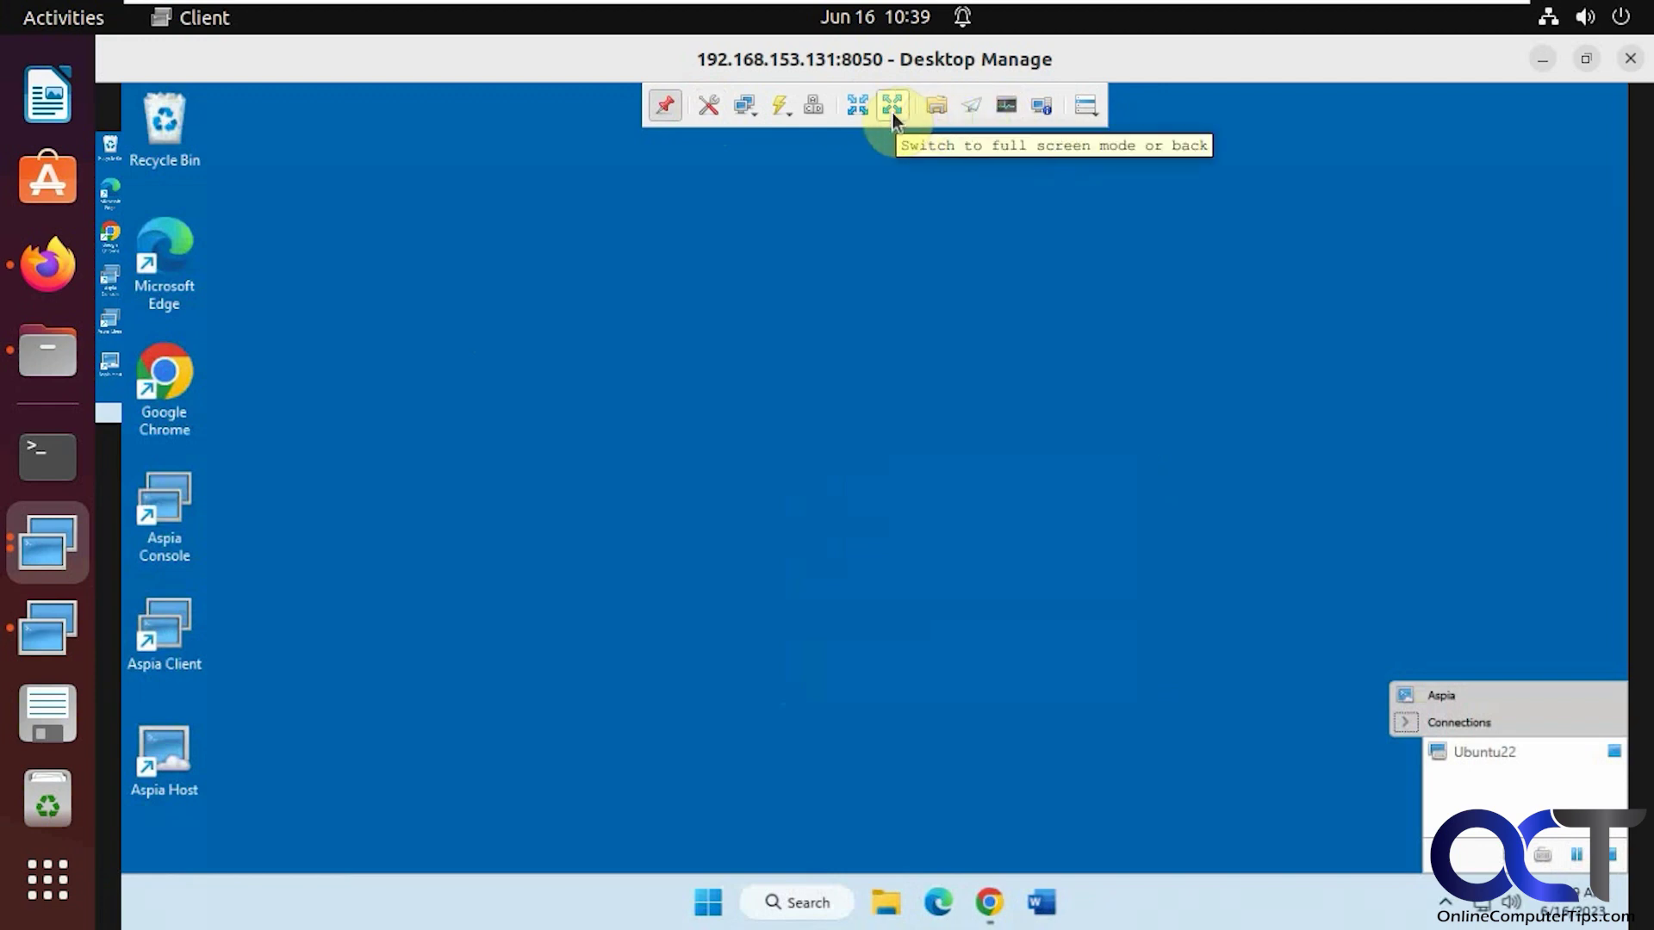
click(789, 113)
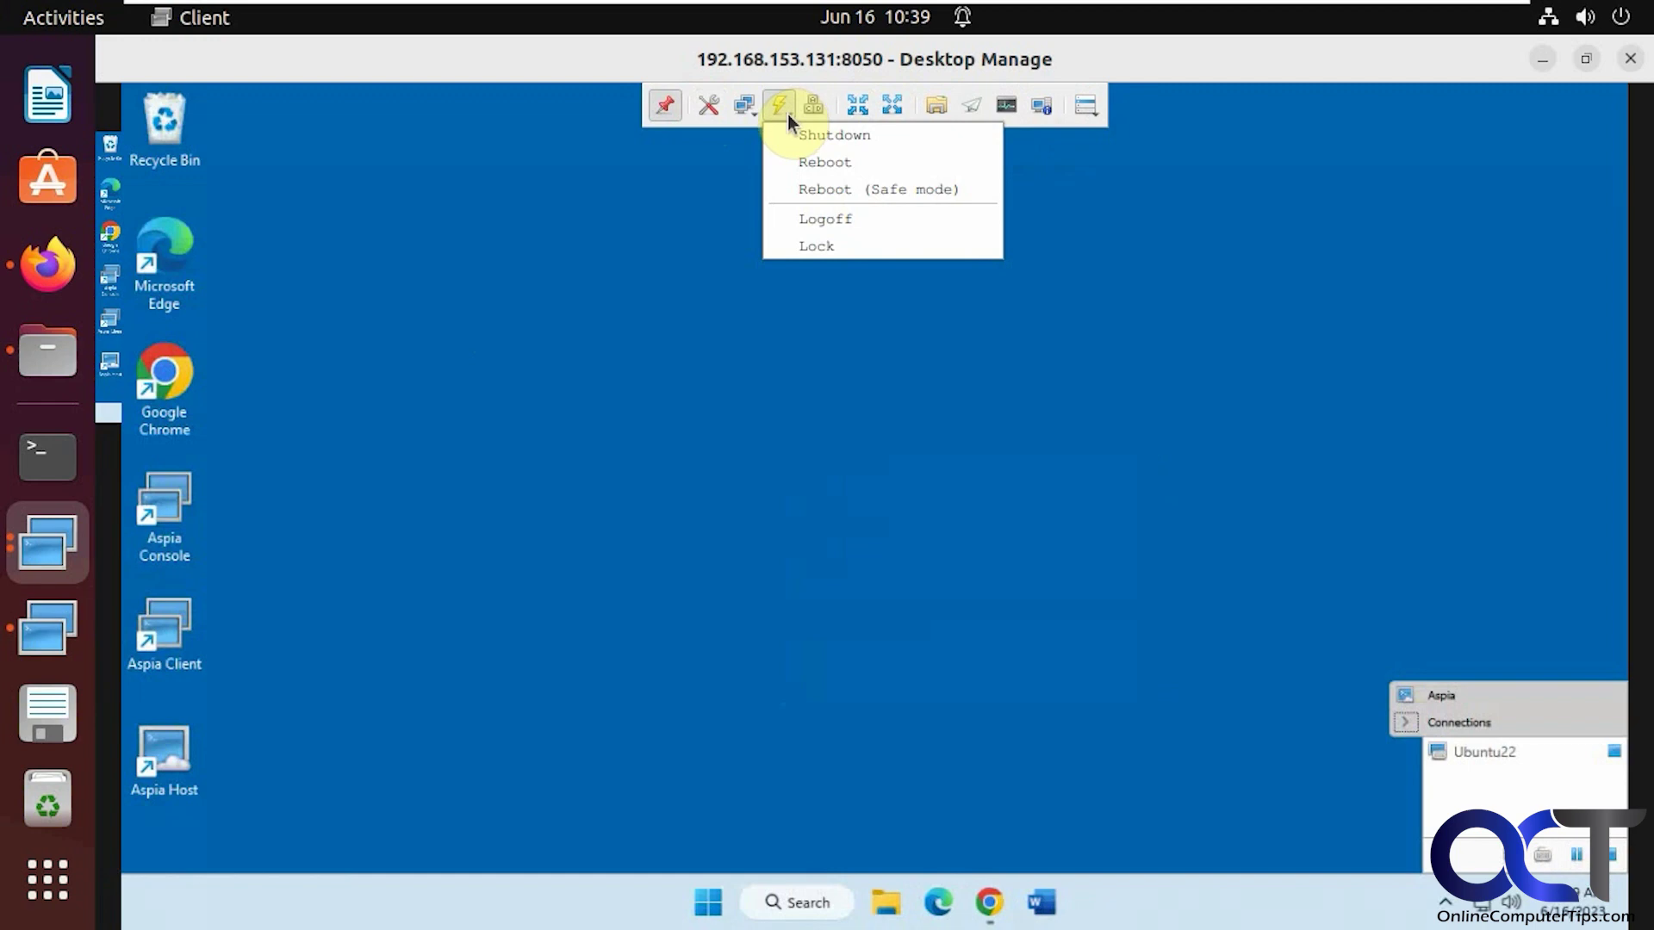
click(754, 115)
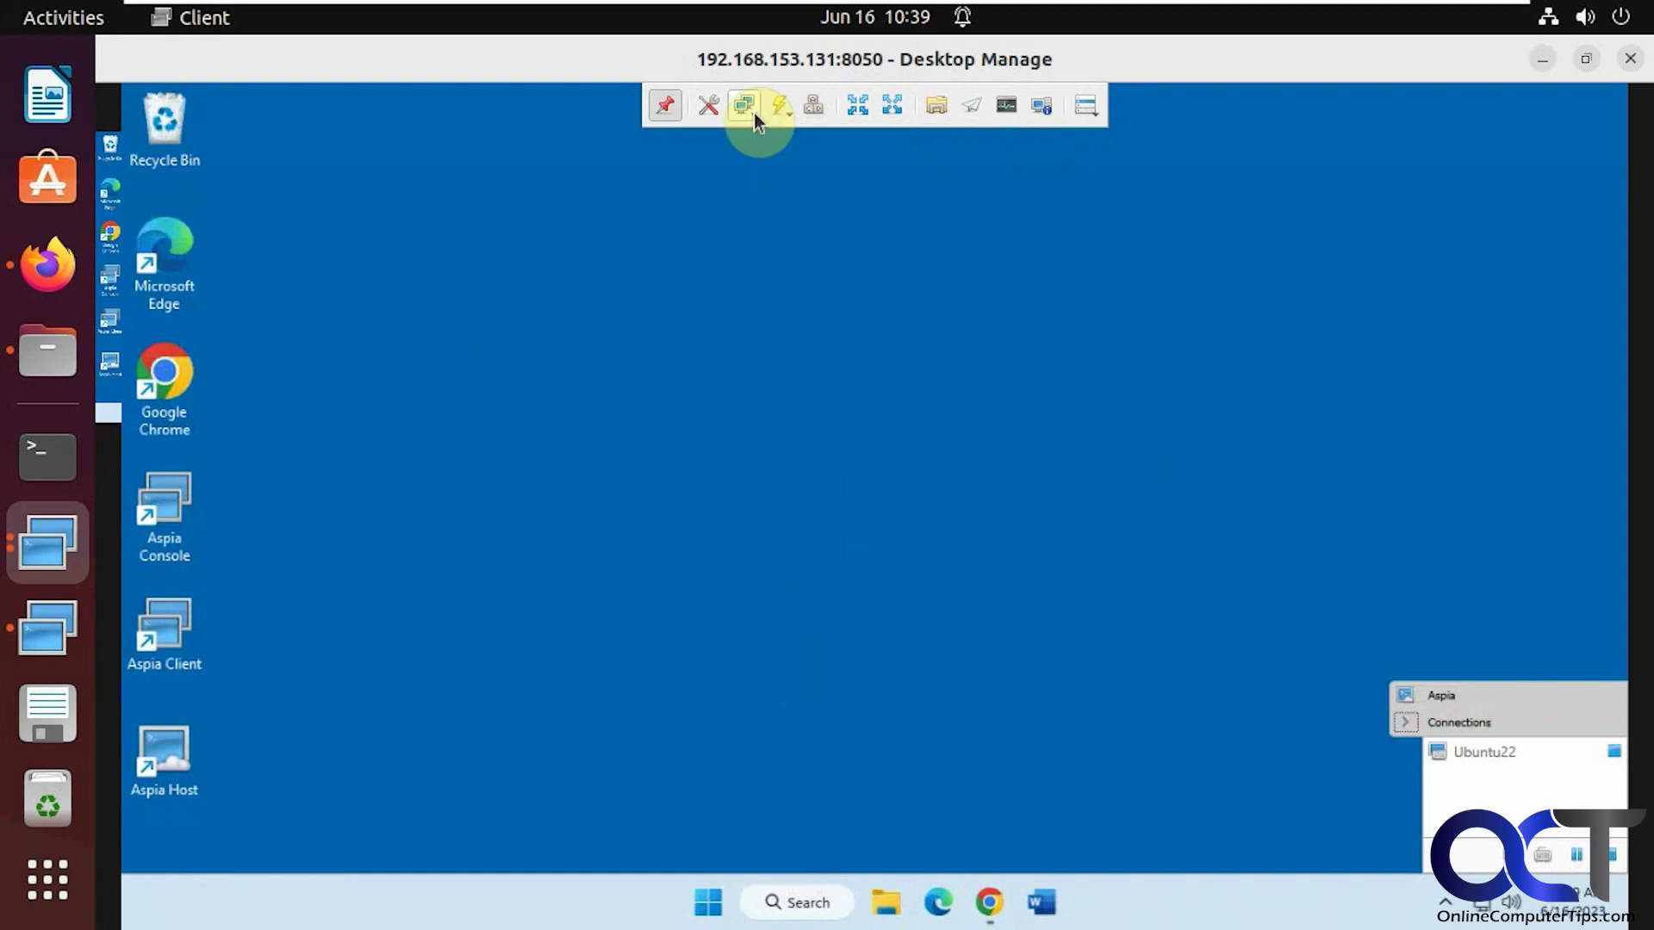
click(753, 112)
click(753, 112)
click(709, 110)
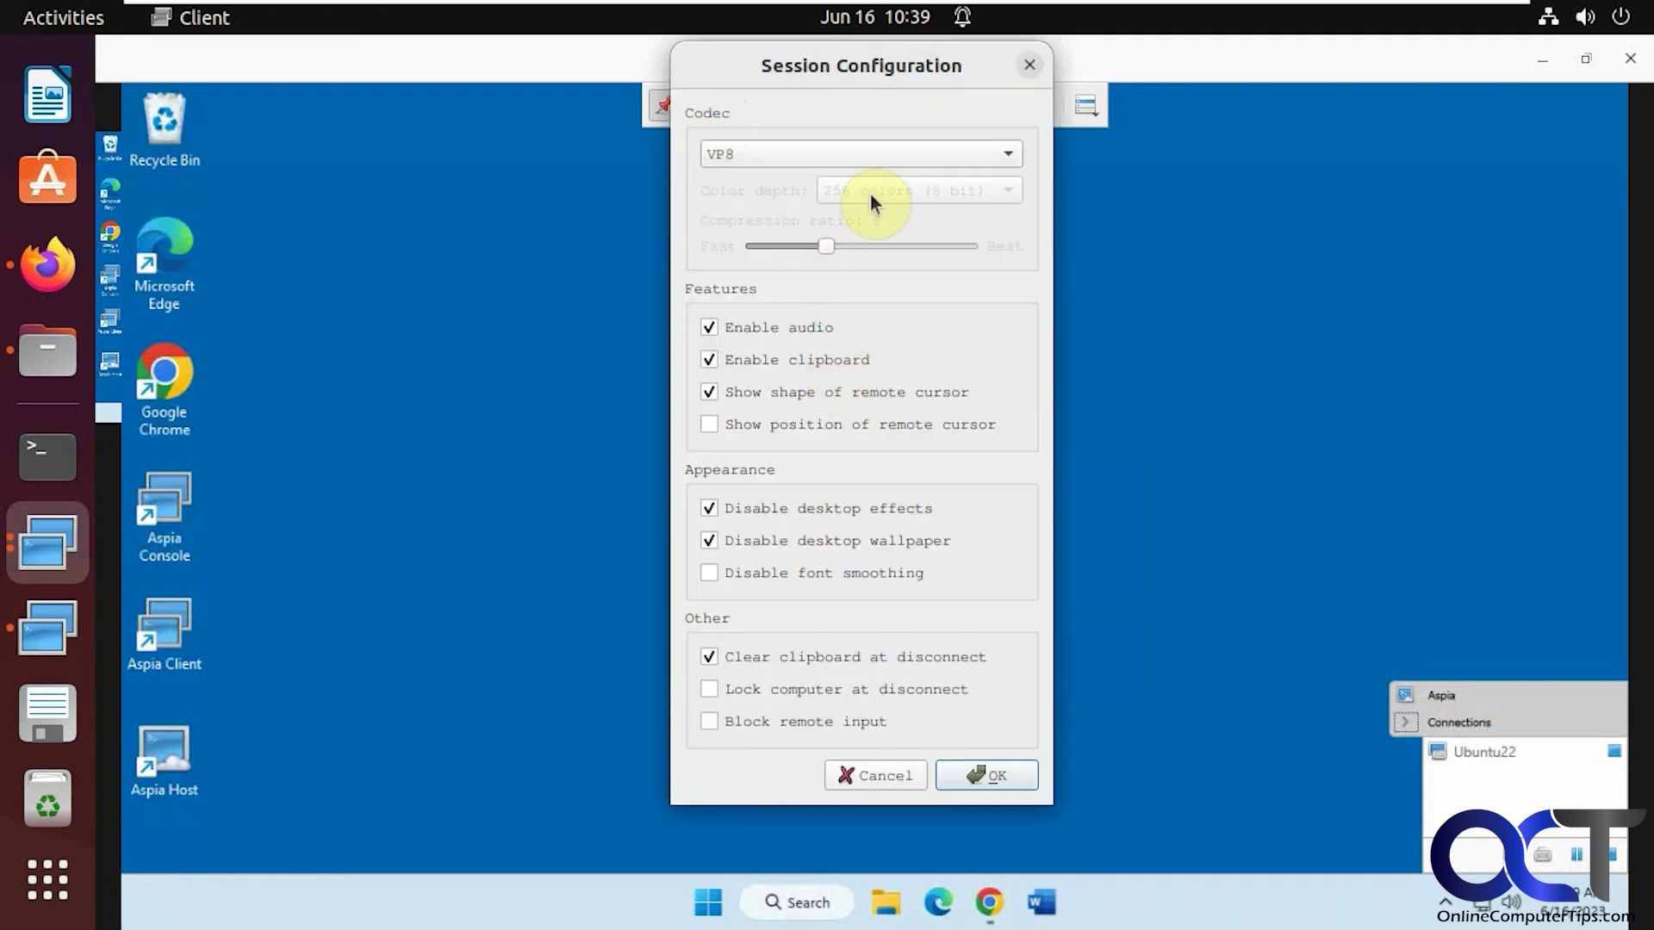
click(857, 155)
click(856, 153)
click(943, 775)
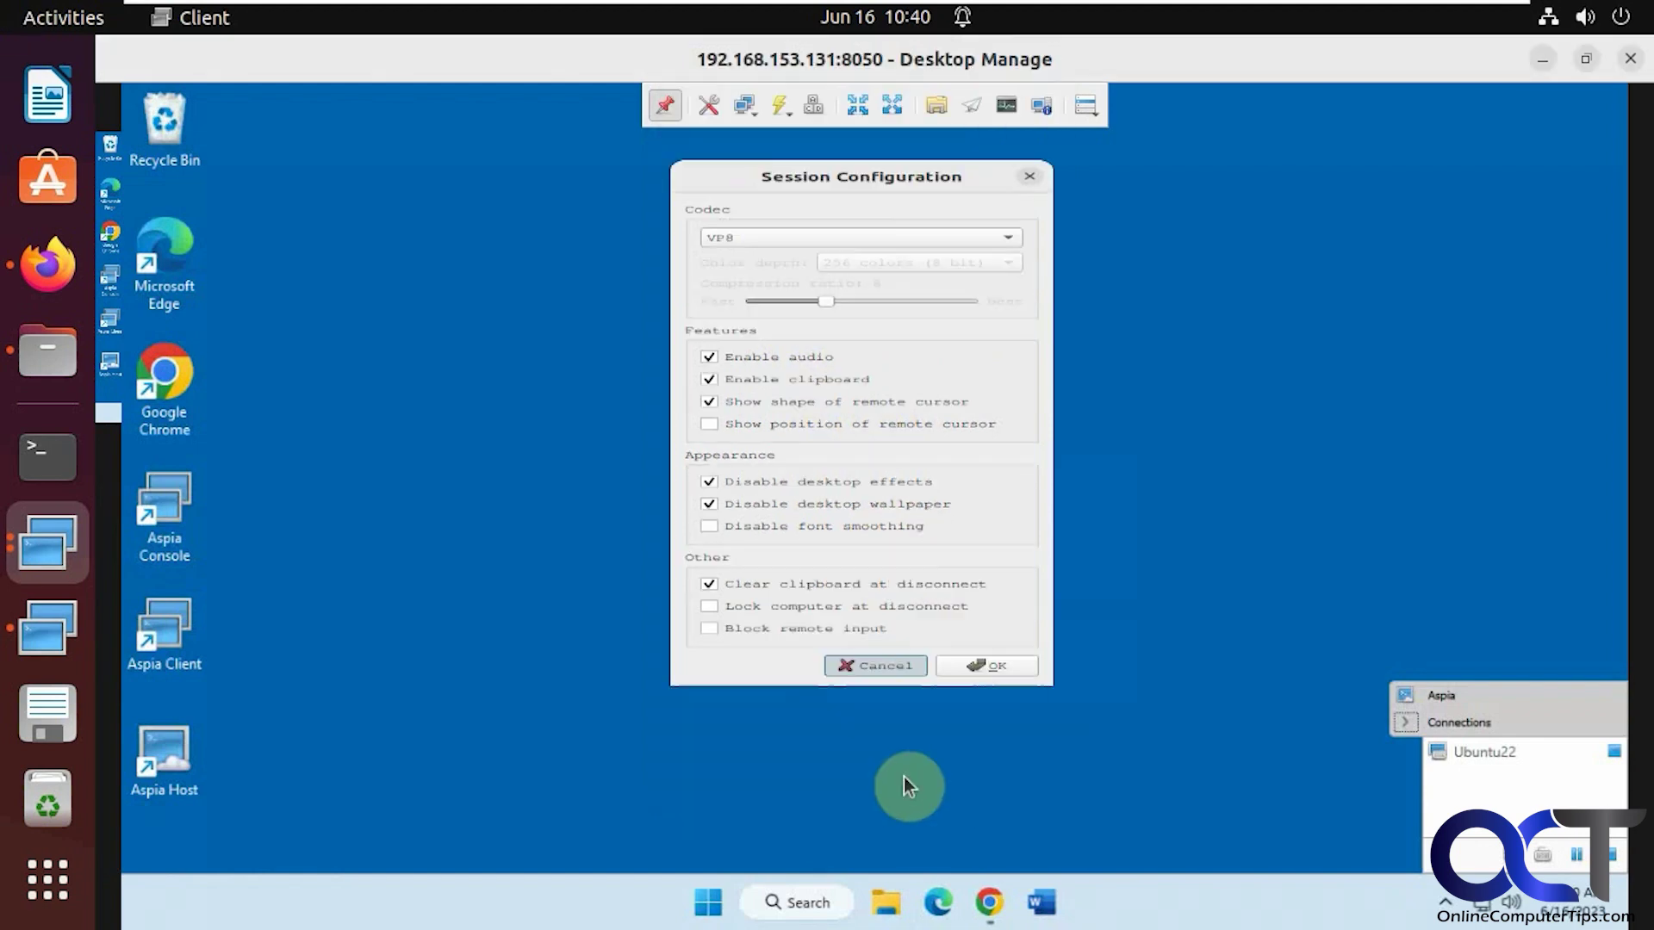
Close the remote desktop window and set the session type to File Transfer
click(1630, 59)
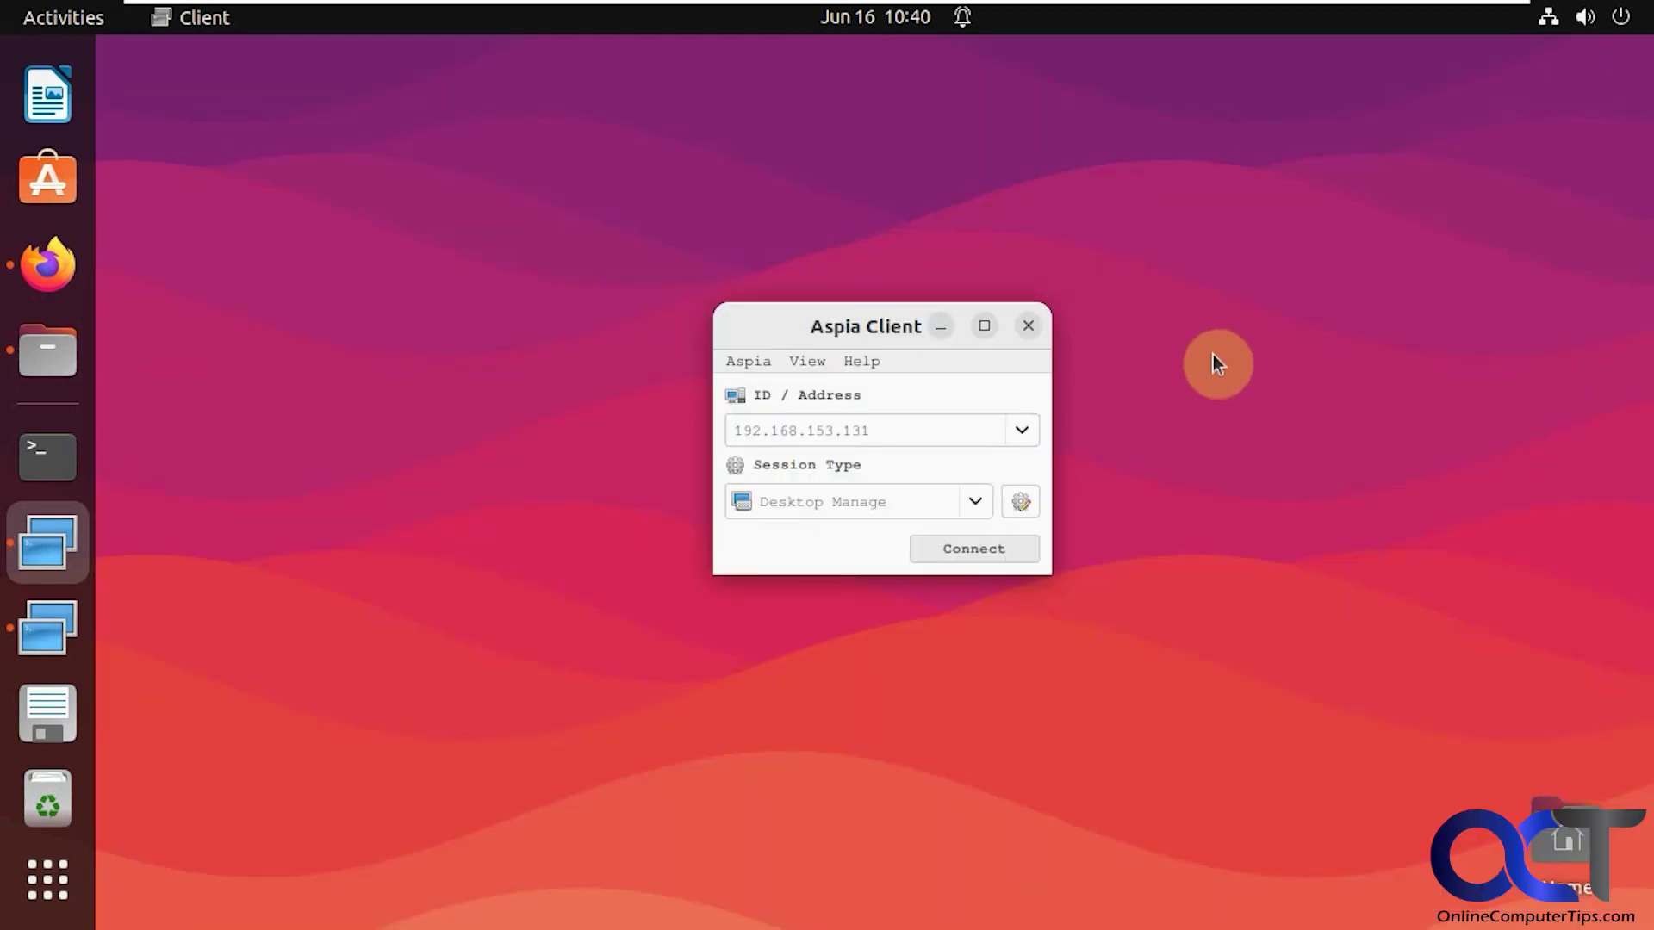
click(979, 508)
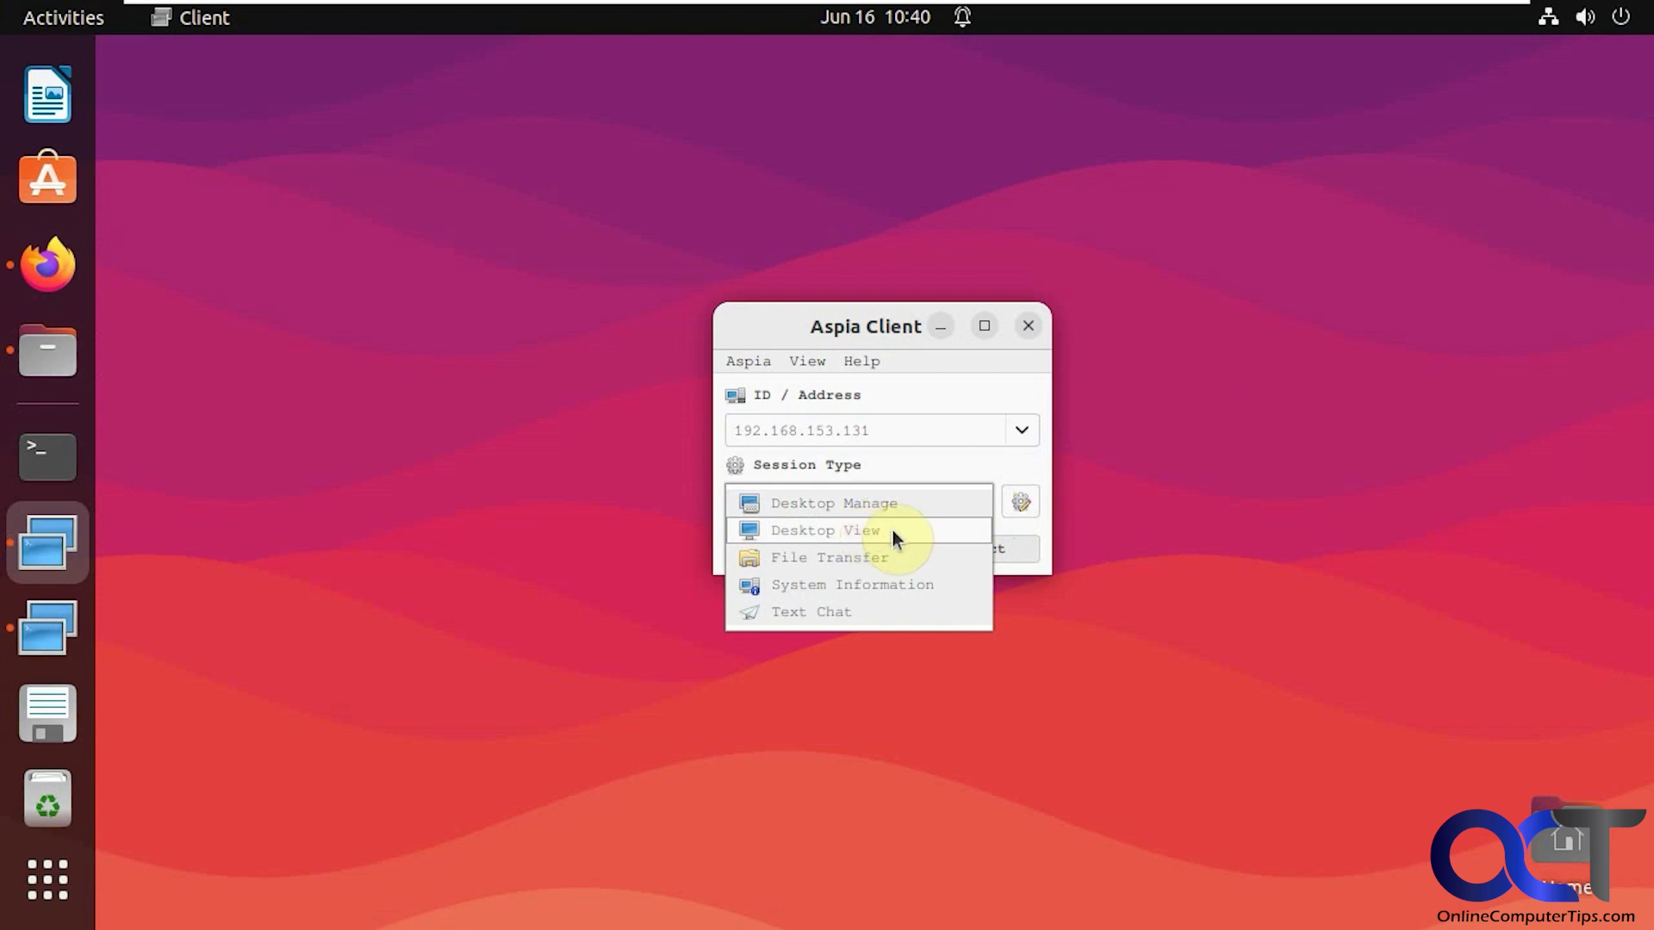
click(877, 557)
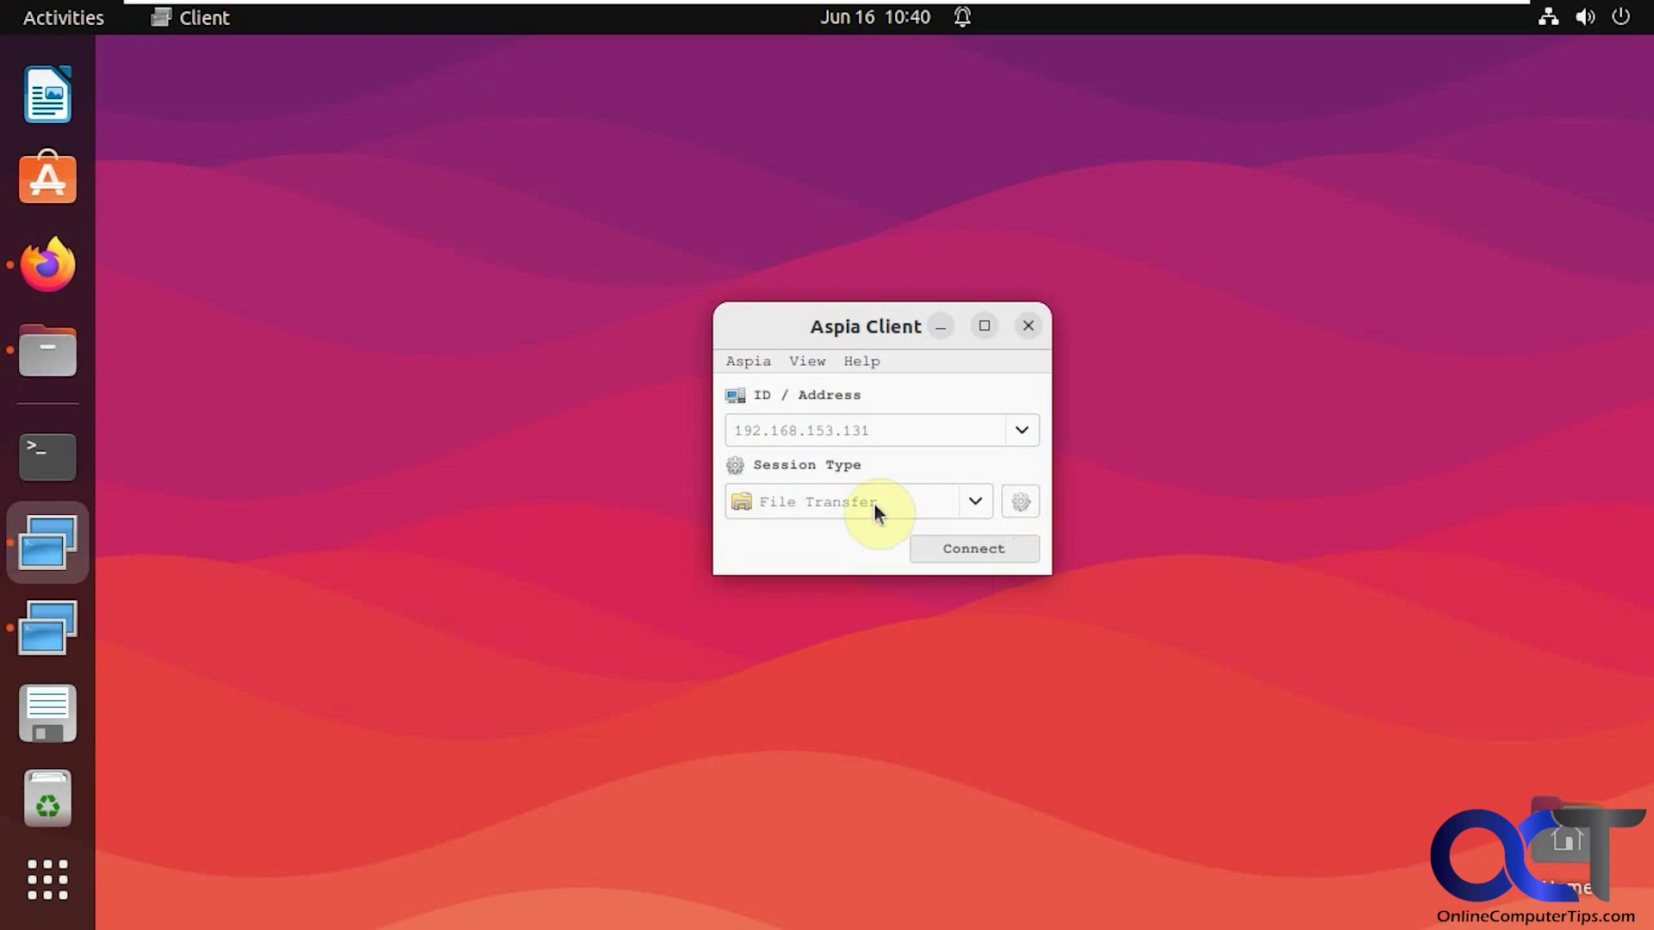
Connect and log in with the host account's user name and password
click(970, 555)
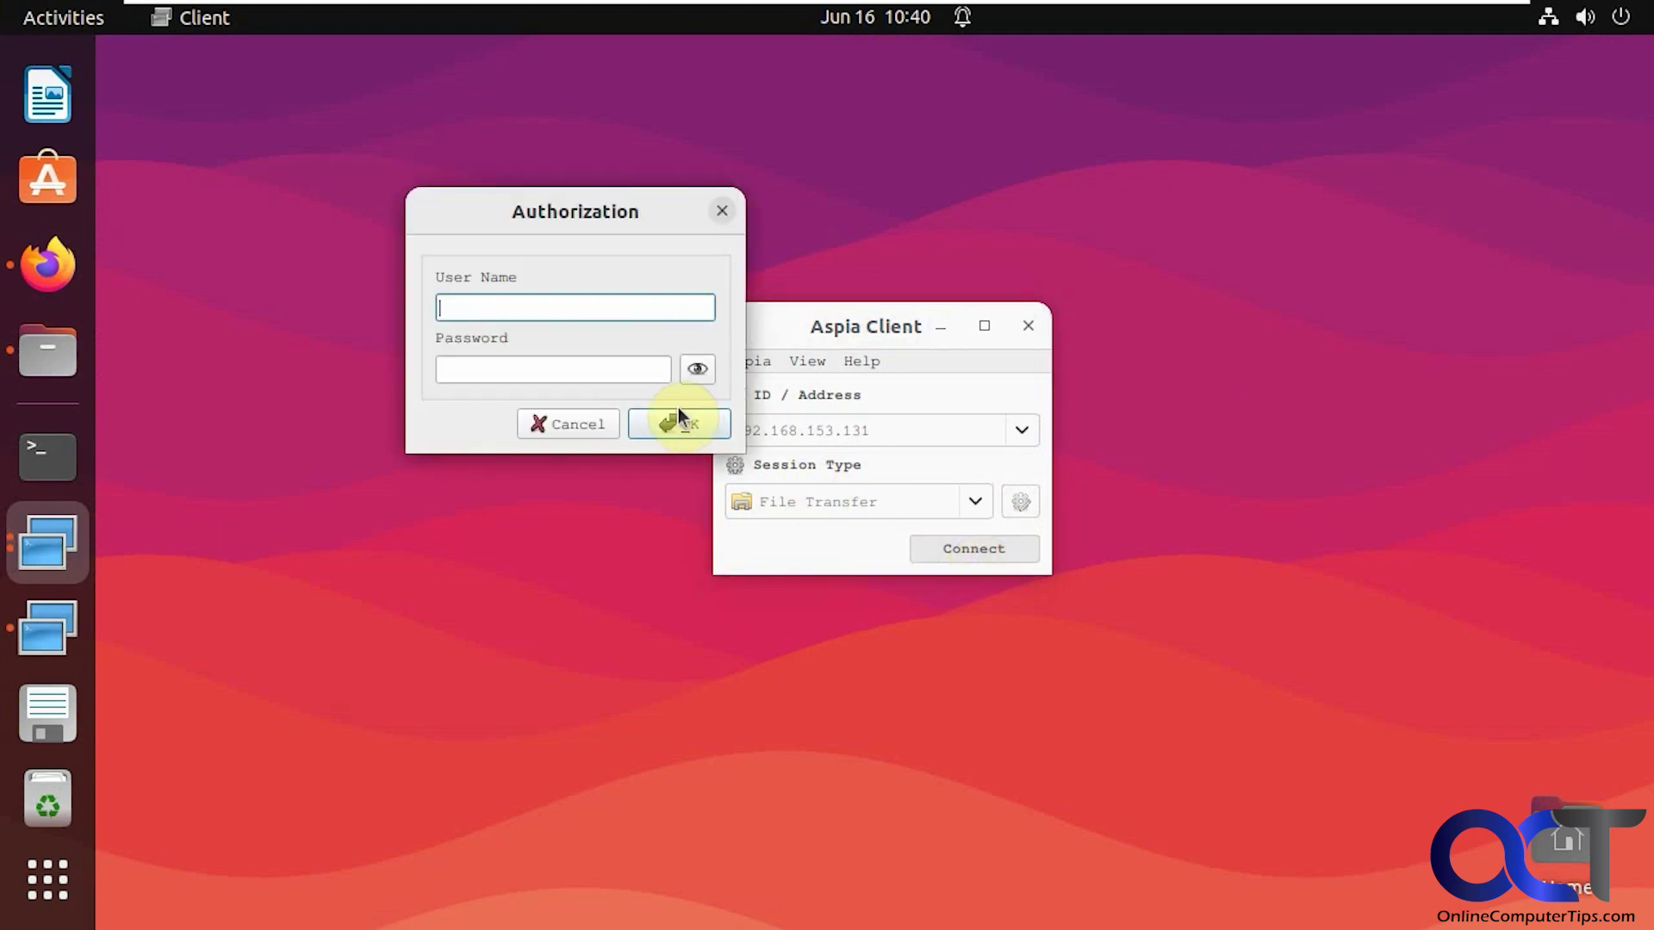
text(jsmith)
key(Tab)
text(pass)
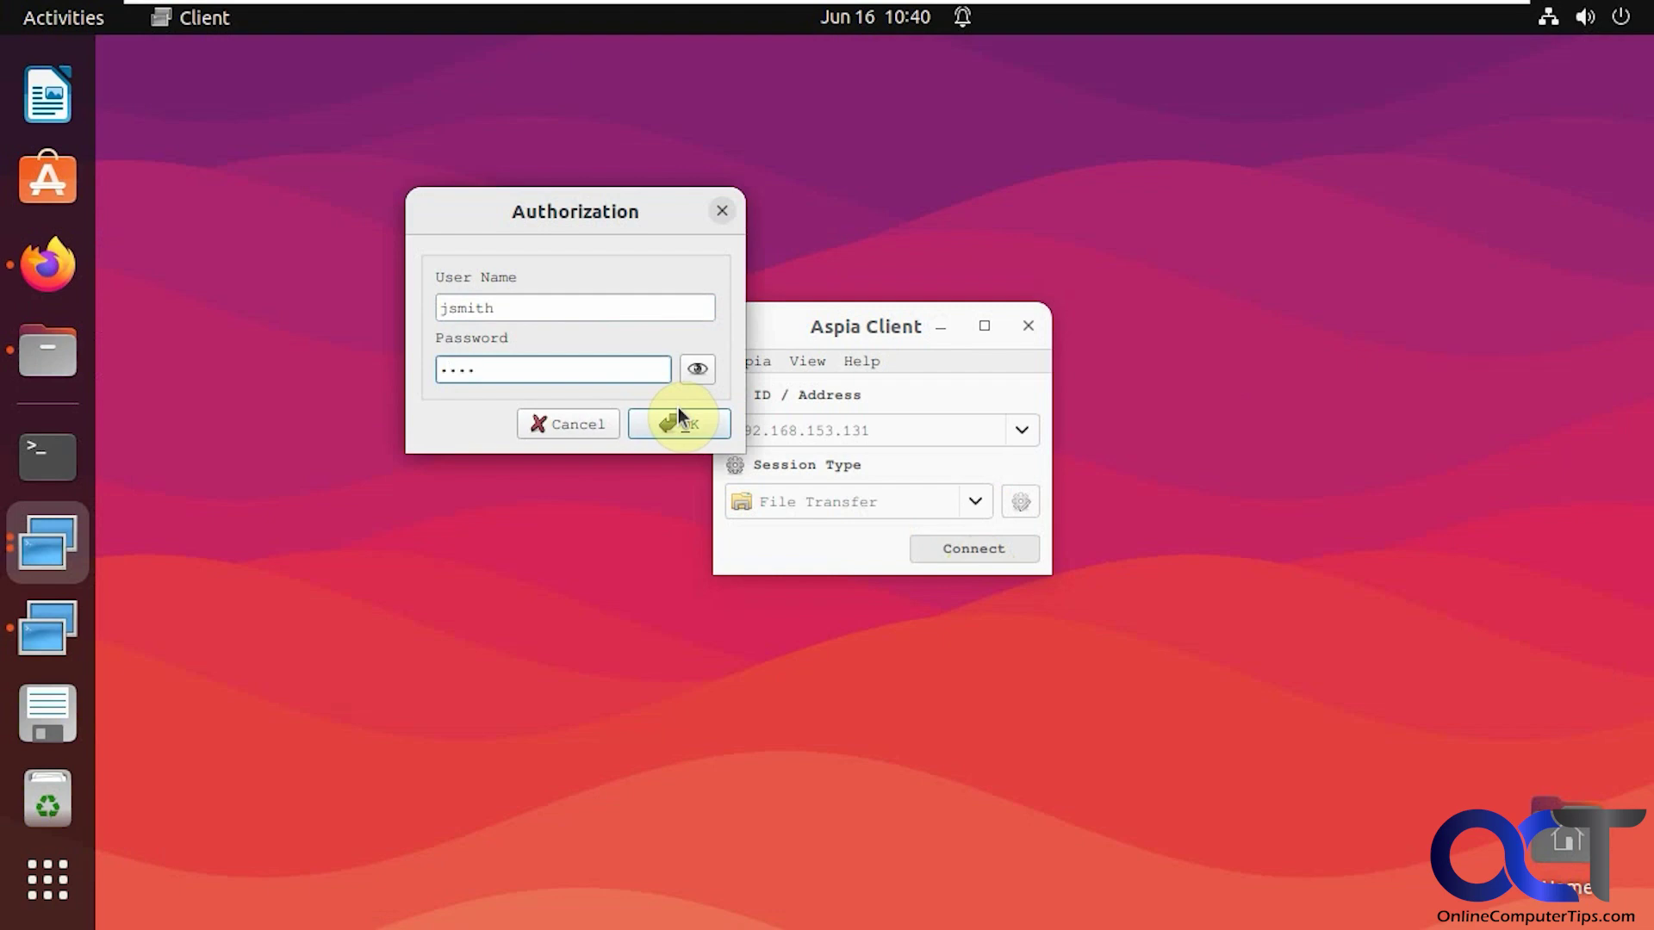
text(word1)
click(684, 435)
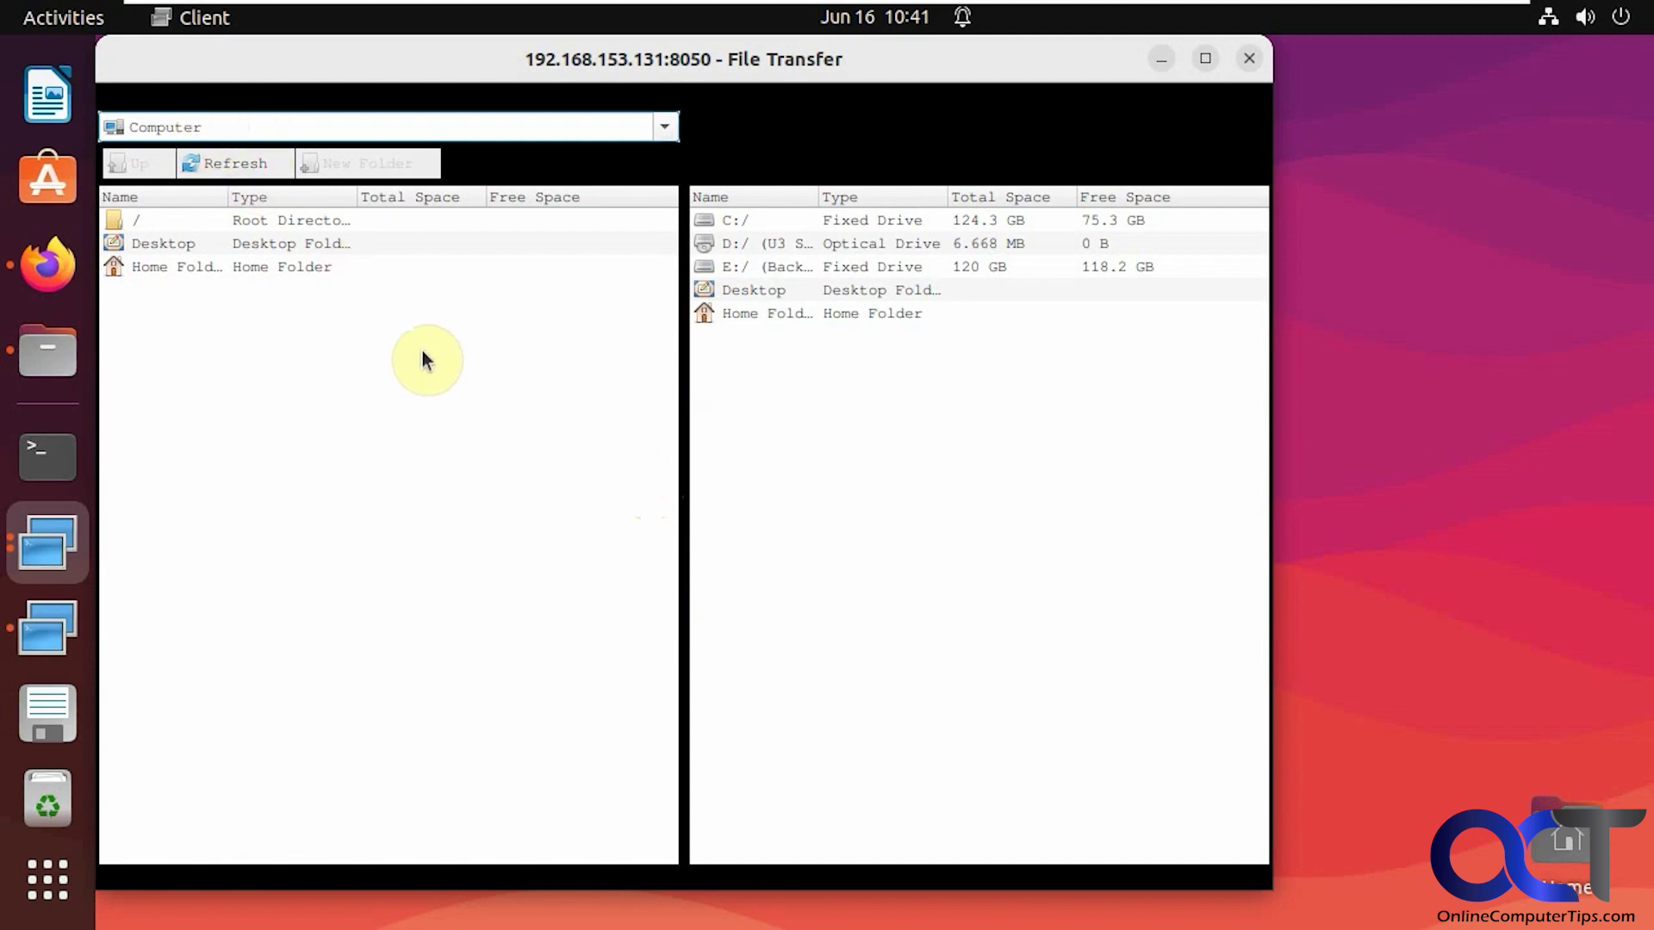
Open local Desktop and remote E:/Documents, then copy test.pdf into Desktop
drag(440, 74, 598, 98)
double_click(345, 267)
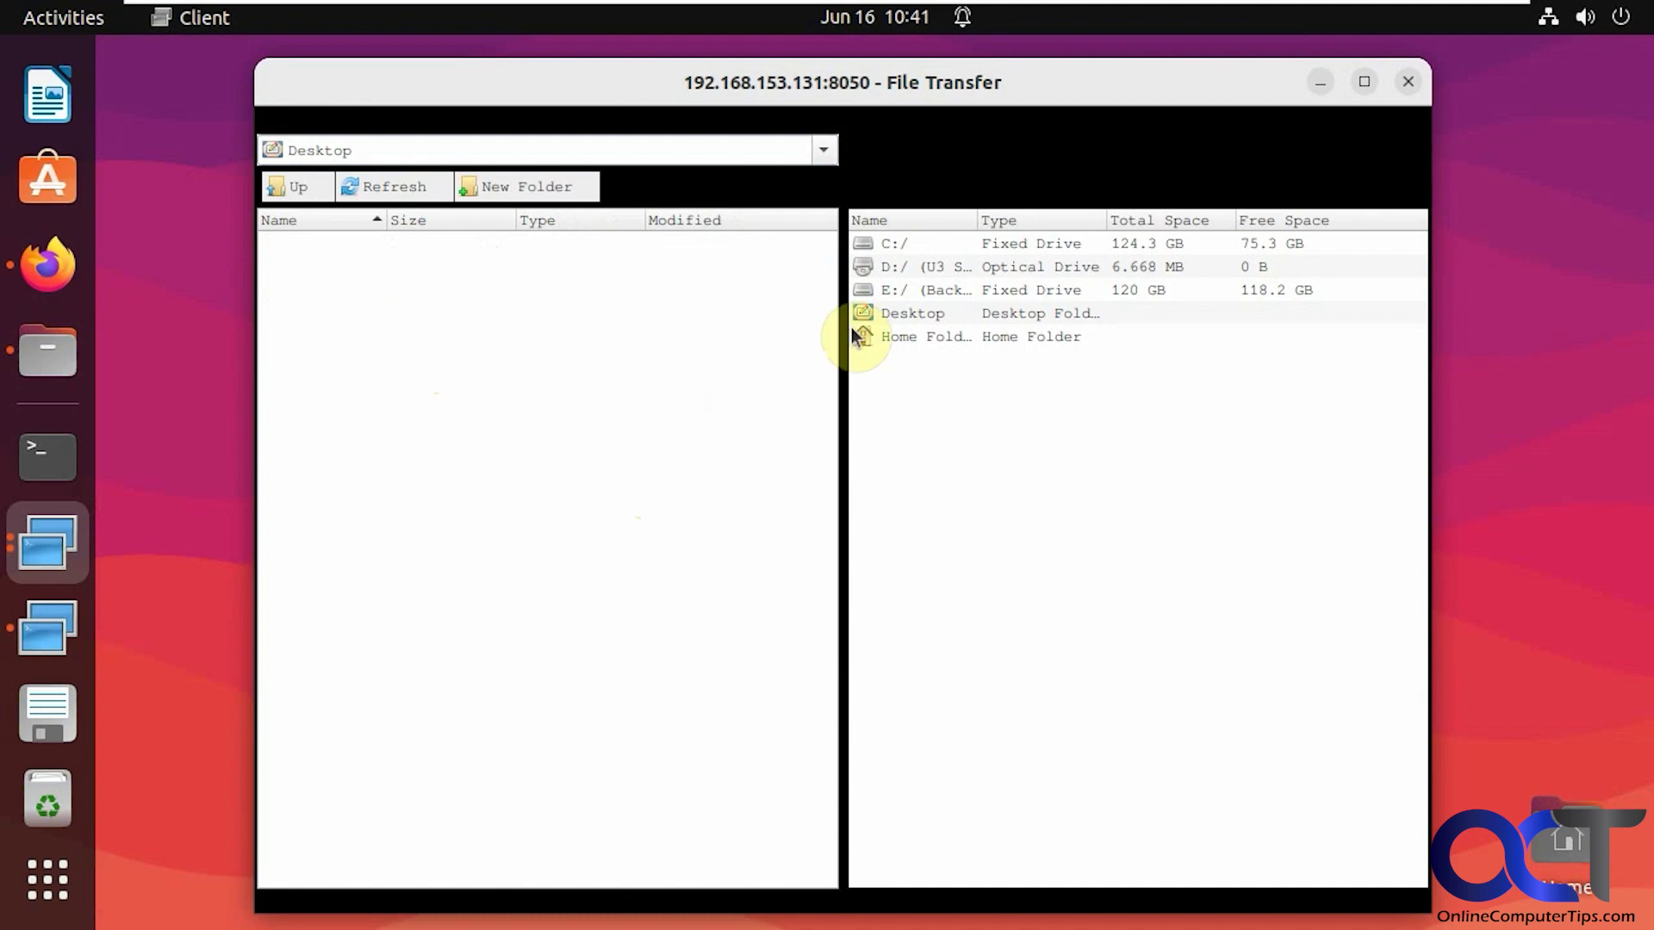
double_click(896, 291)
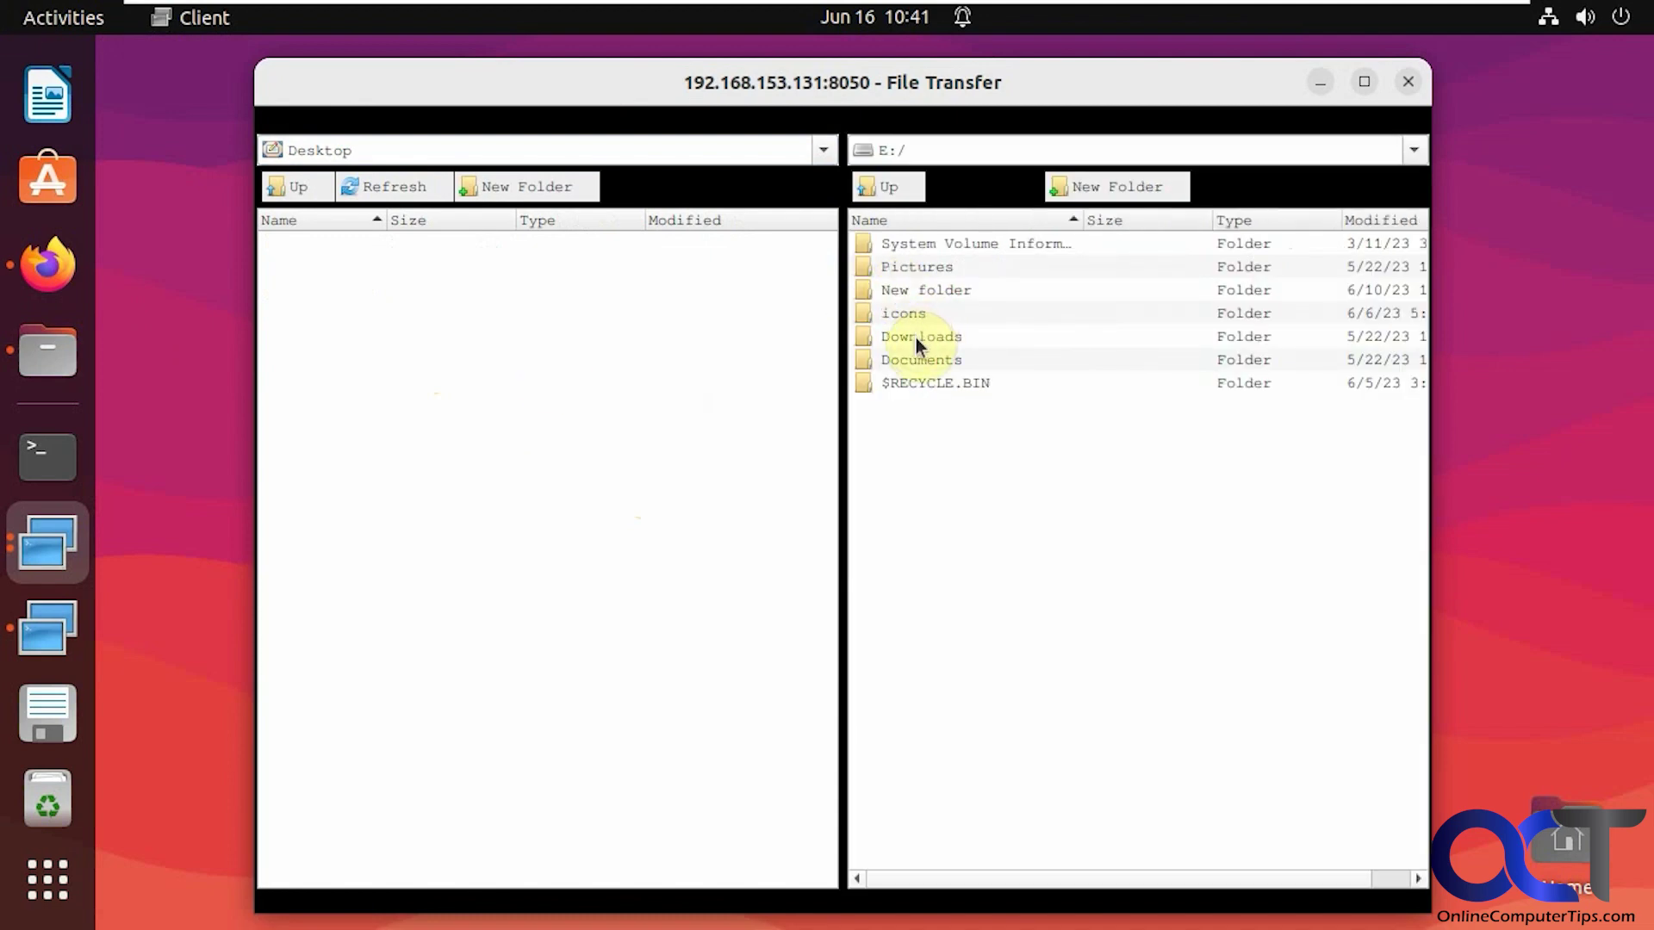
double_click(915, 360)
drag(909, 384, 420, 405)
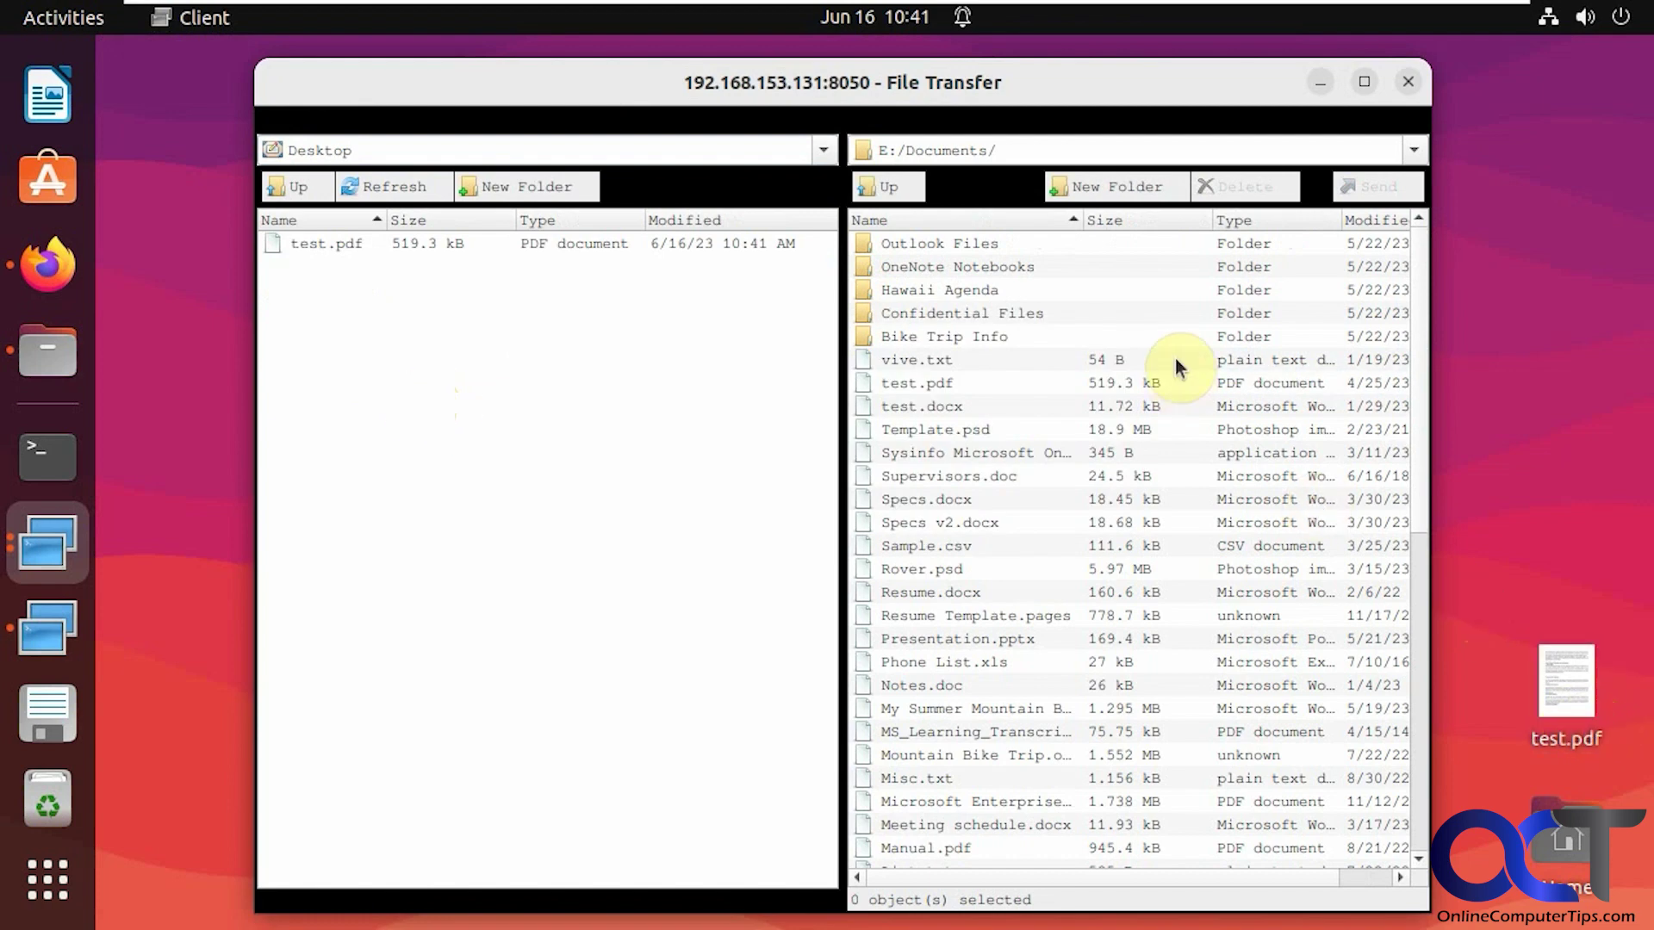
Close File Transfer and connect as System Information, logging in with the host account
click(1409, 83)
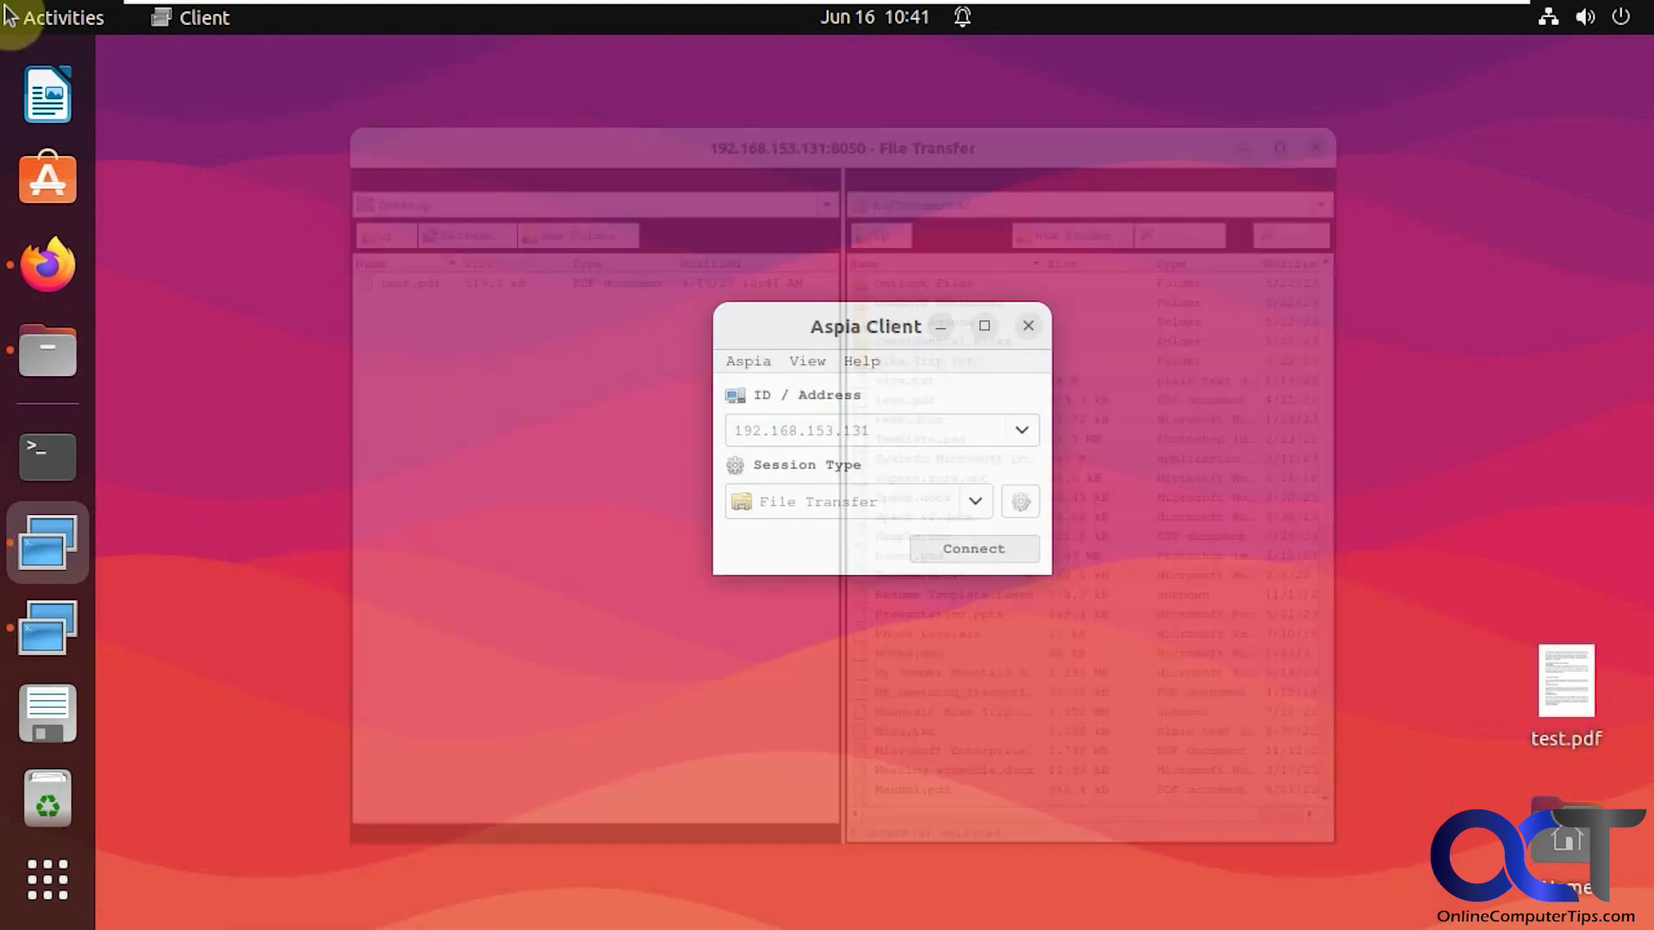
click(975, 501)
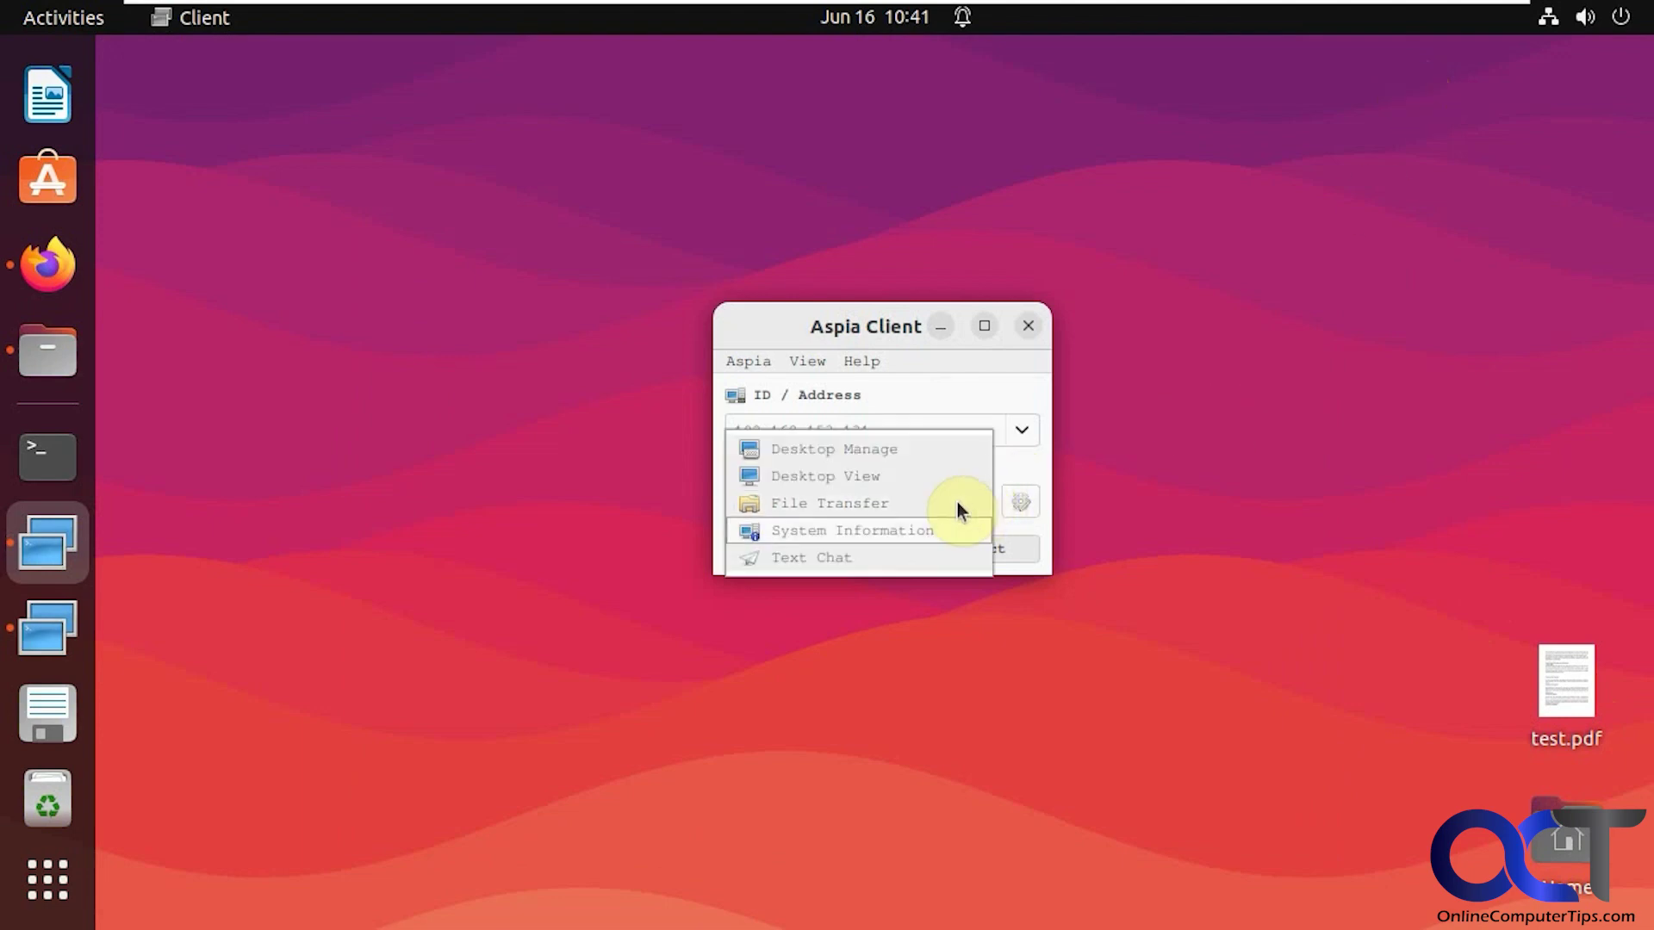
click(955, 528)
click(950, 554)
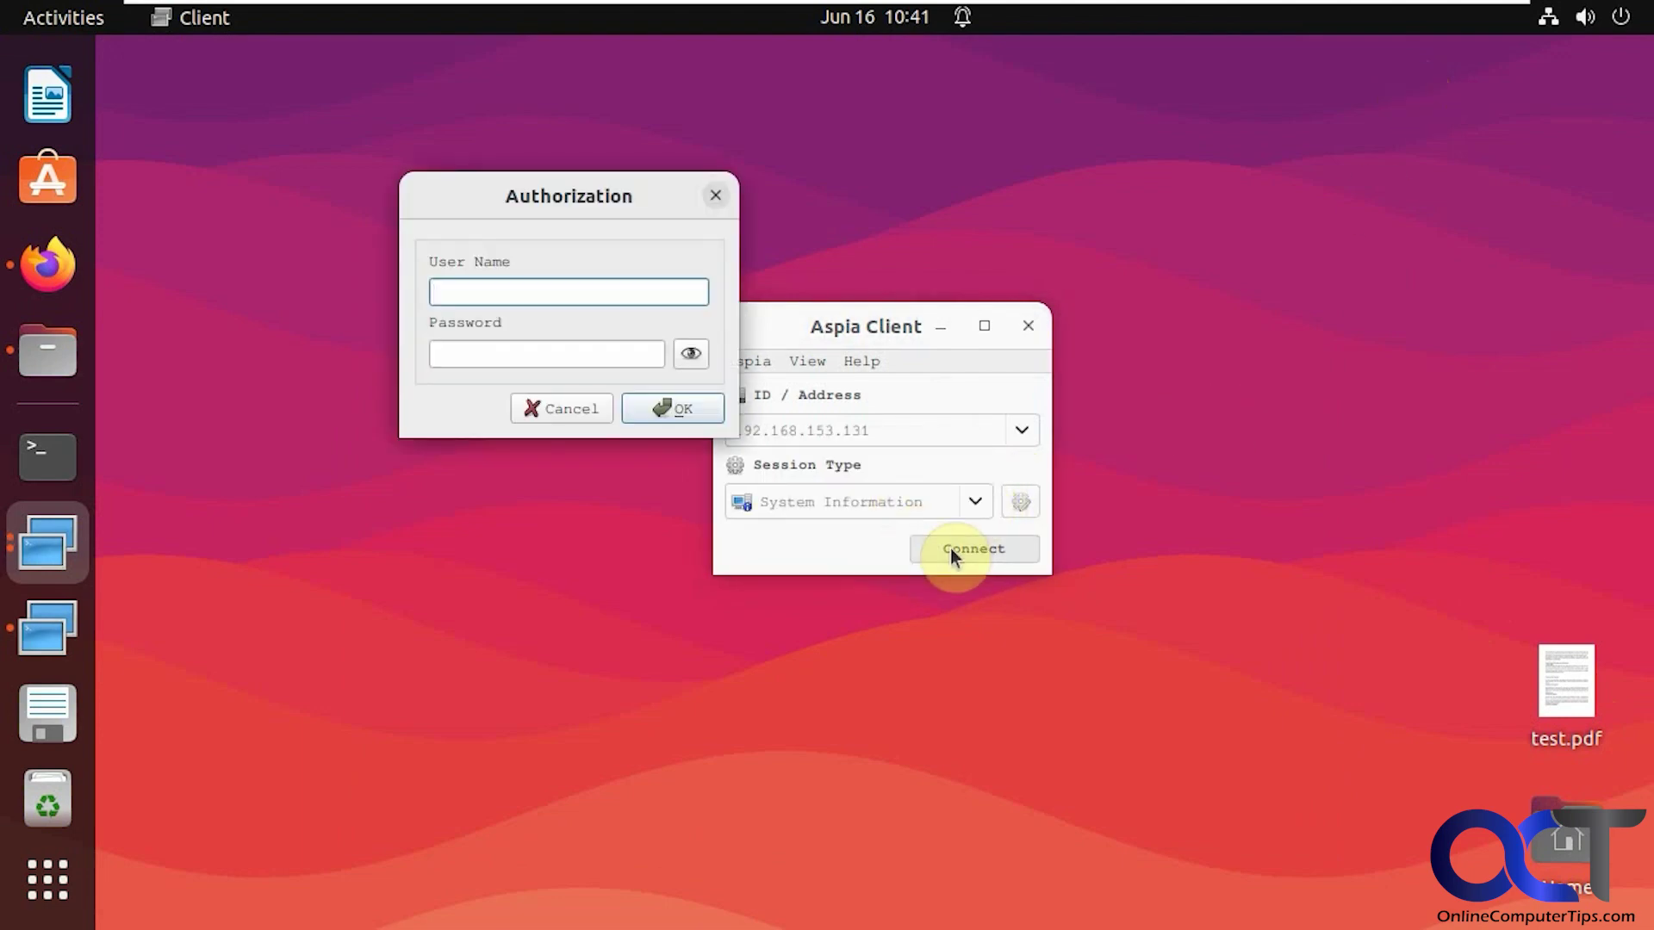
text(jsmith)
key(Tab)
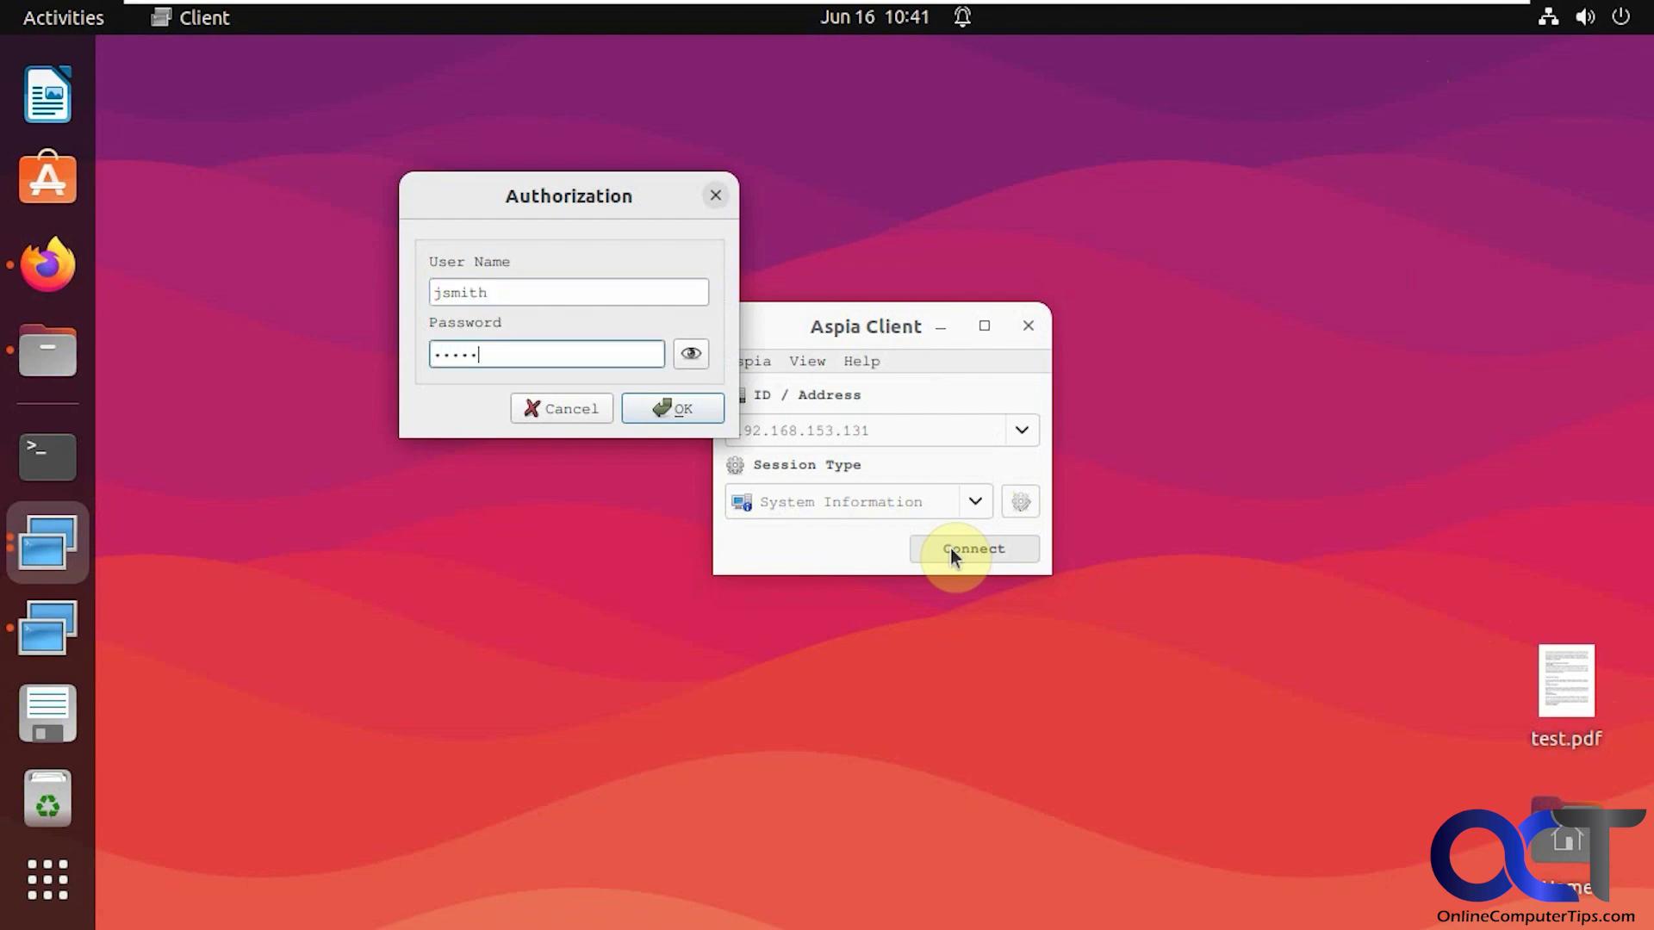
key(Return)
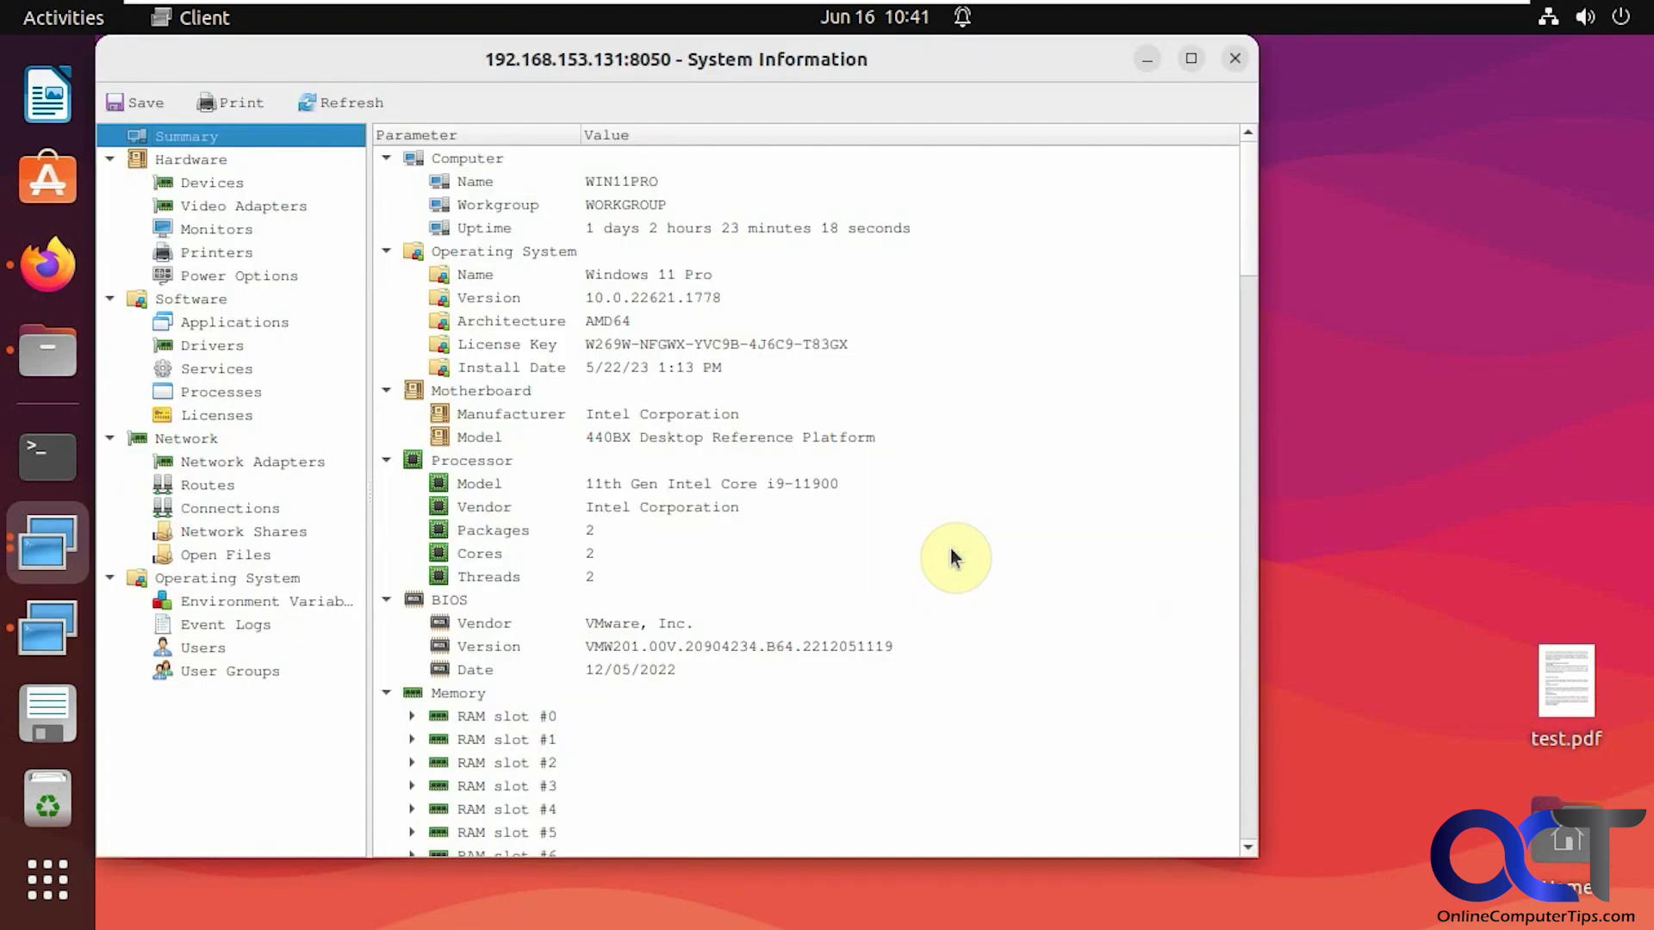
Browse Hardware, Applications, Network Adapters, Operating System, Environment Variables and Users, then close the window
click(211, 160)
click(225, 319)
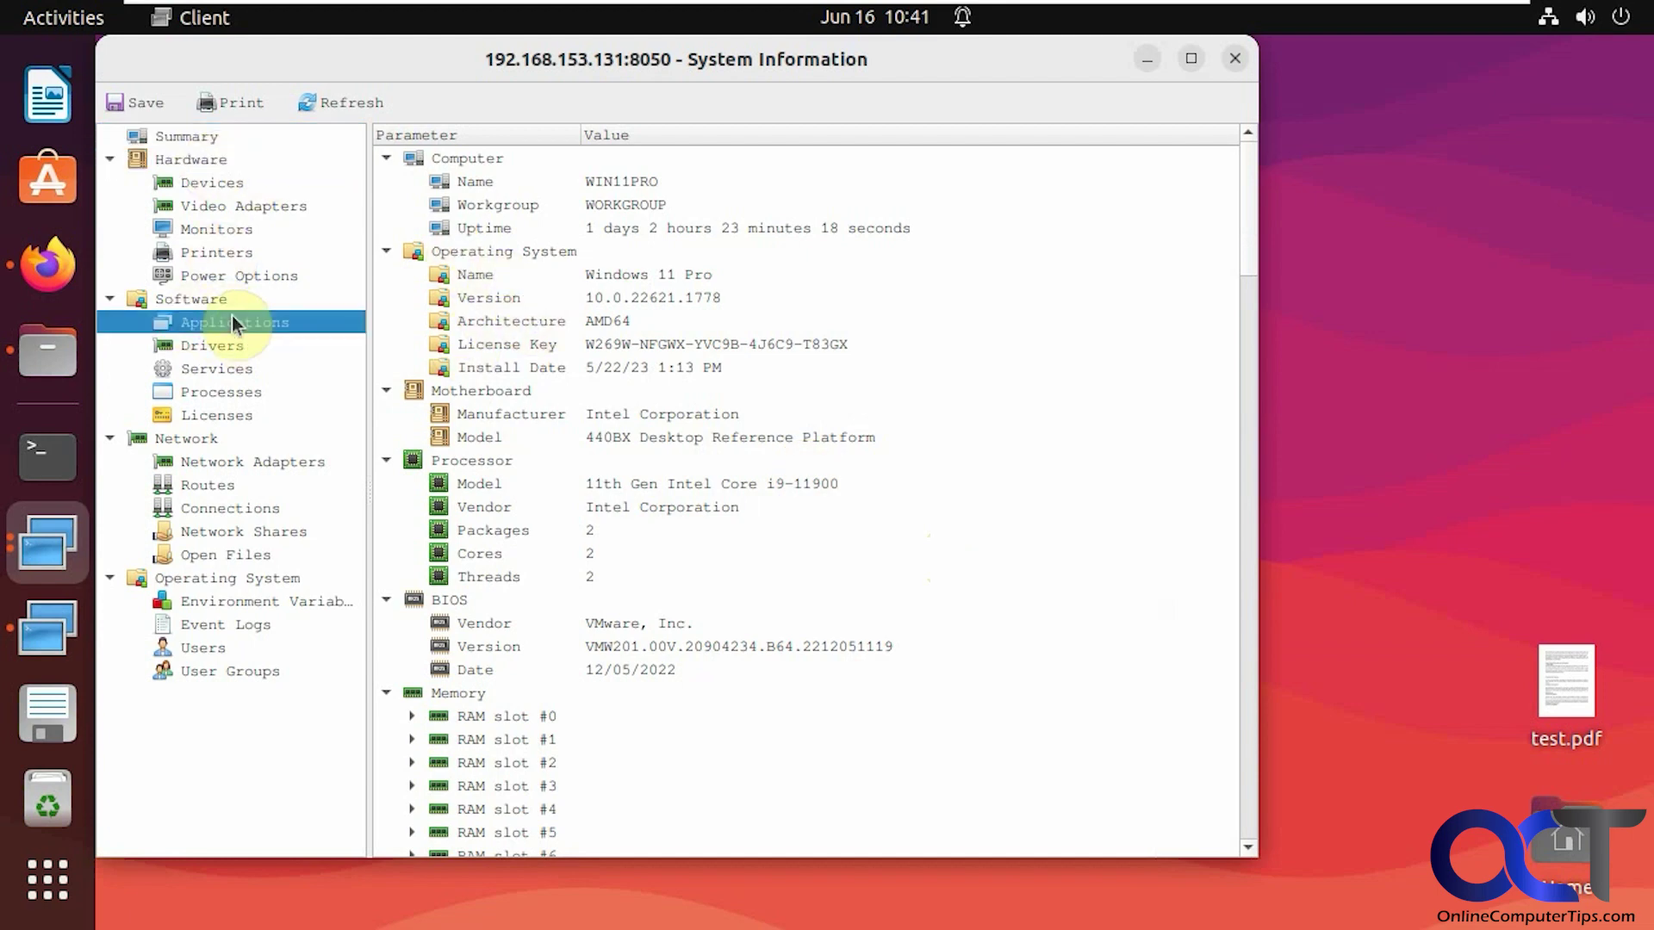
click(240, 465)
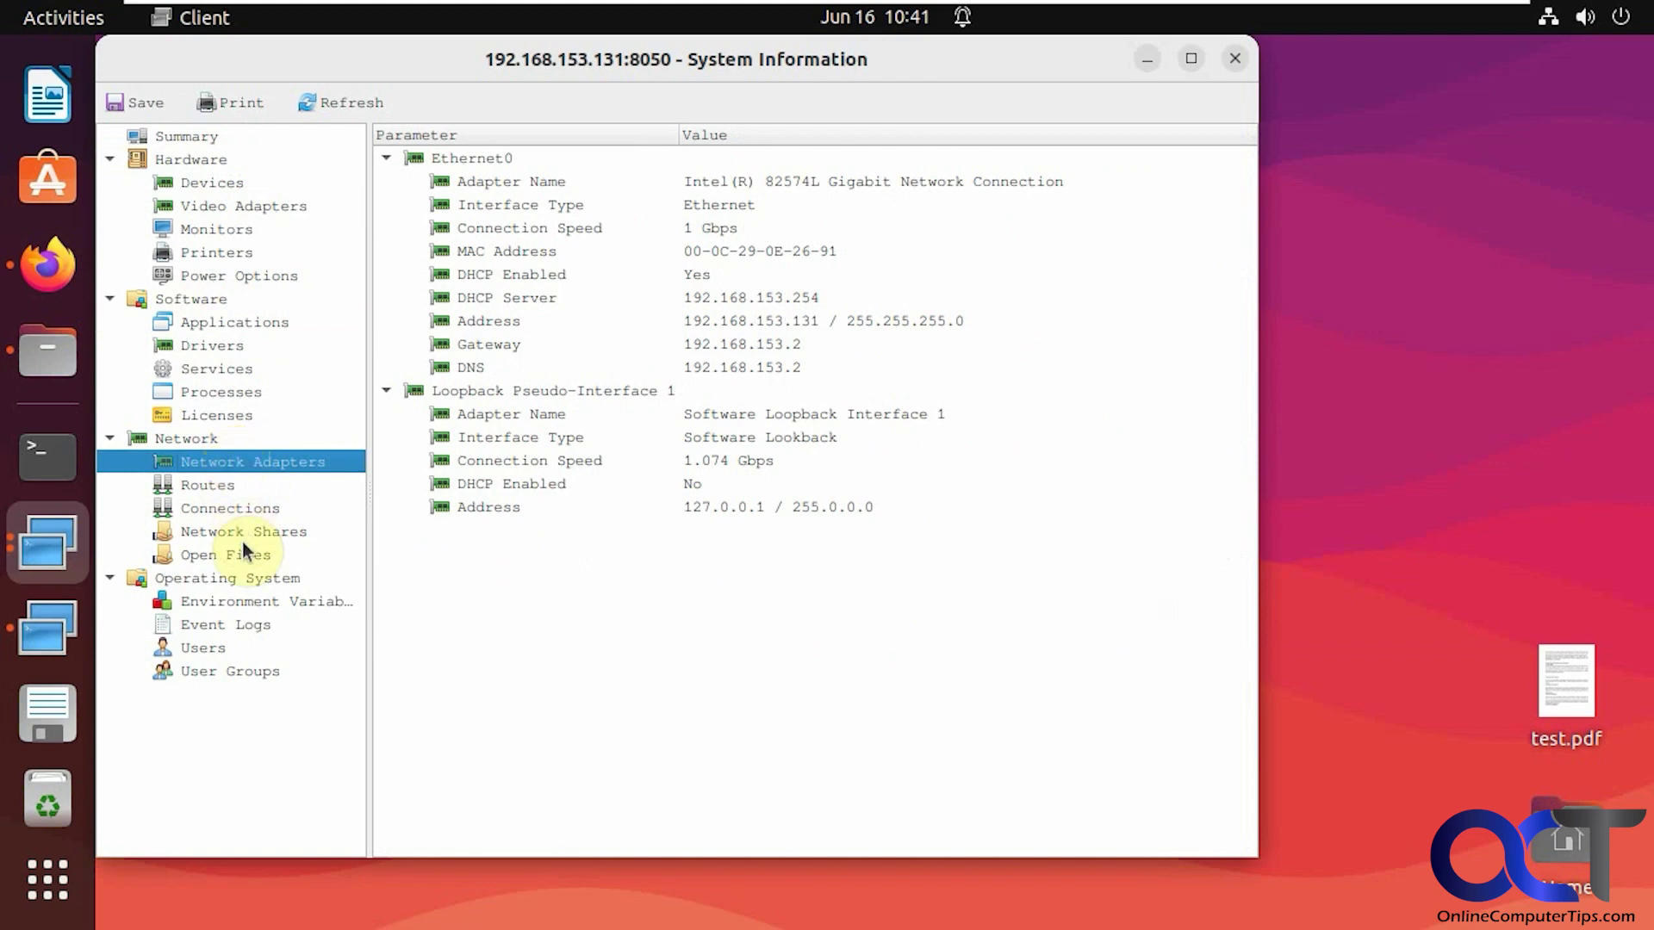
click(247, 579)
click(250, 598)
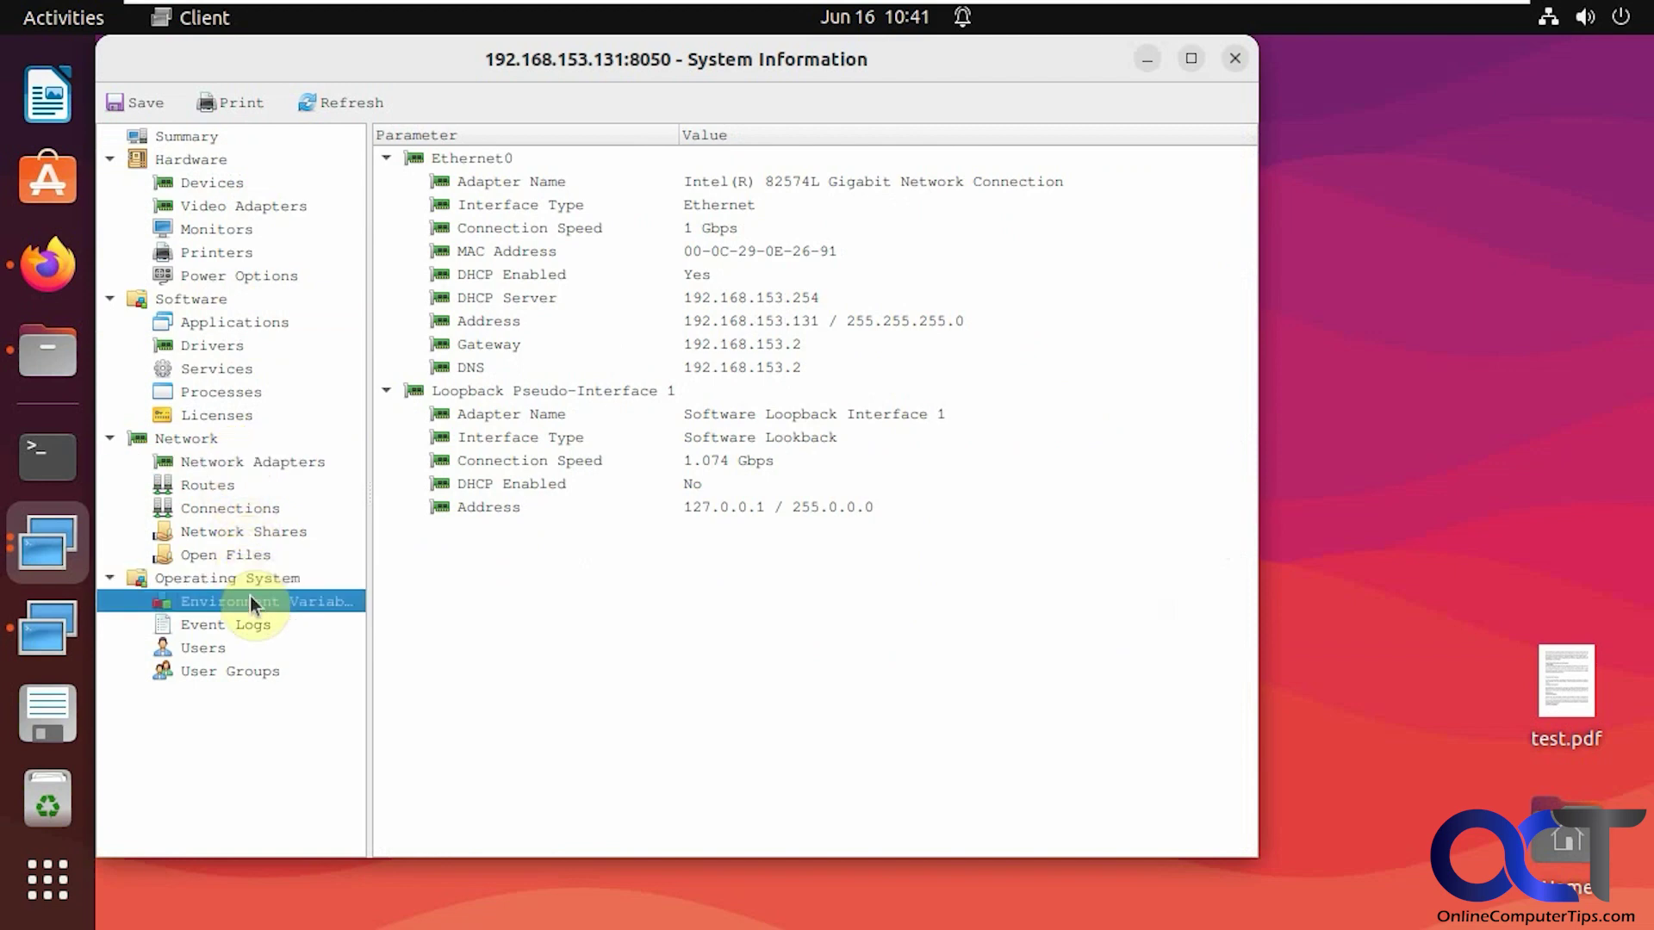
click(235, 653)
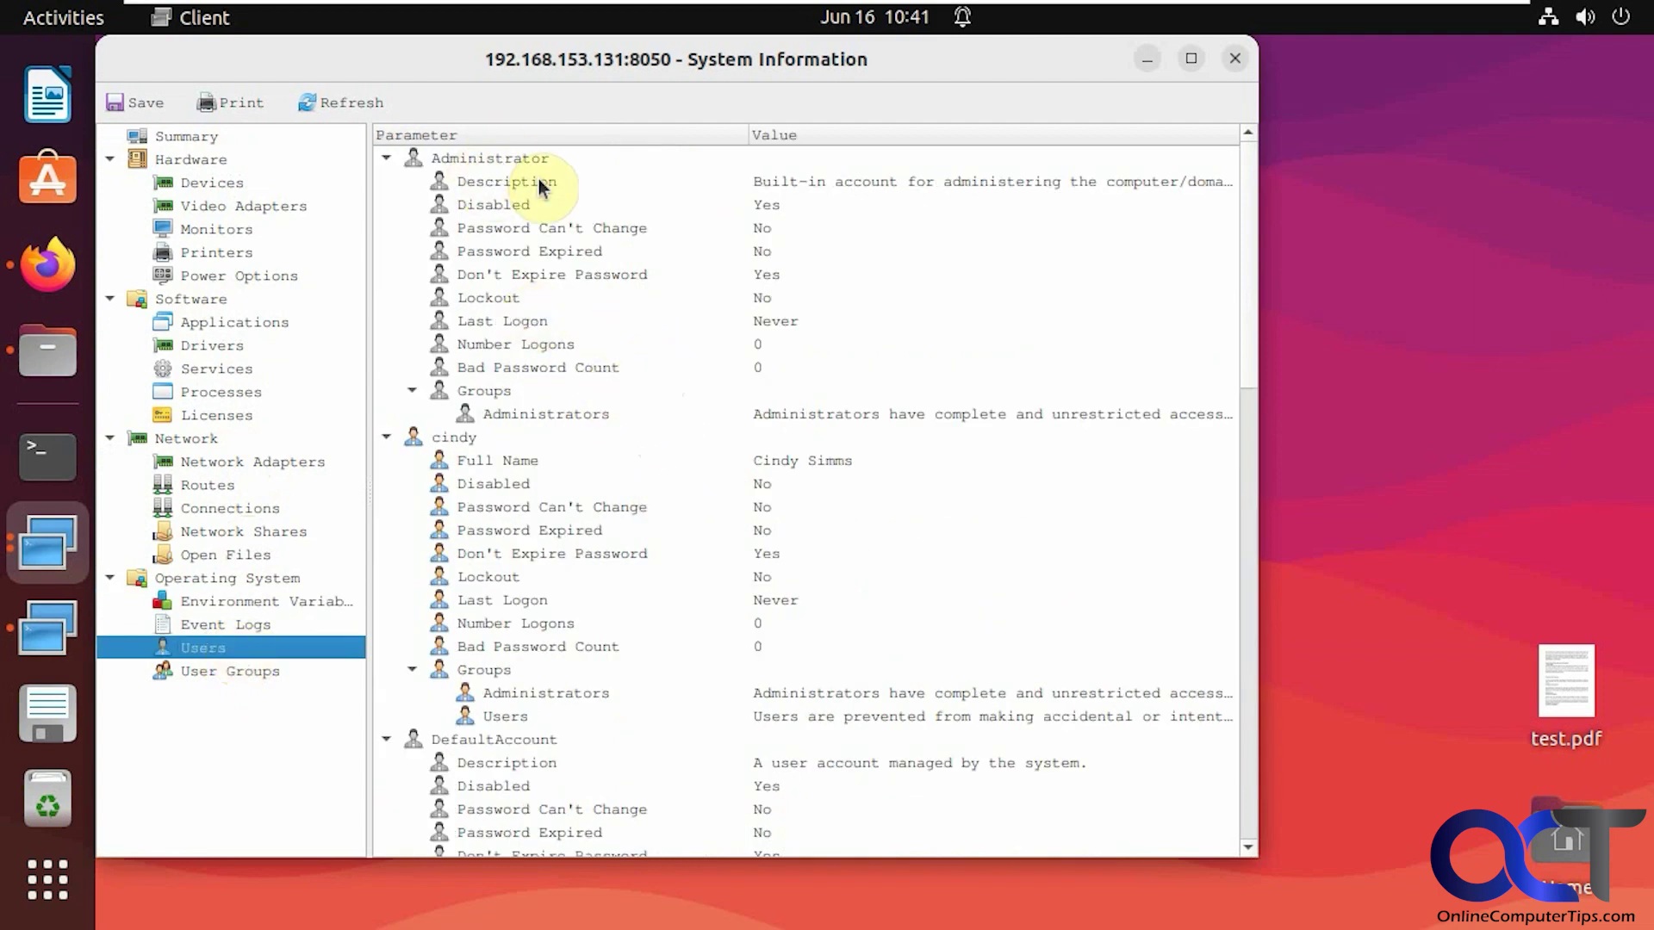
click(1238, 62)
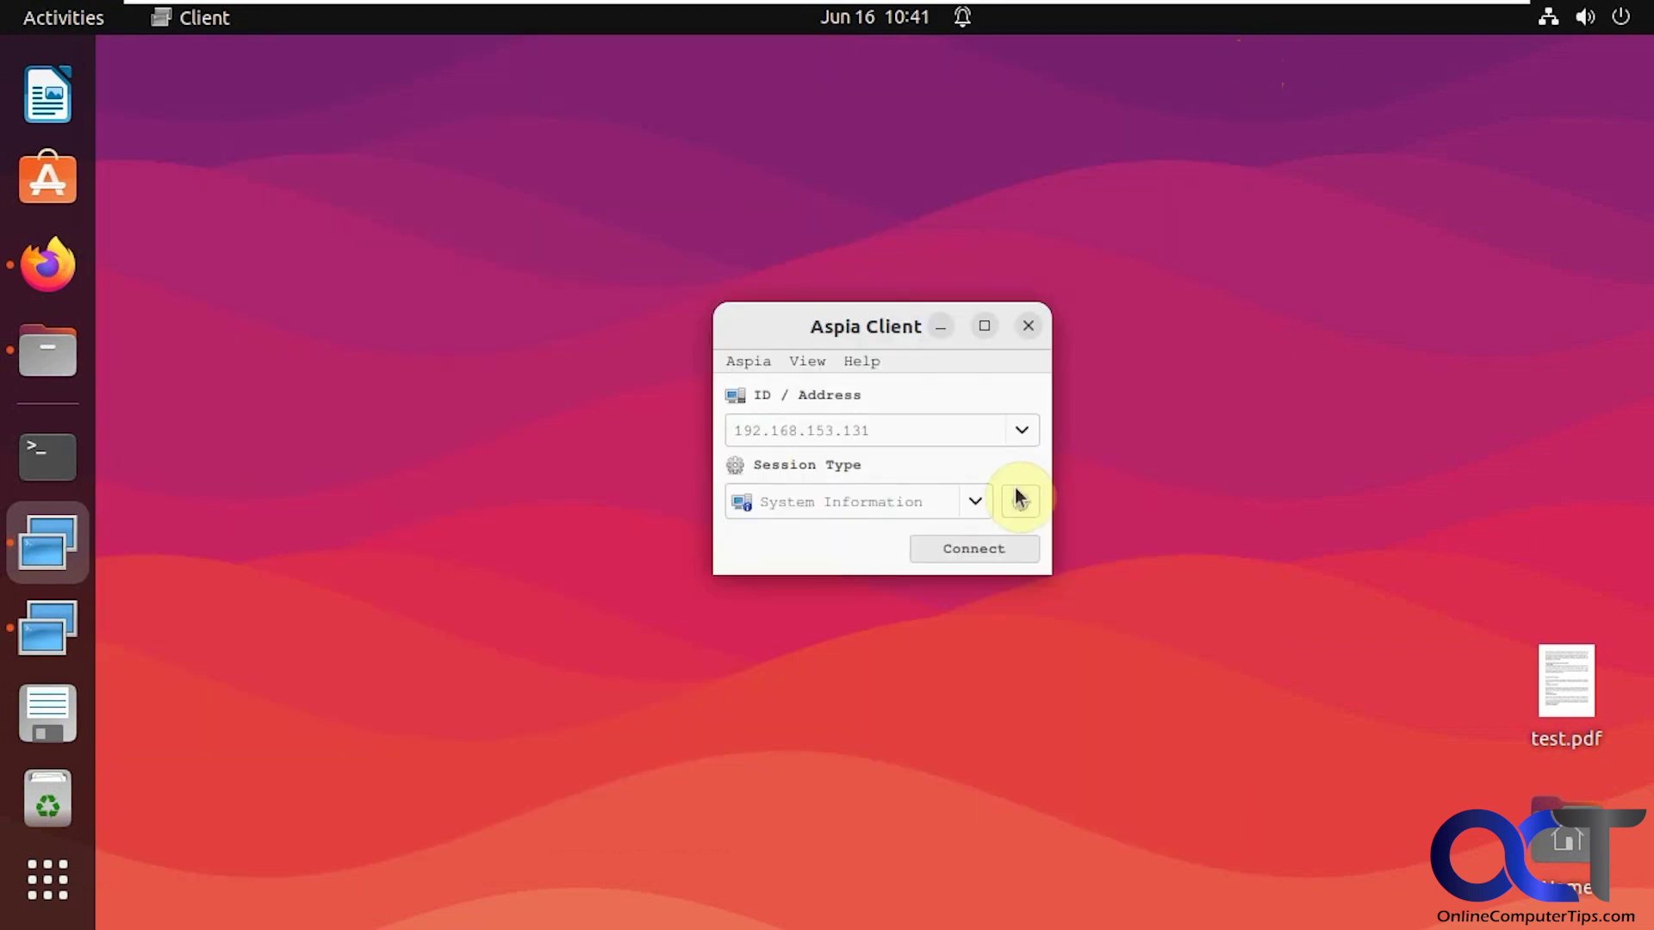
Connect with a Text Chat session, log in, and send a greeting to the host
click(973, 504)
click(866, 530)
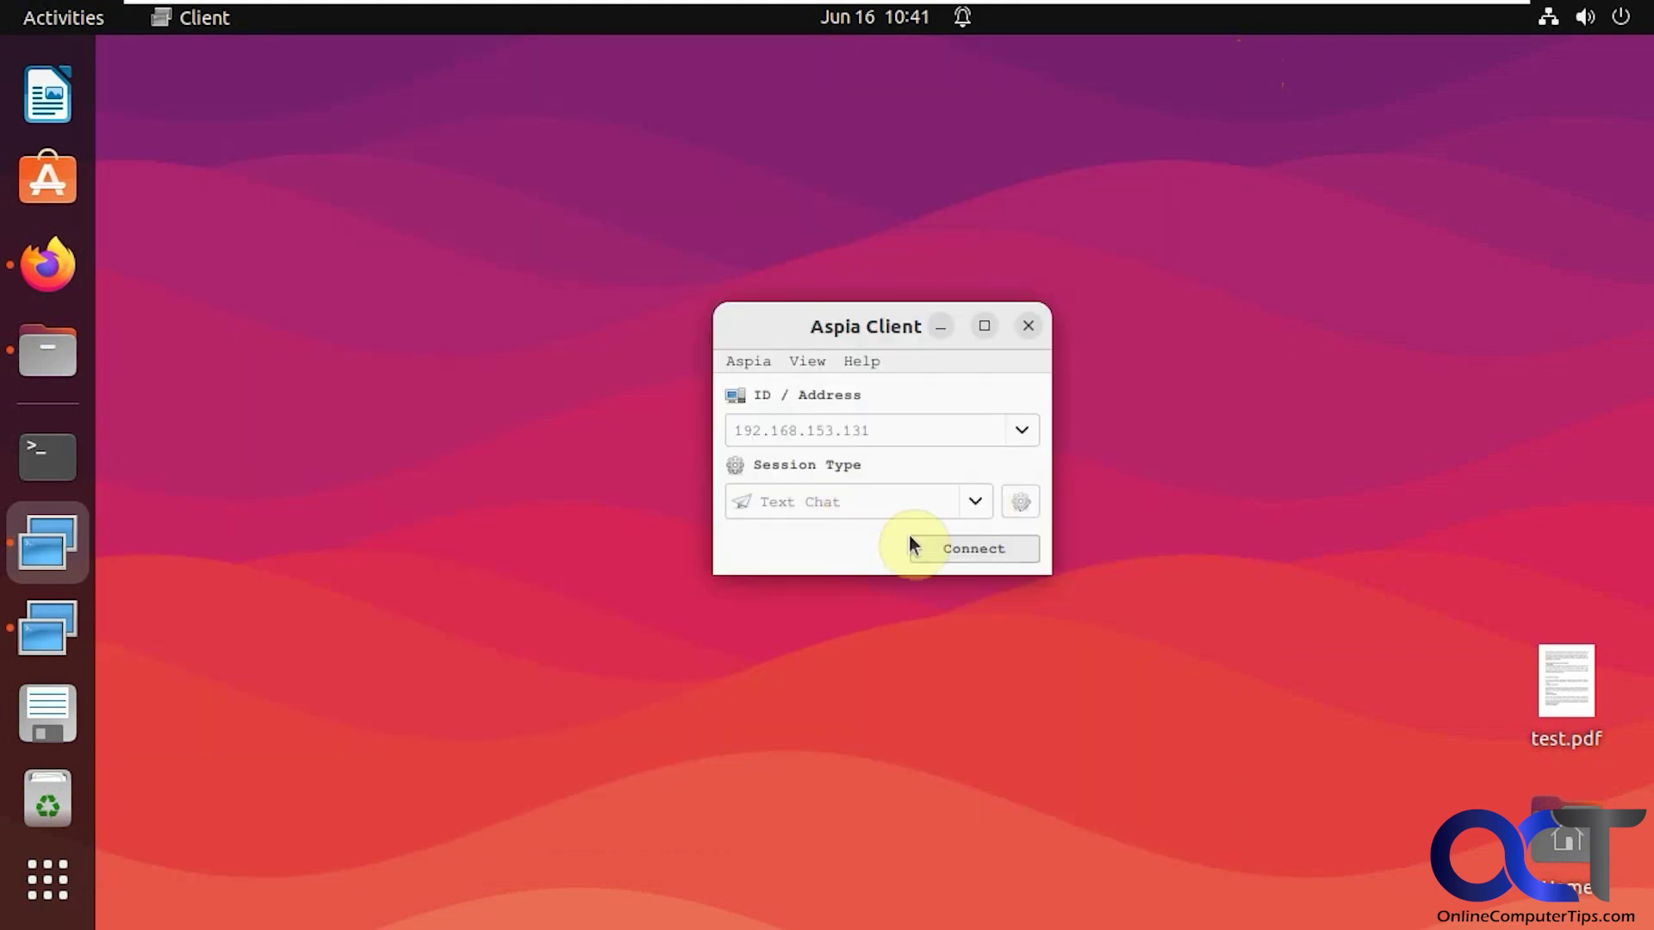
click(951, 548)
text(j)
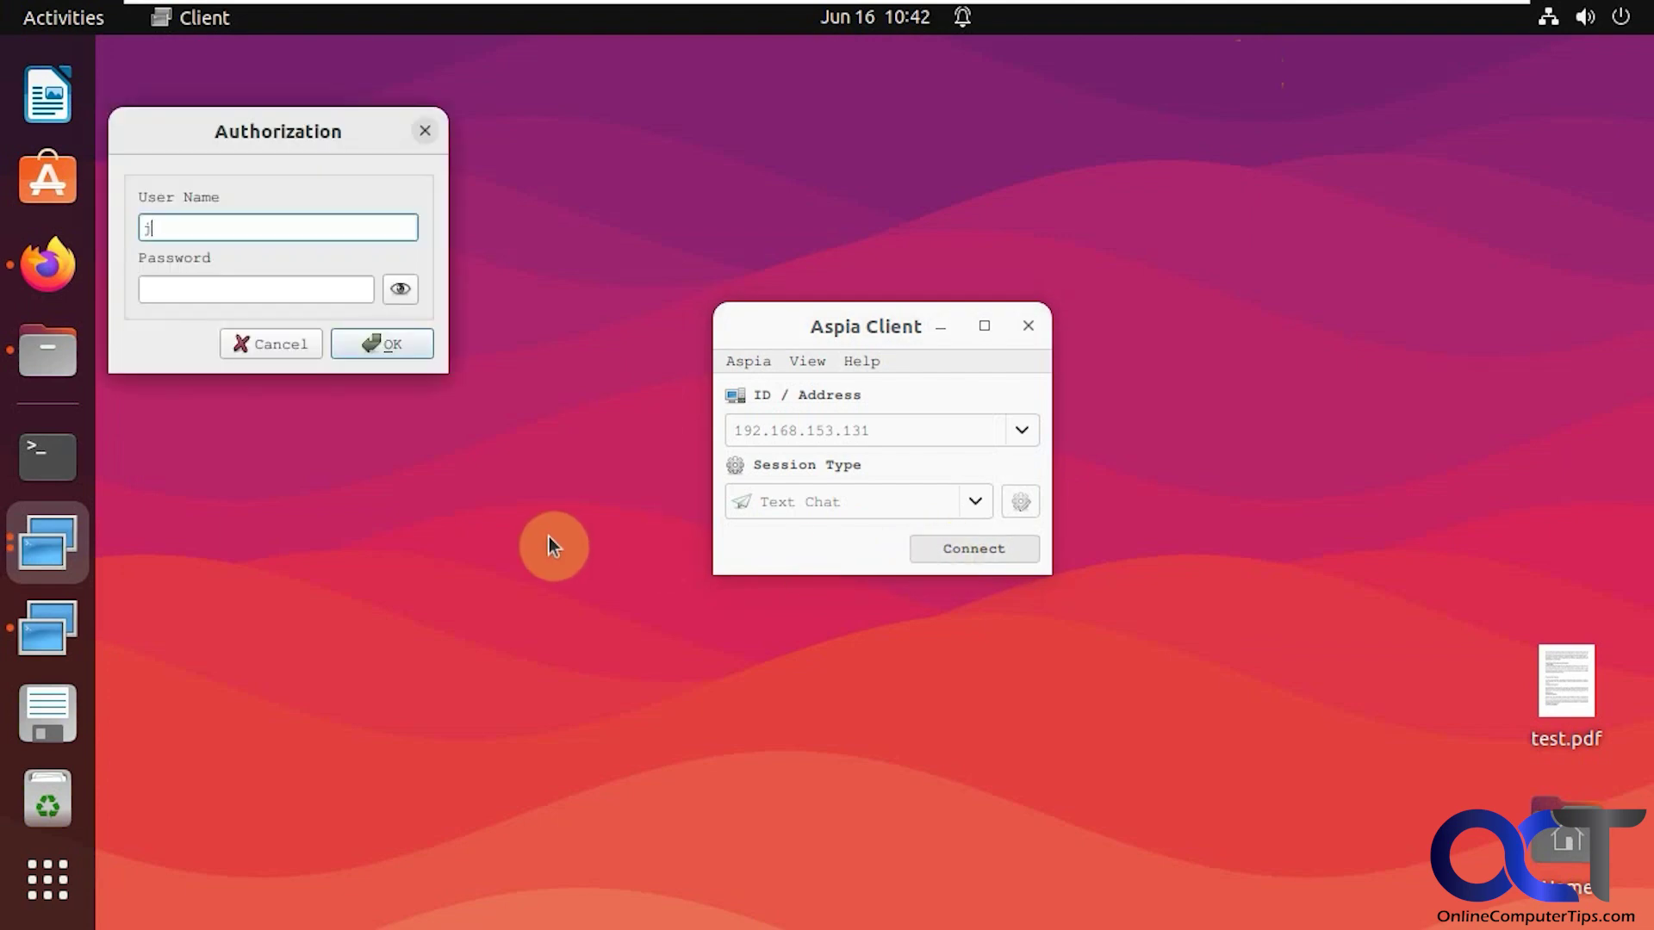
text(smith)
key(Tab)
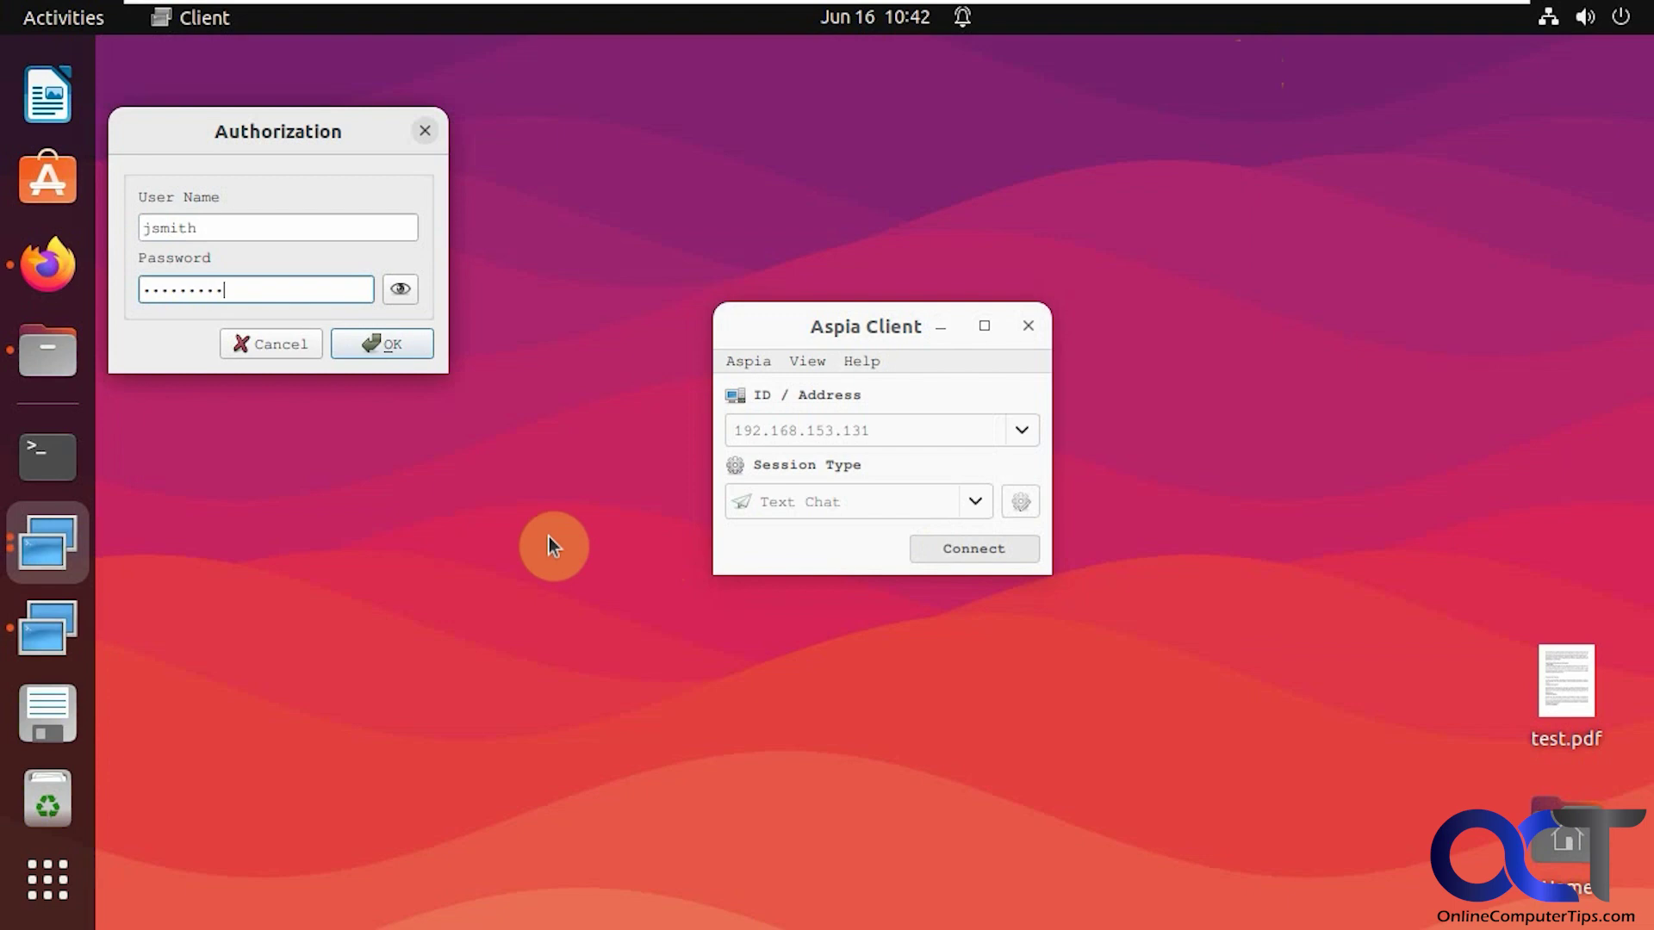
click(375, 344)
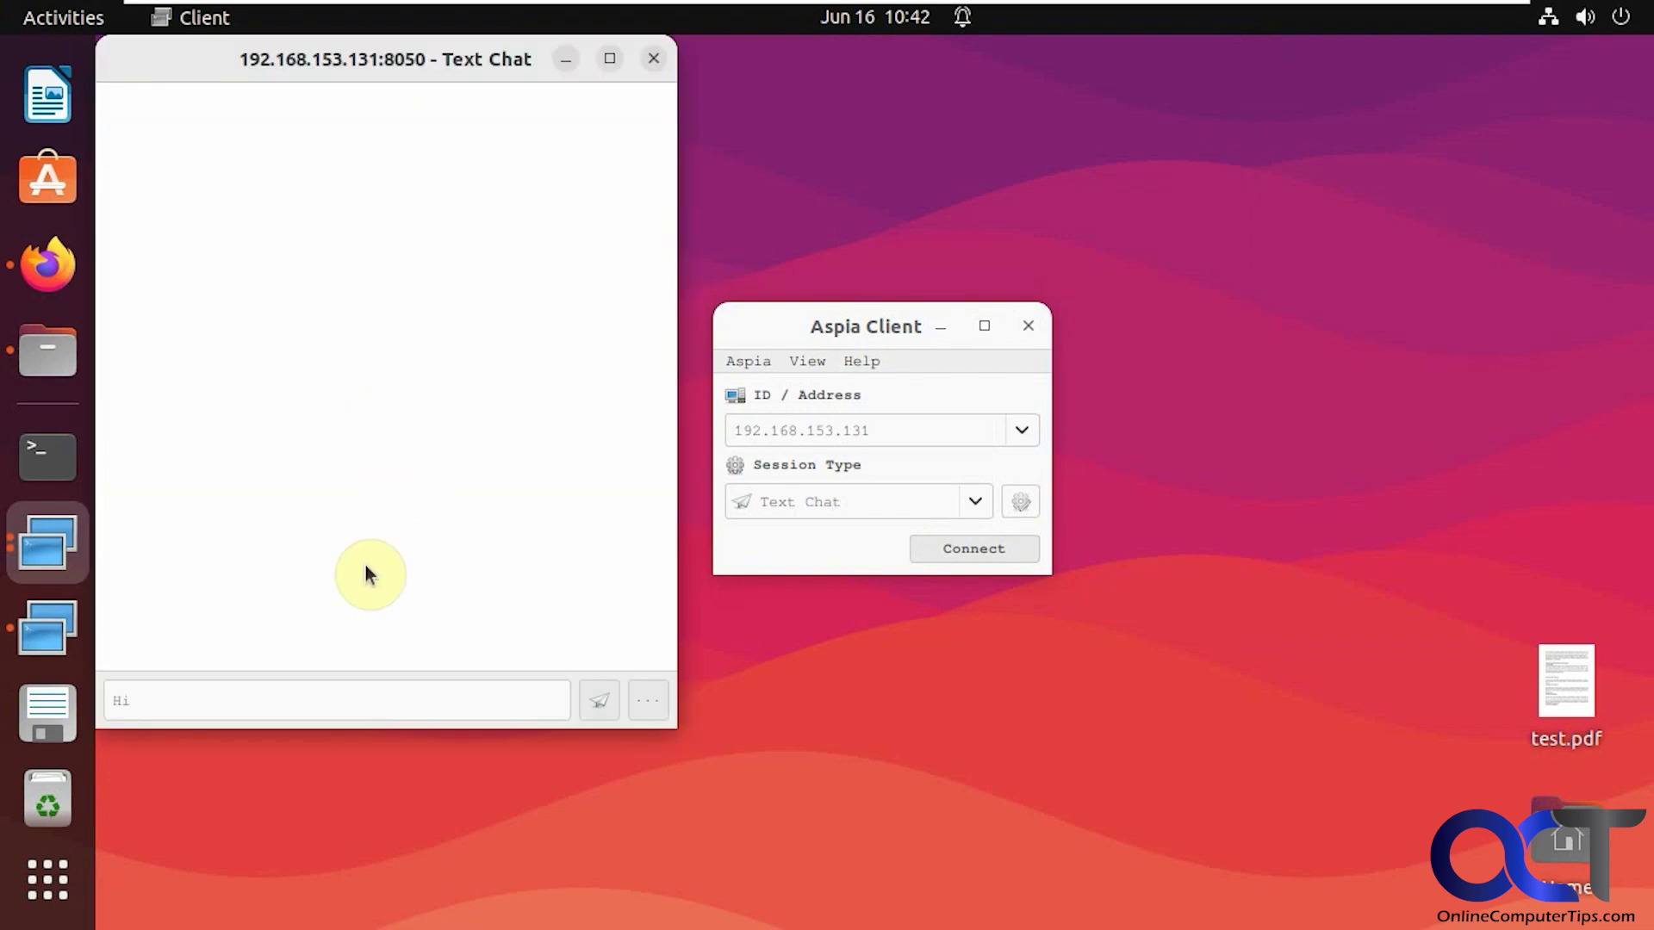
text(Hi jsmith)
key(Return)
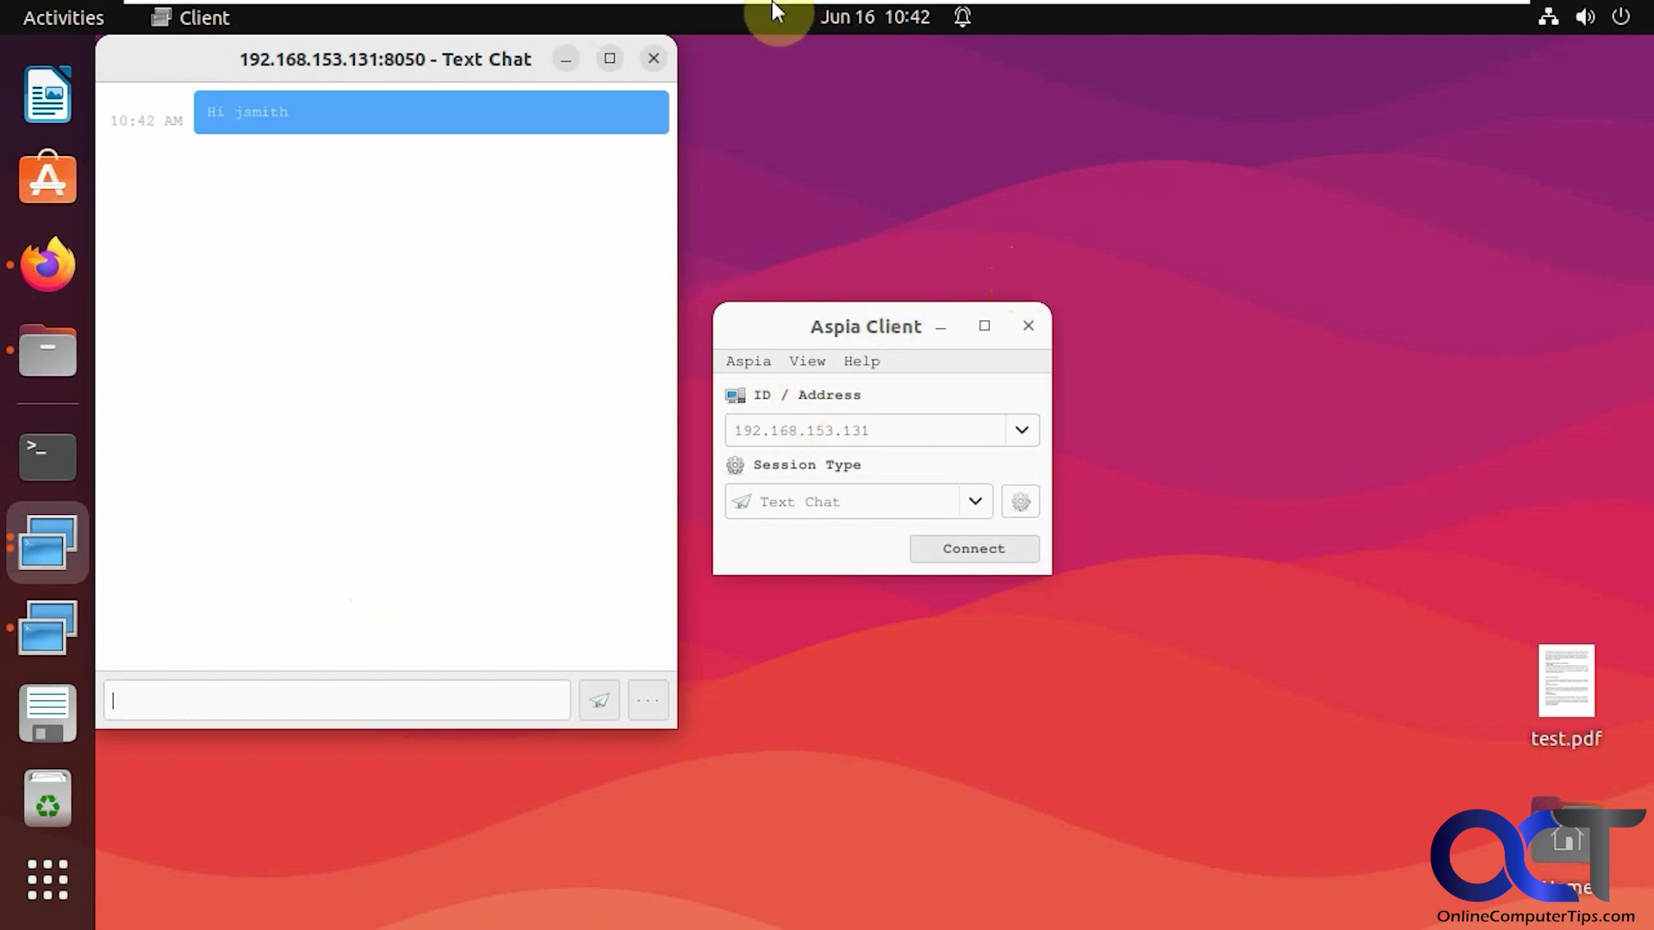
On the Windows machine, reply 'Hi Linux' in Aspia Chat
mouse_move(772, 1)
click(982, 17)
click(659, 734)
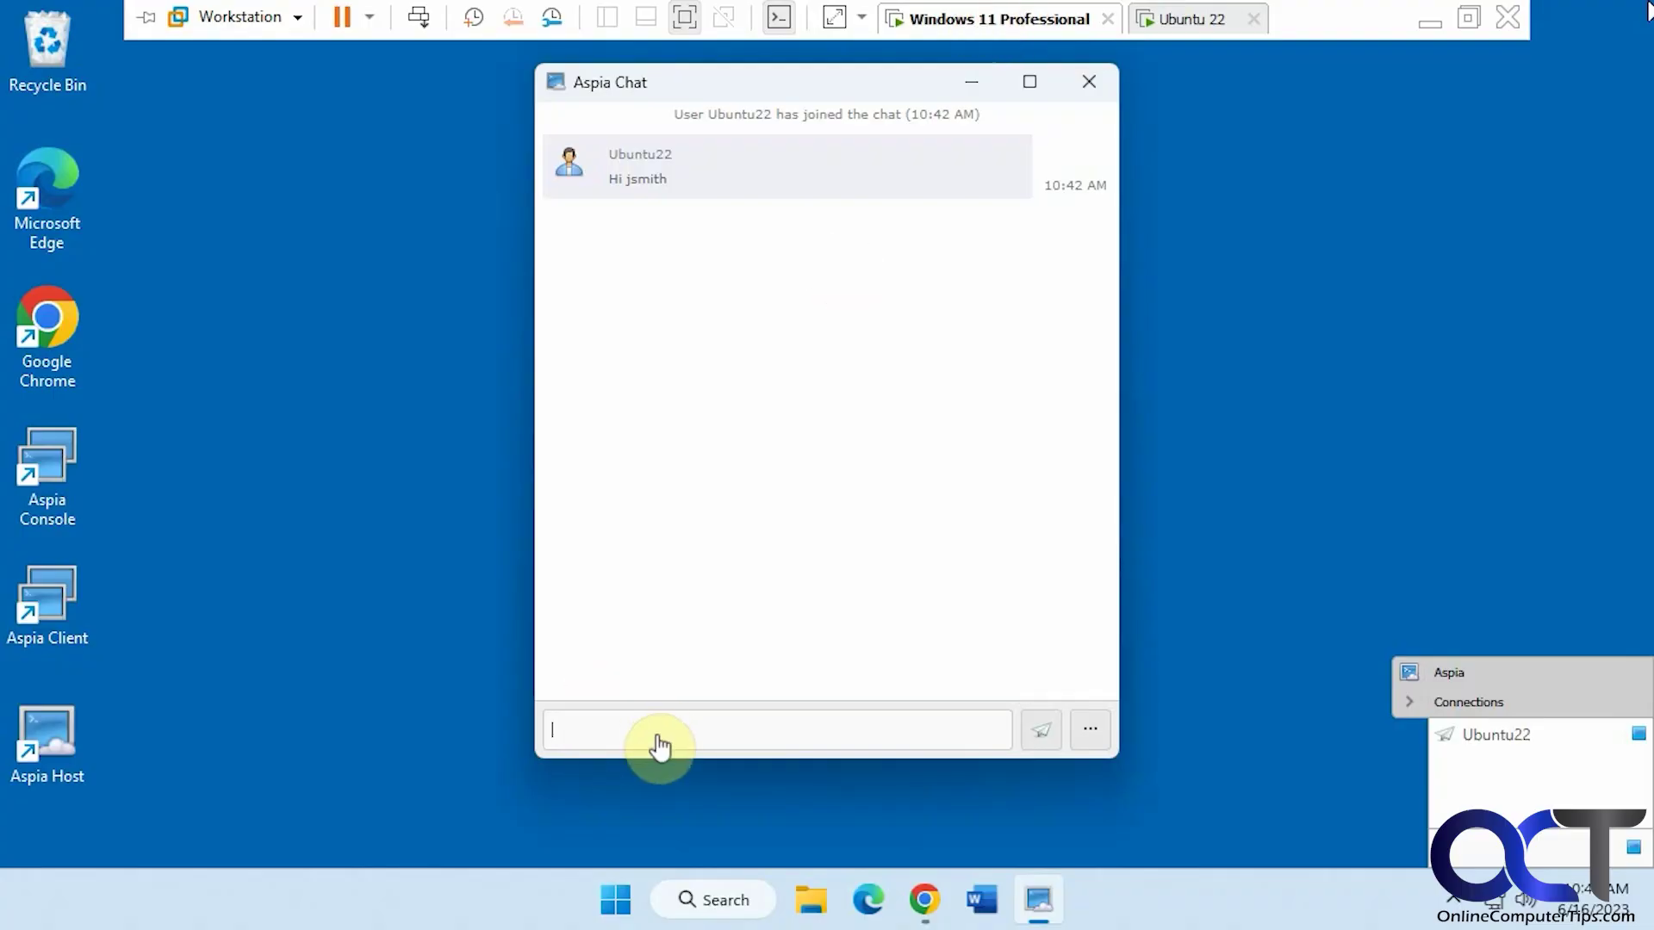
text(Hi Lin)
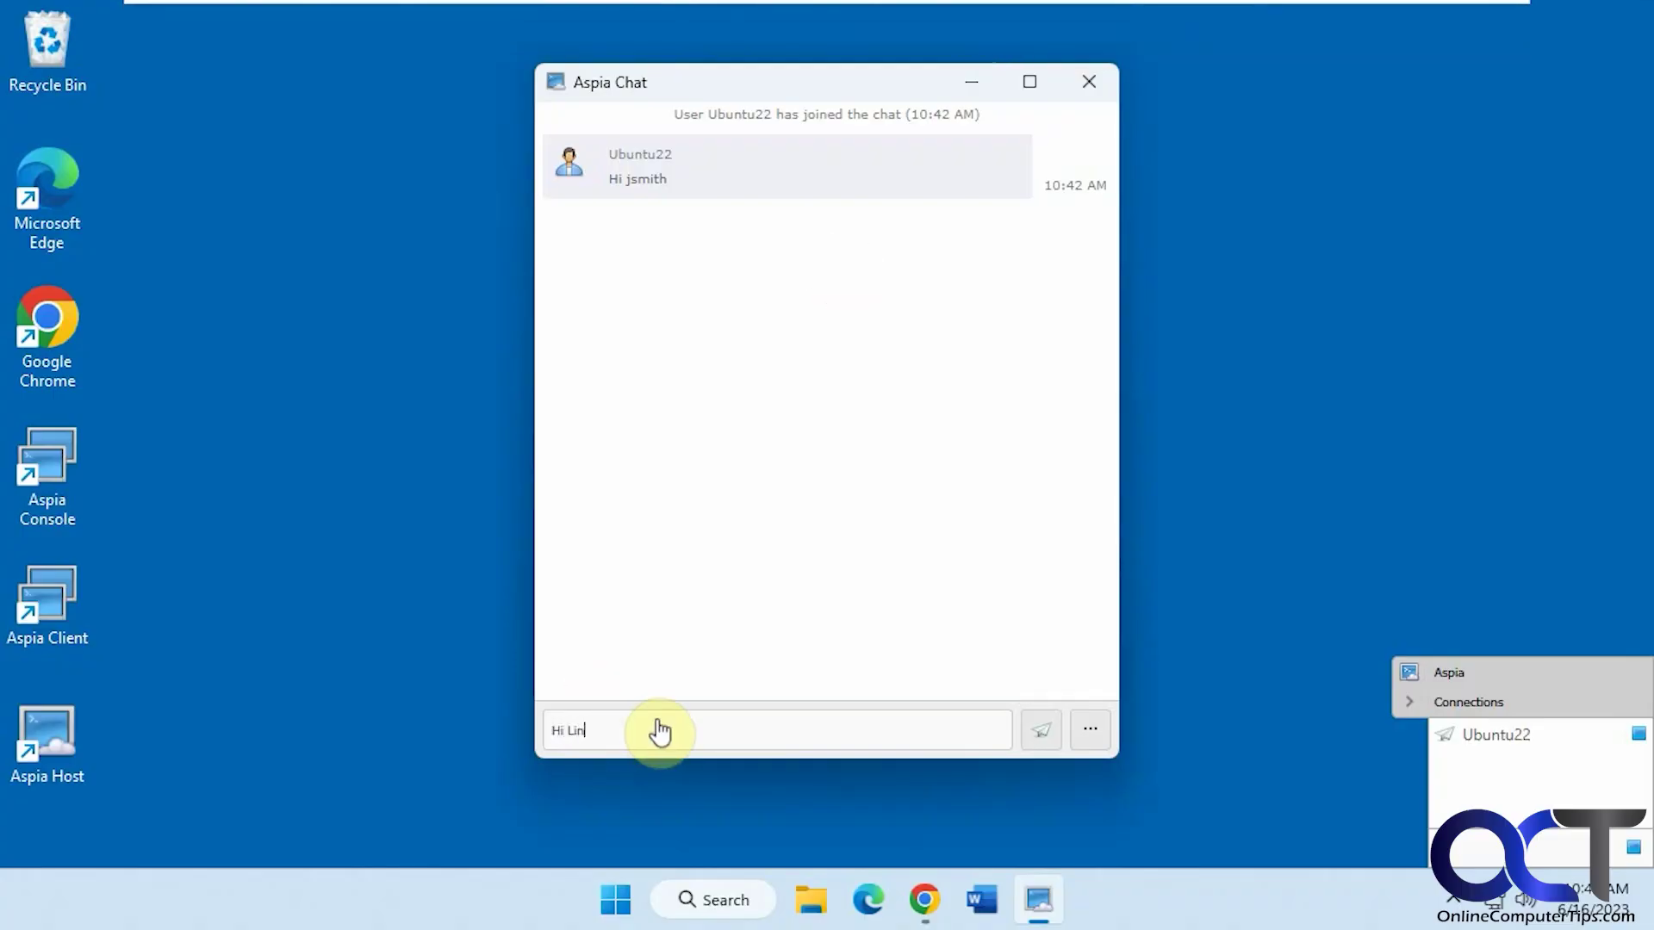
text(ux)
key(Return)
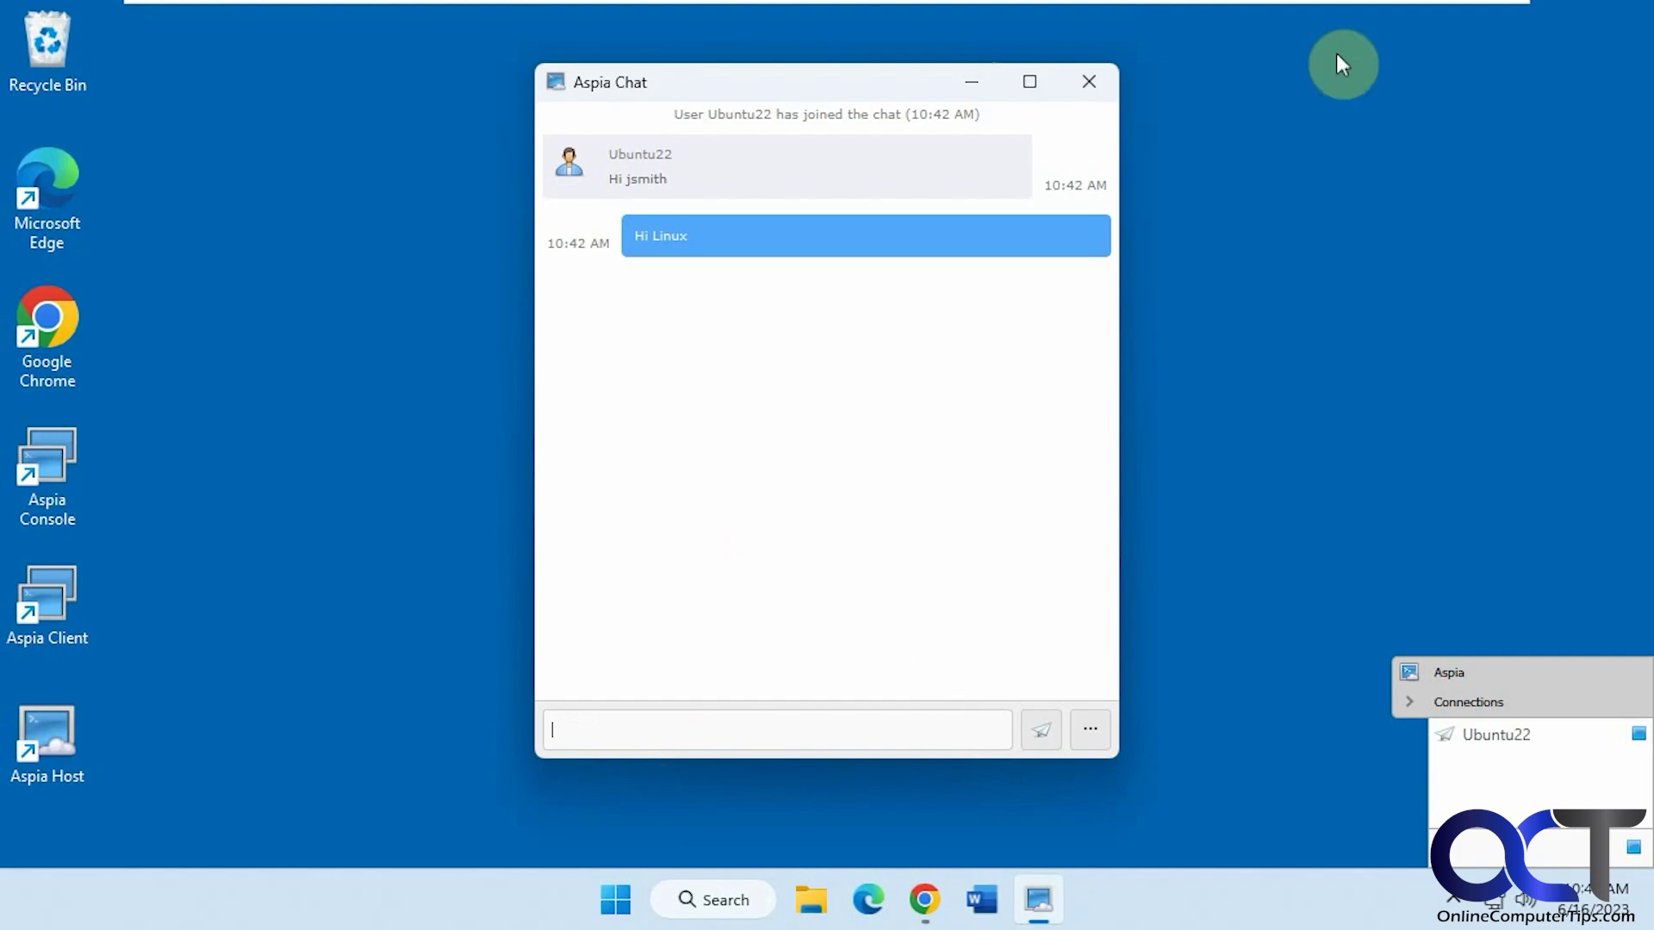
Back on Ubuntu, close the Text Chat window and bring Aspia Console forward
mouse_move(1318, 12)
click(1202, 18)
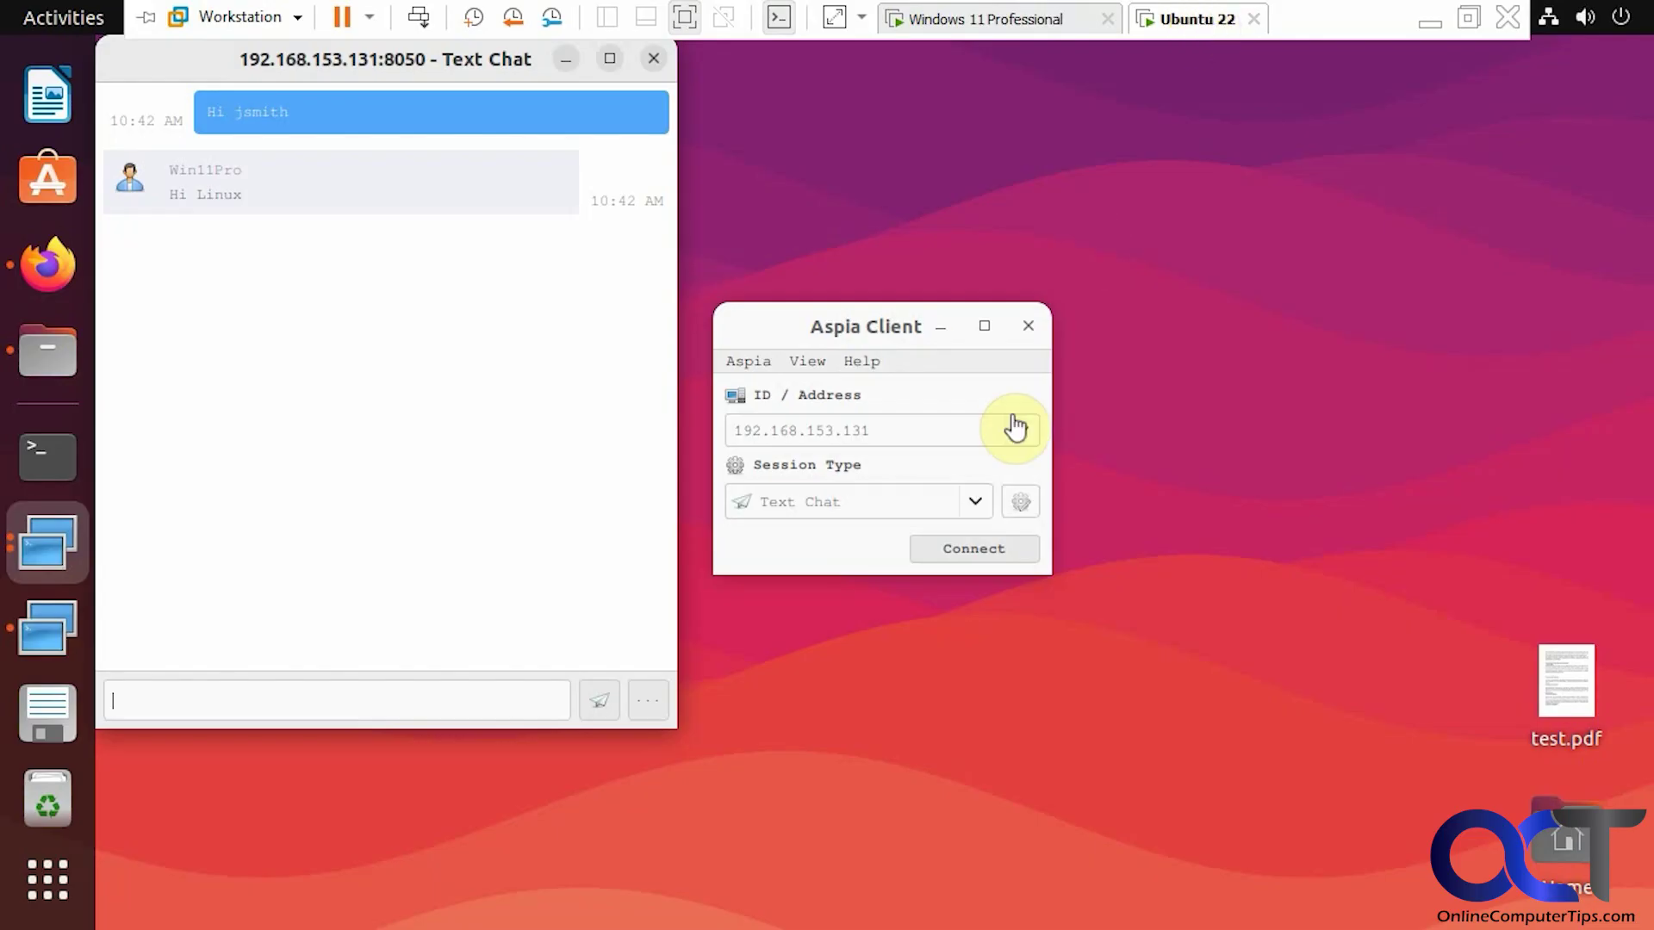
drag(178, 66, 334, 107)
click(761, 104)
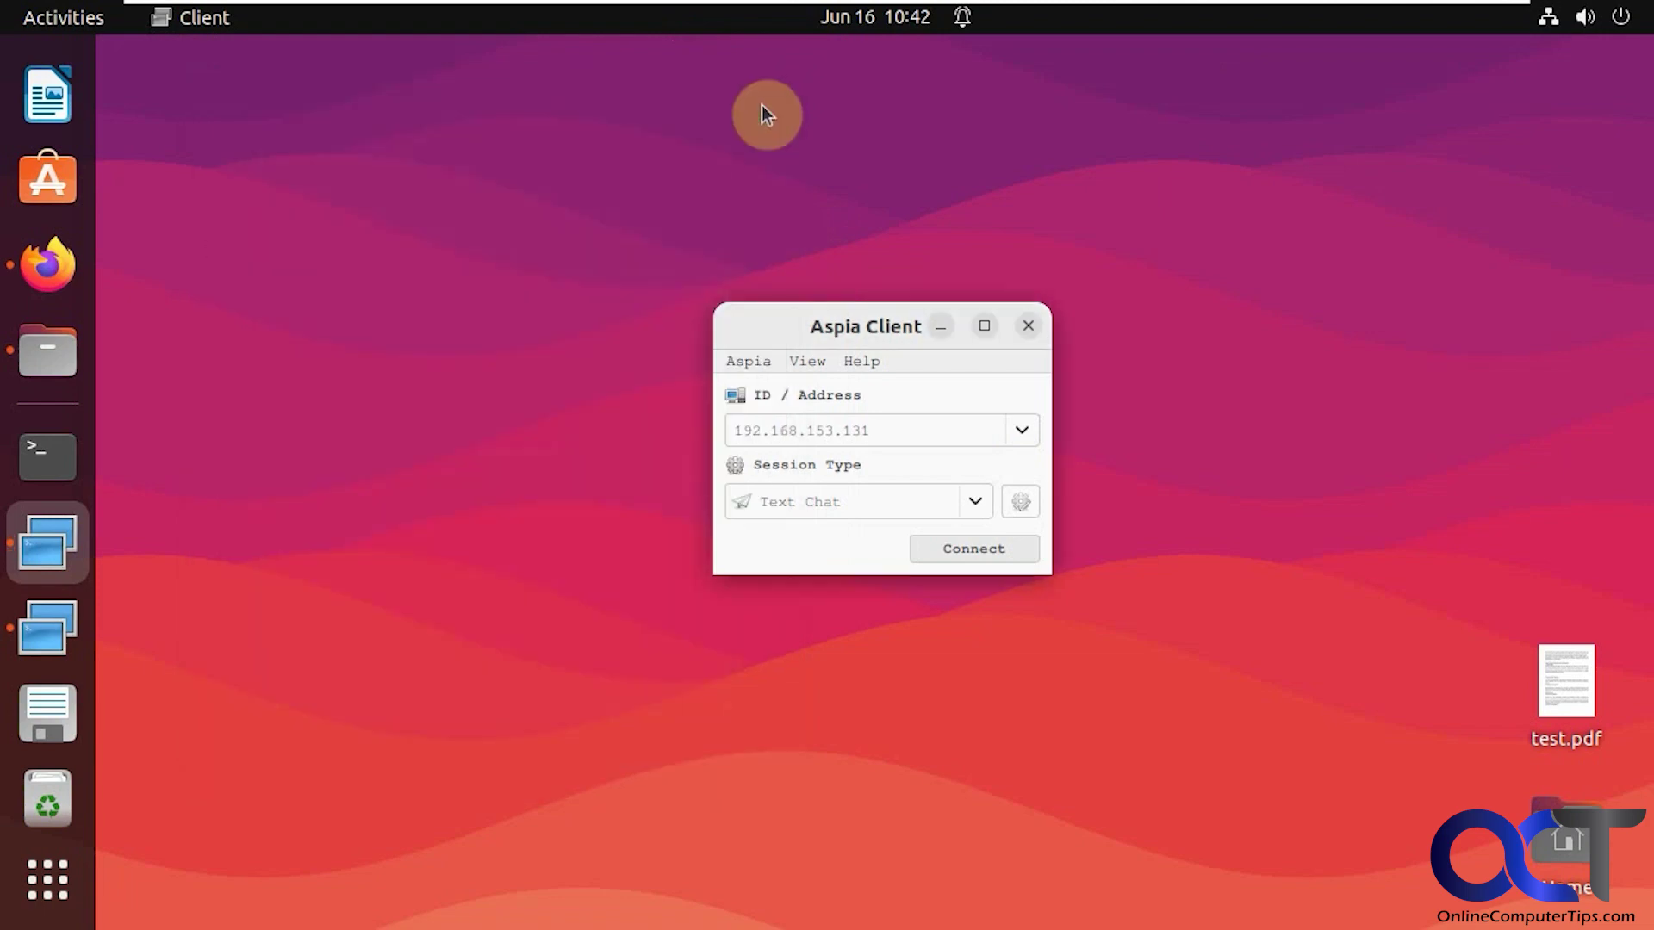
click(975, 503)
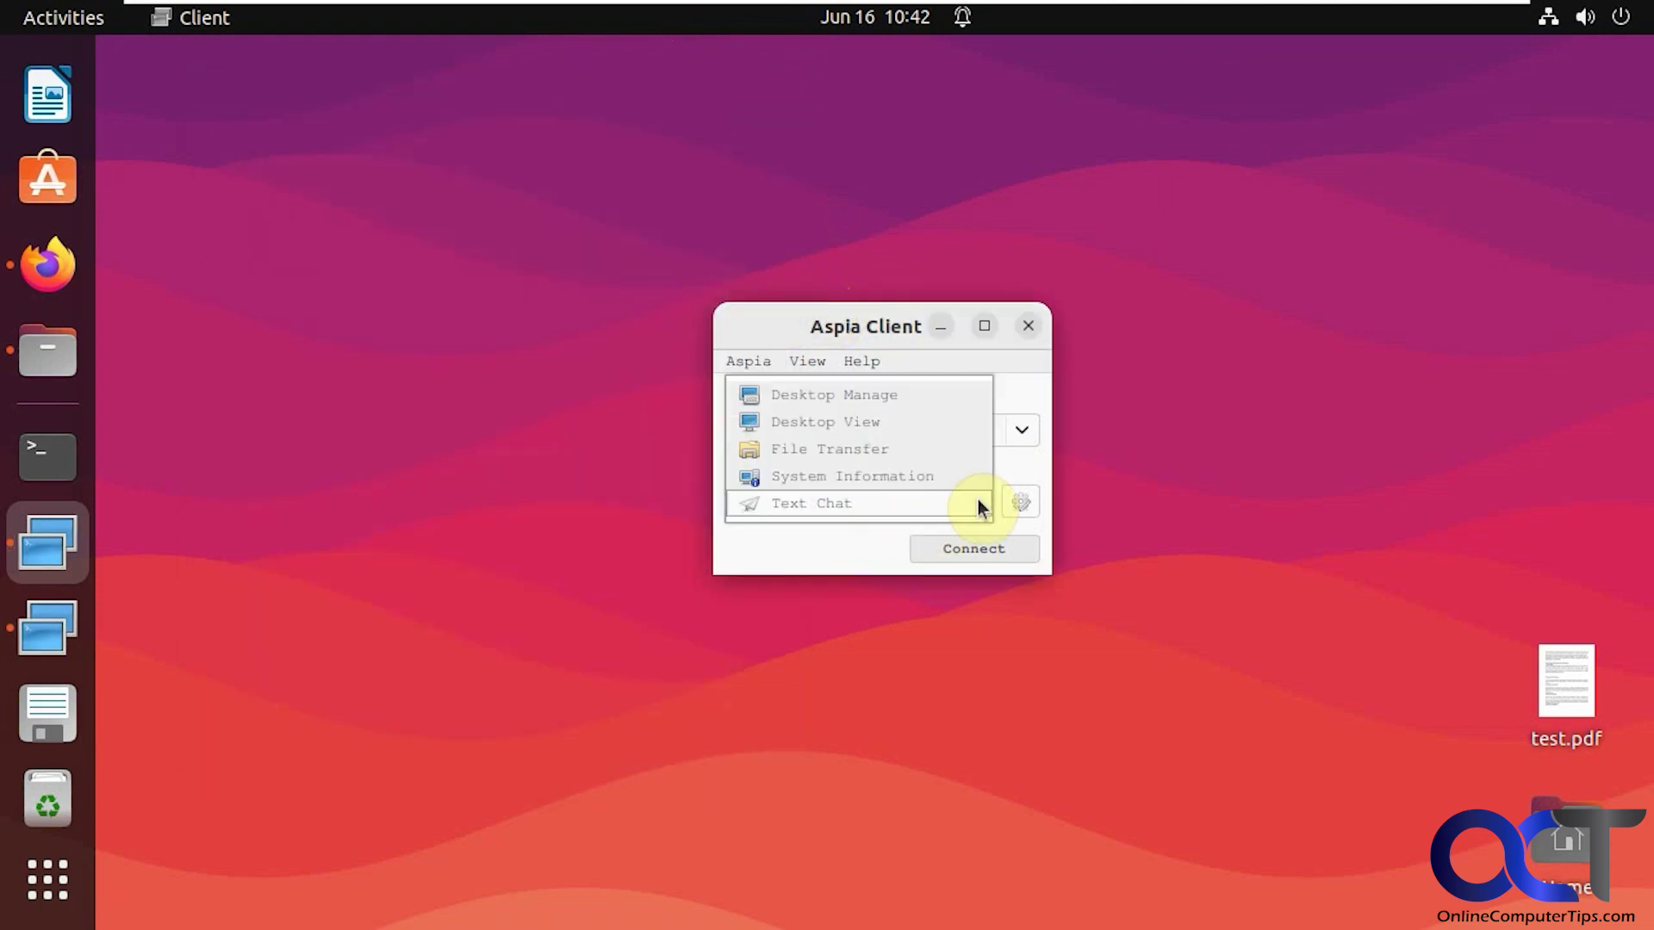
click(979, 503)
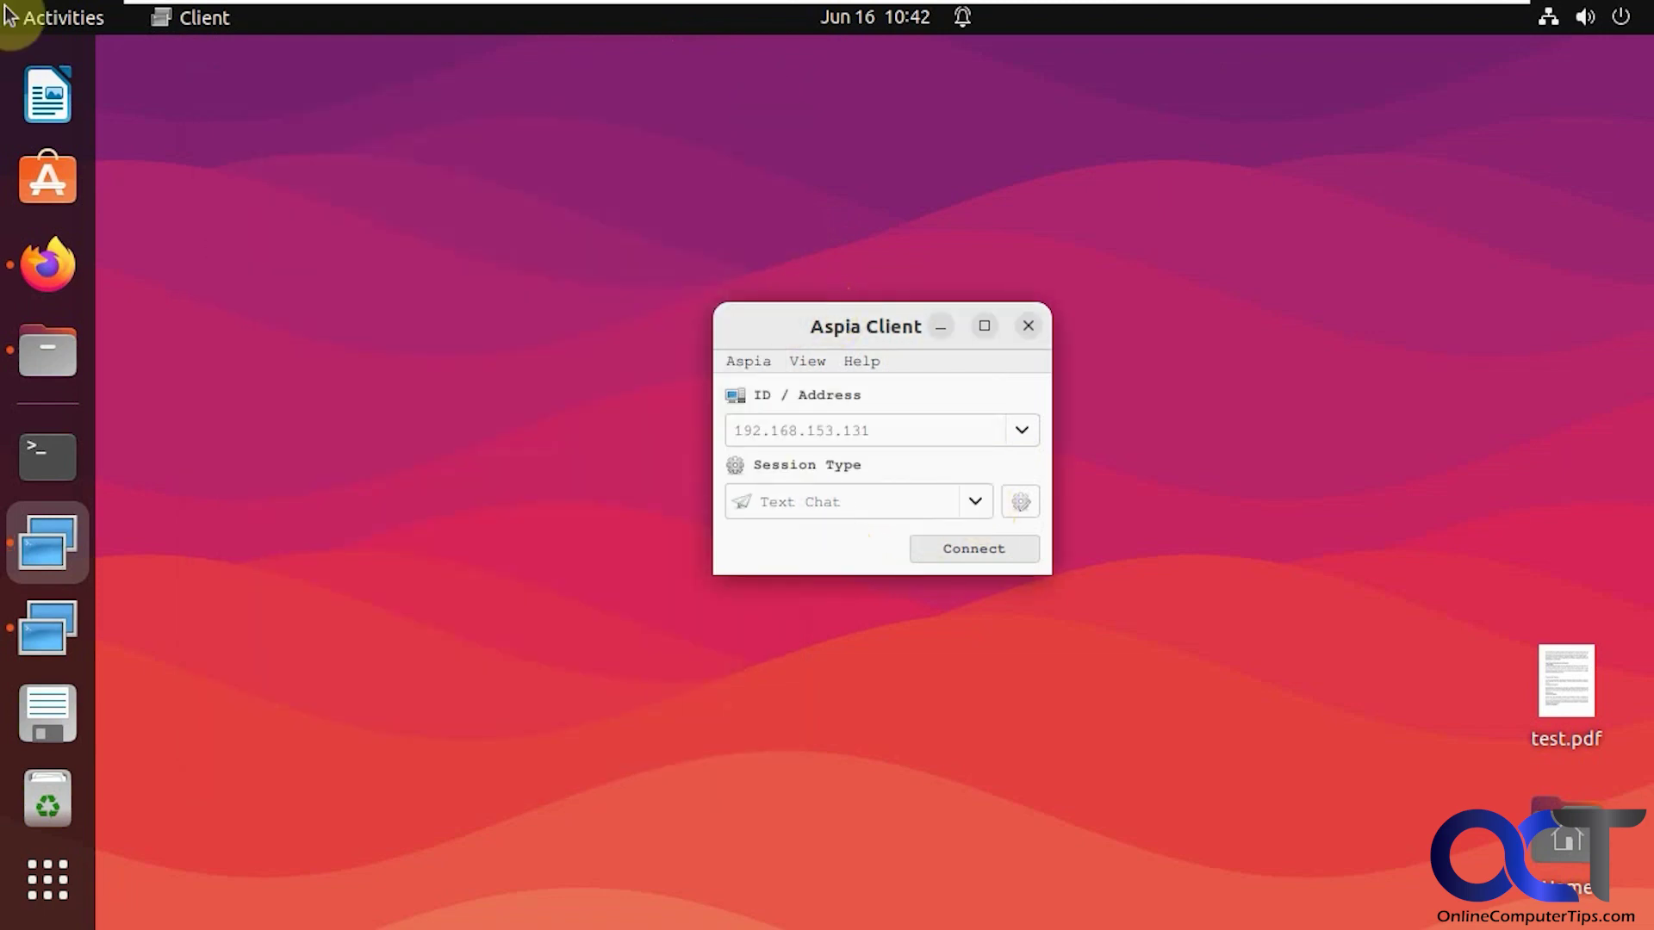
click(86, 610)
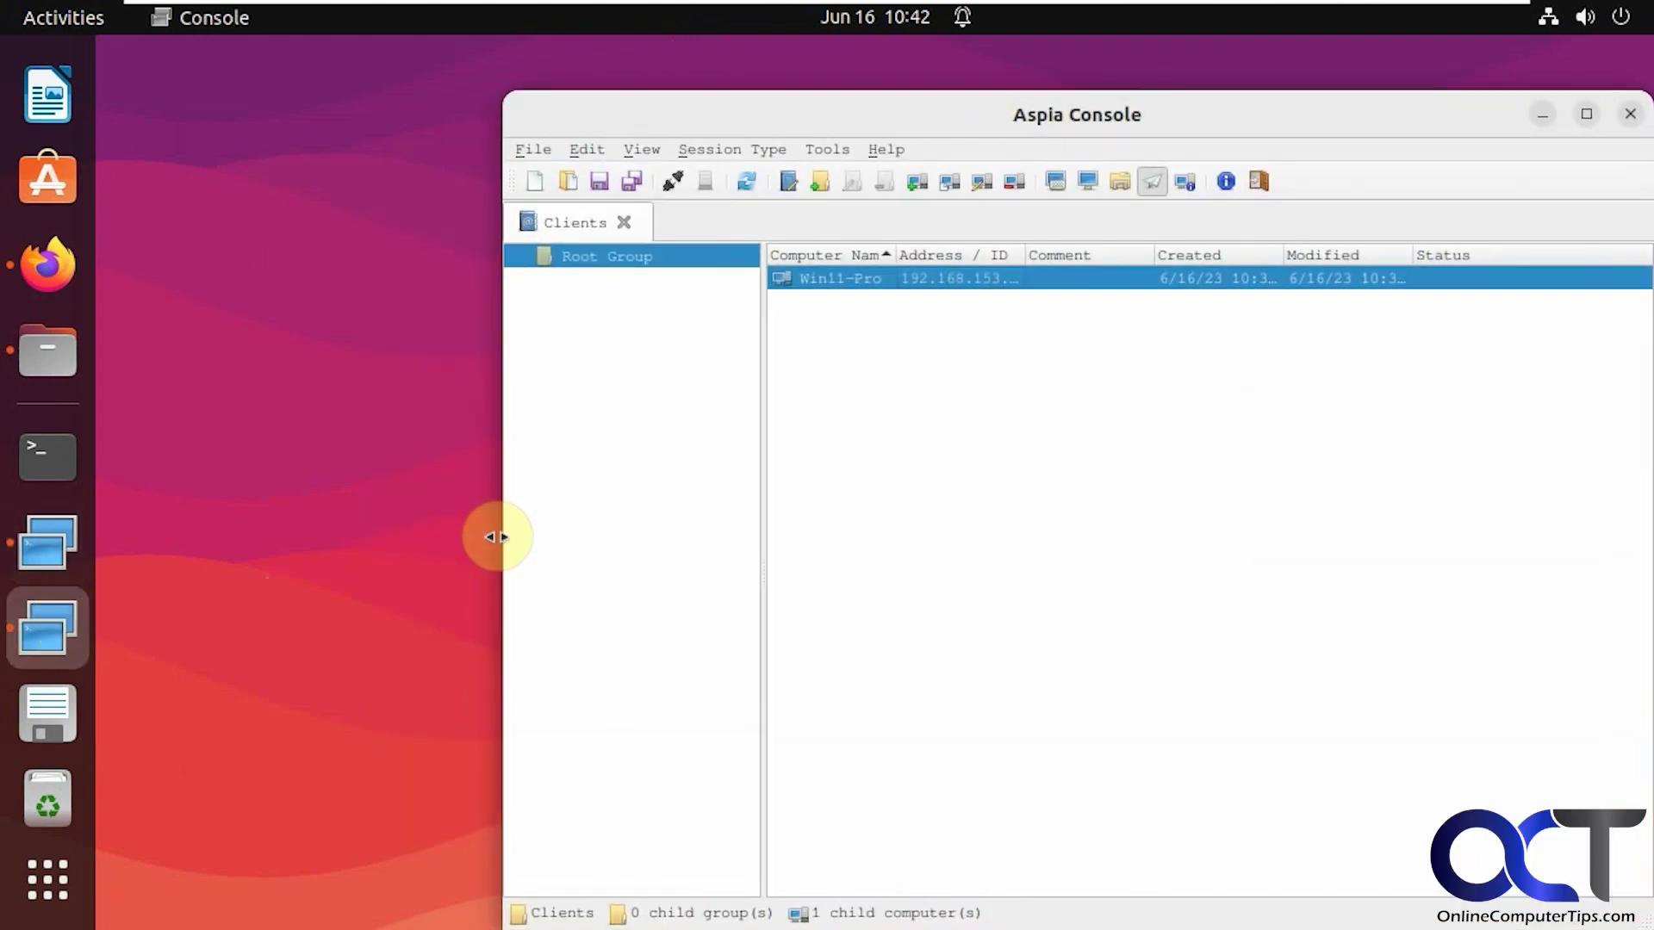
drag(1284, 134, 1139, 102)
right_click(703, 287)
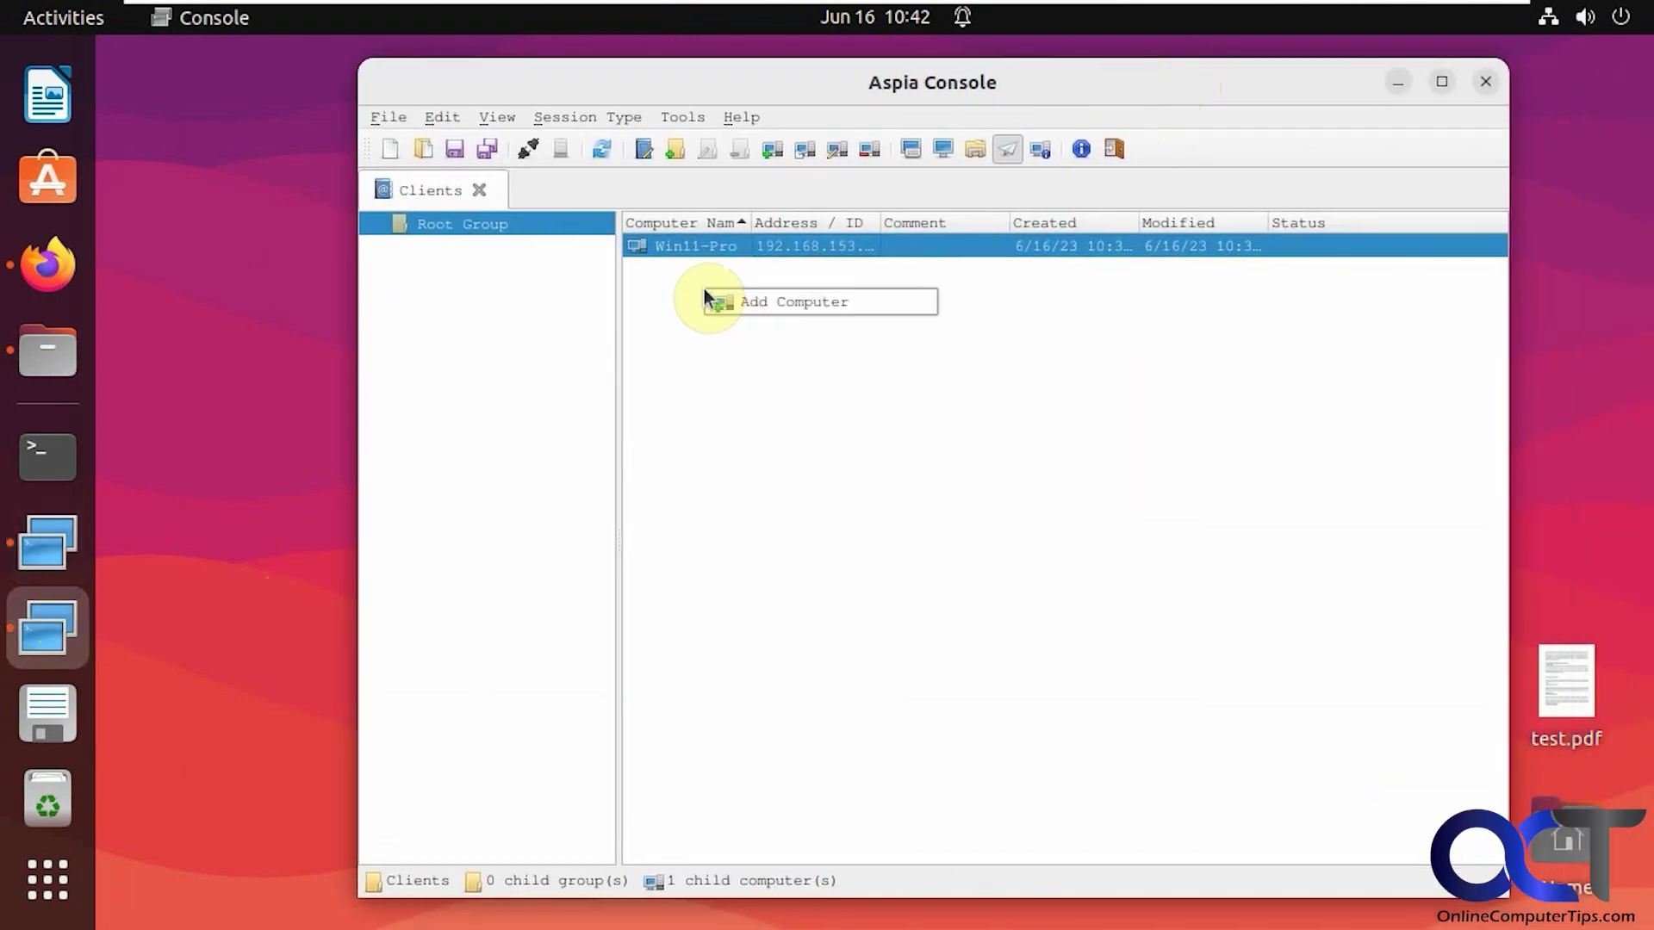
click(480, 270)
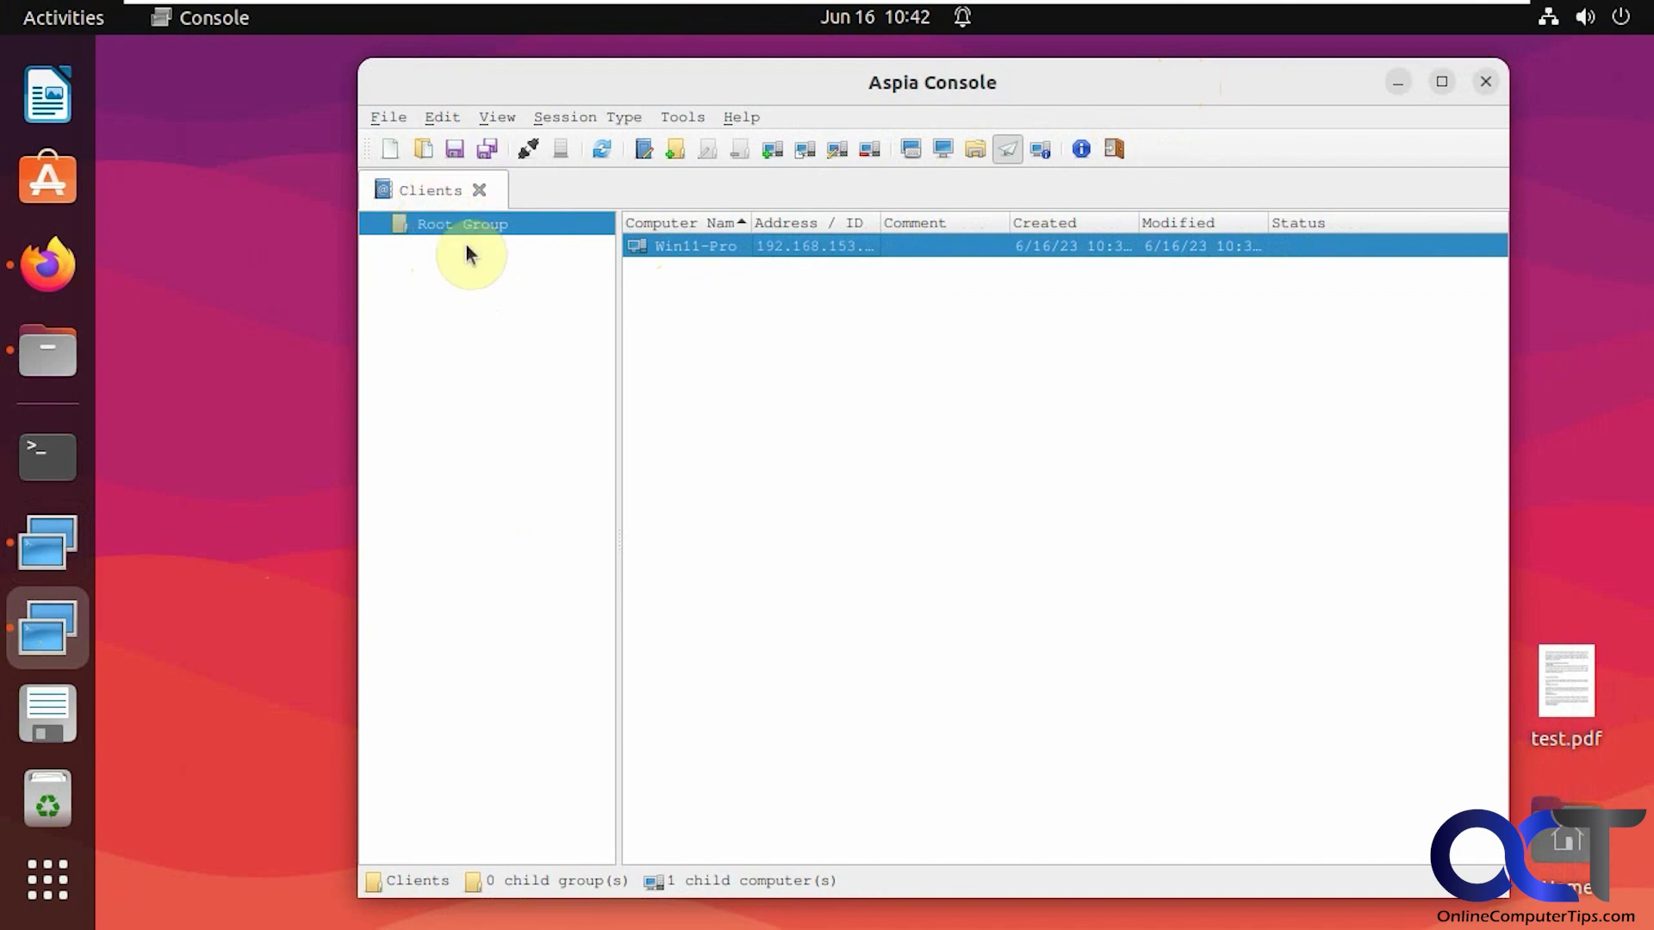
right_click(434, 230)
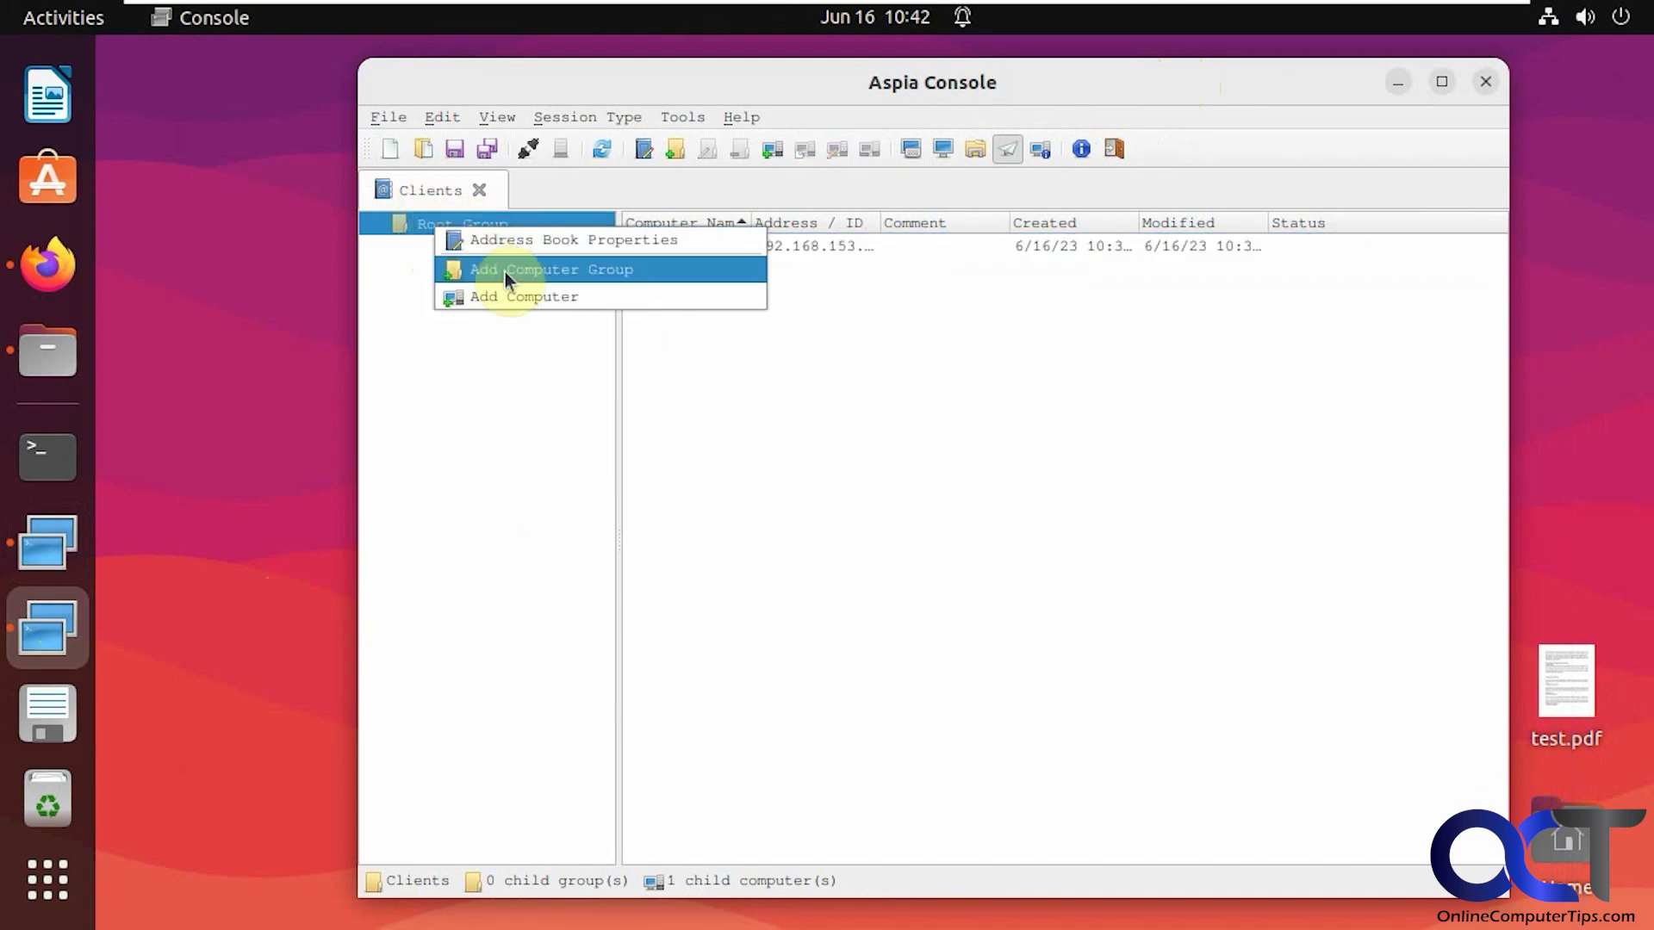
click(440, 317)
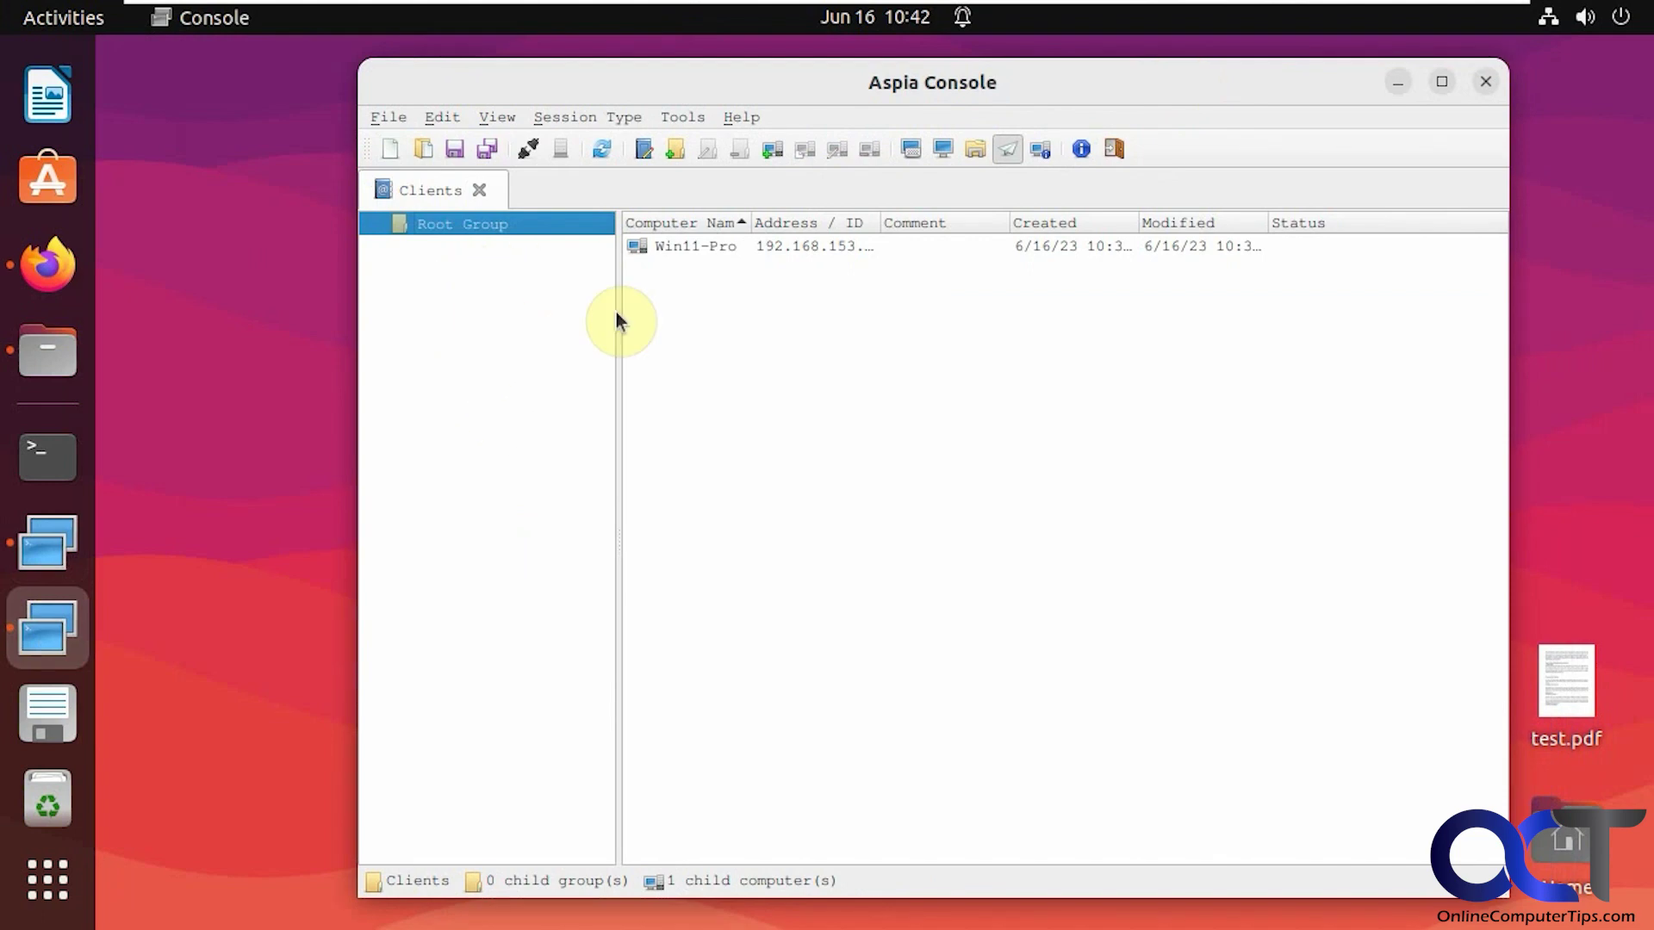
right_click(719, 306)
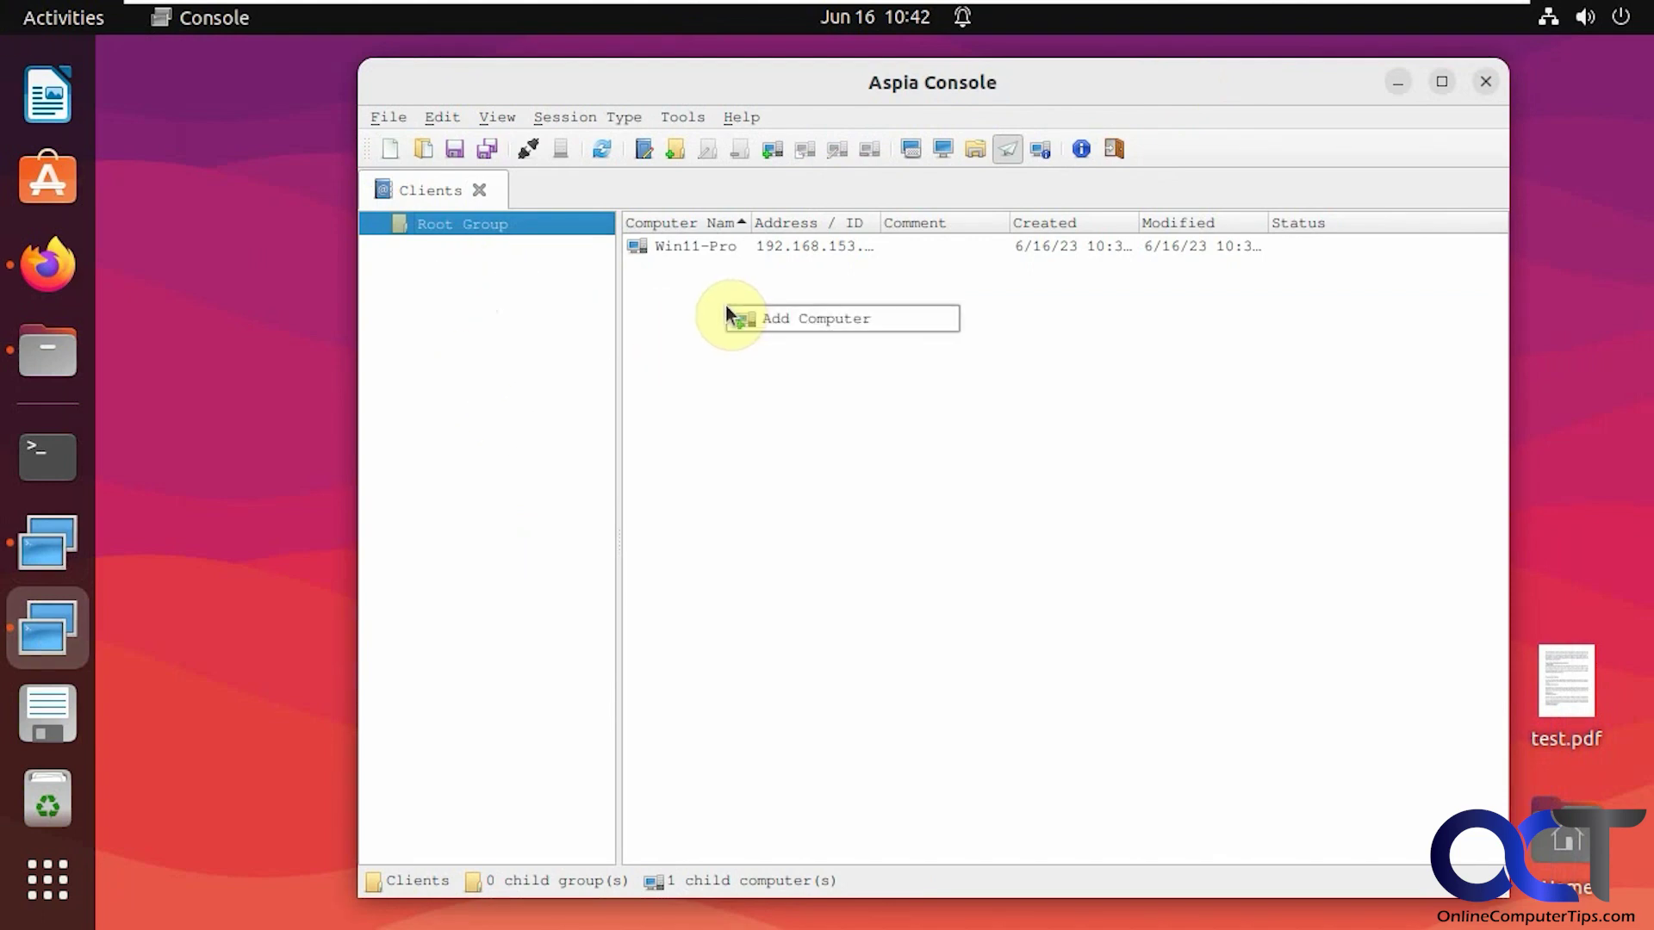
click(766, 319)
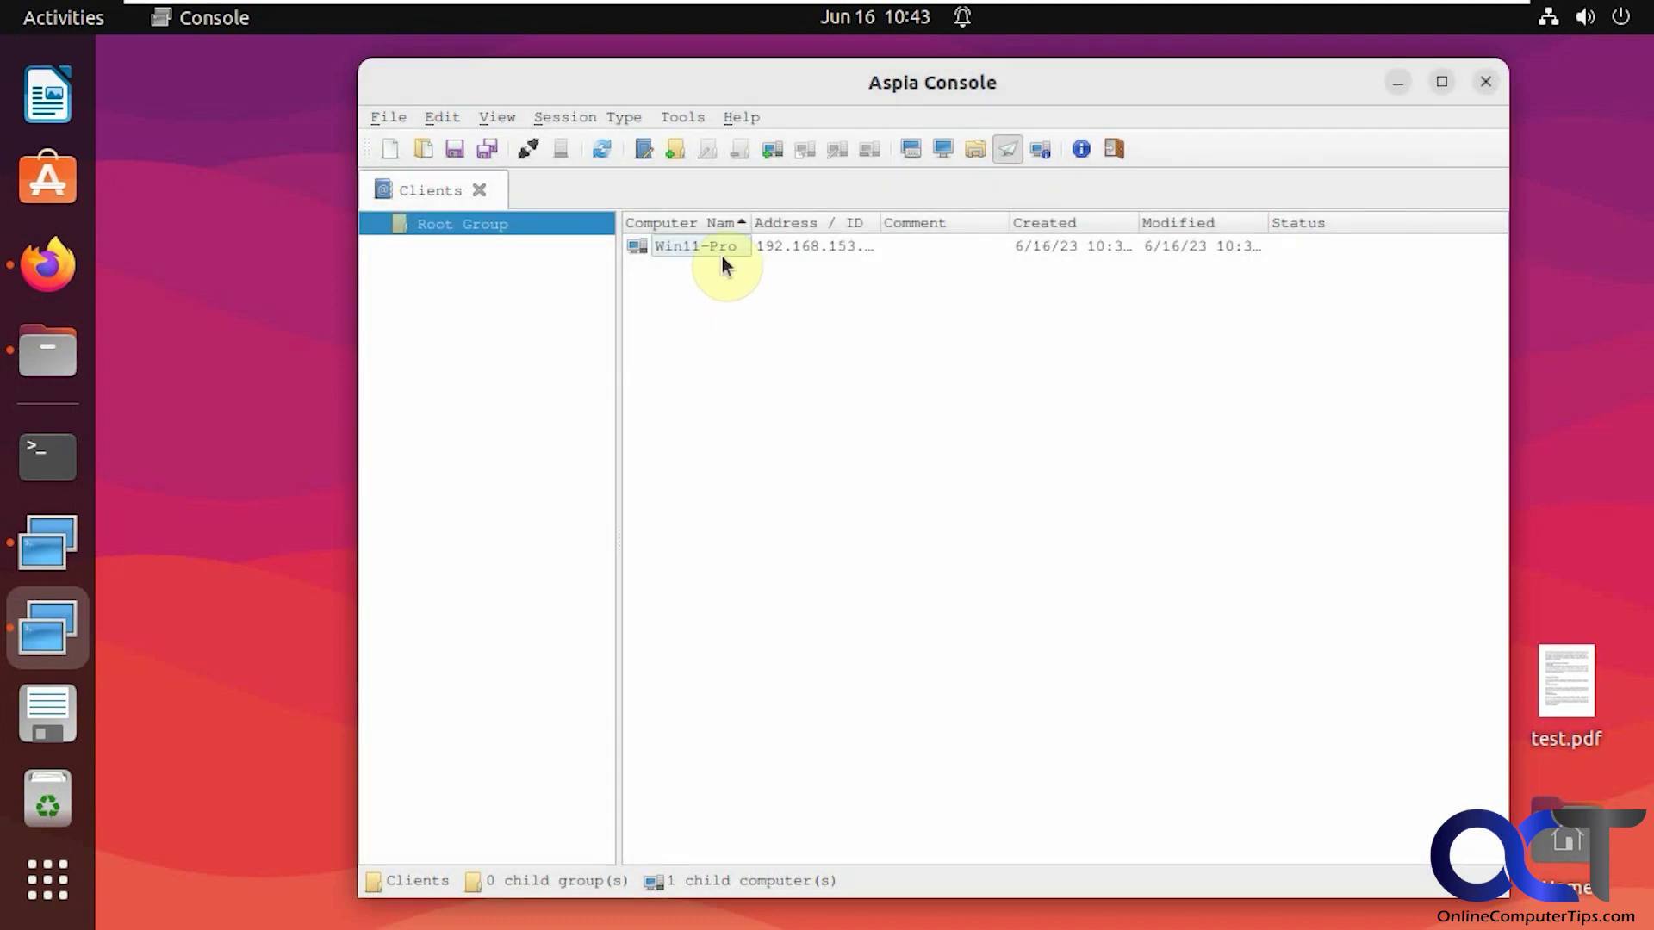
Review the Win11-Pro computer entry's properties and accept them unchanged
right_click(717, 249)
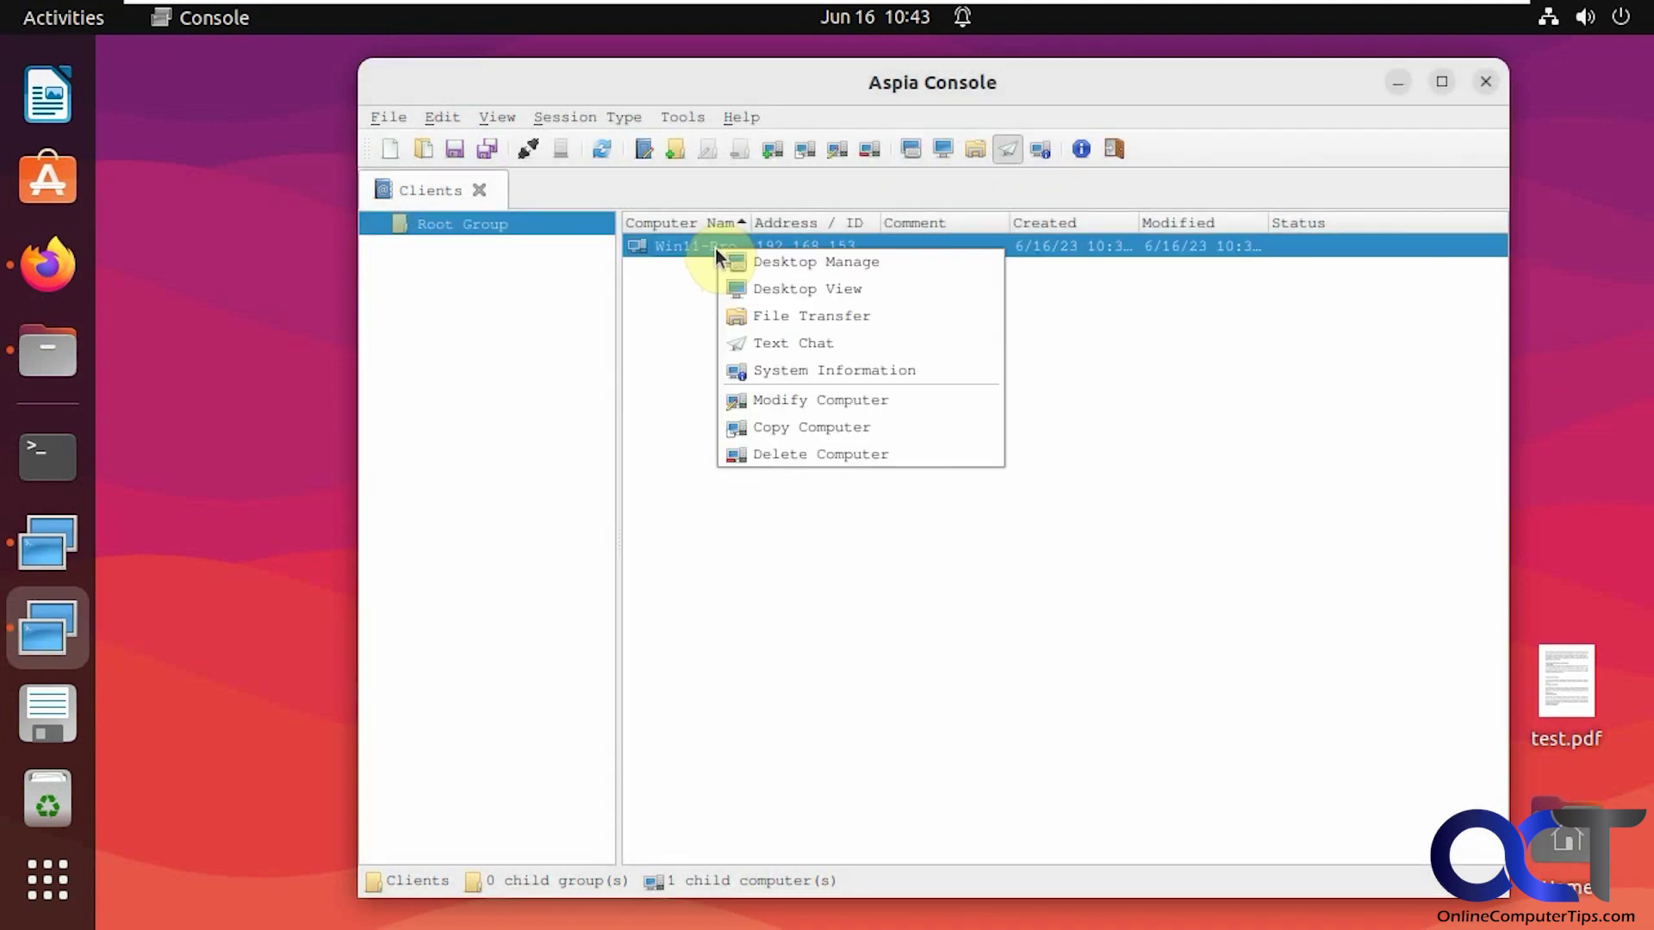
click(794, 401)
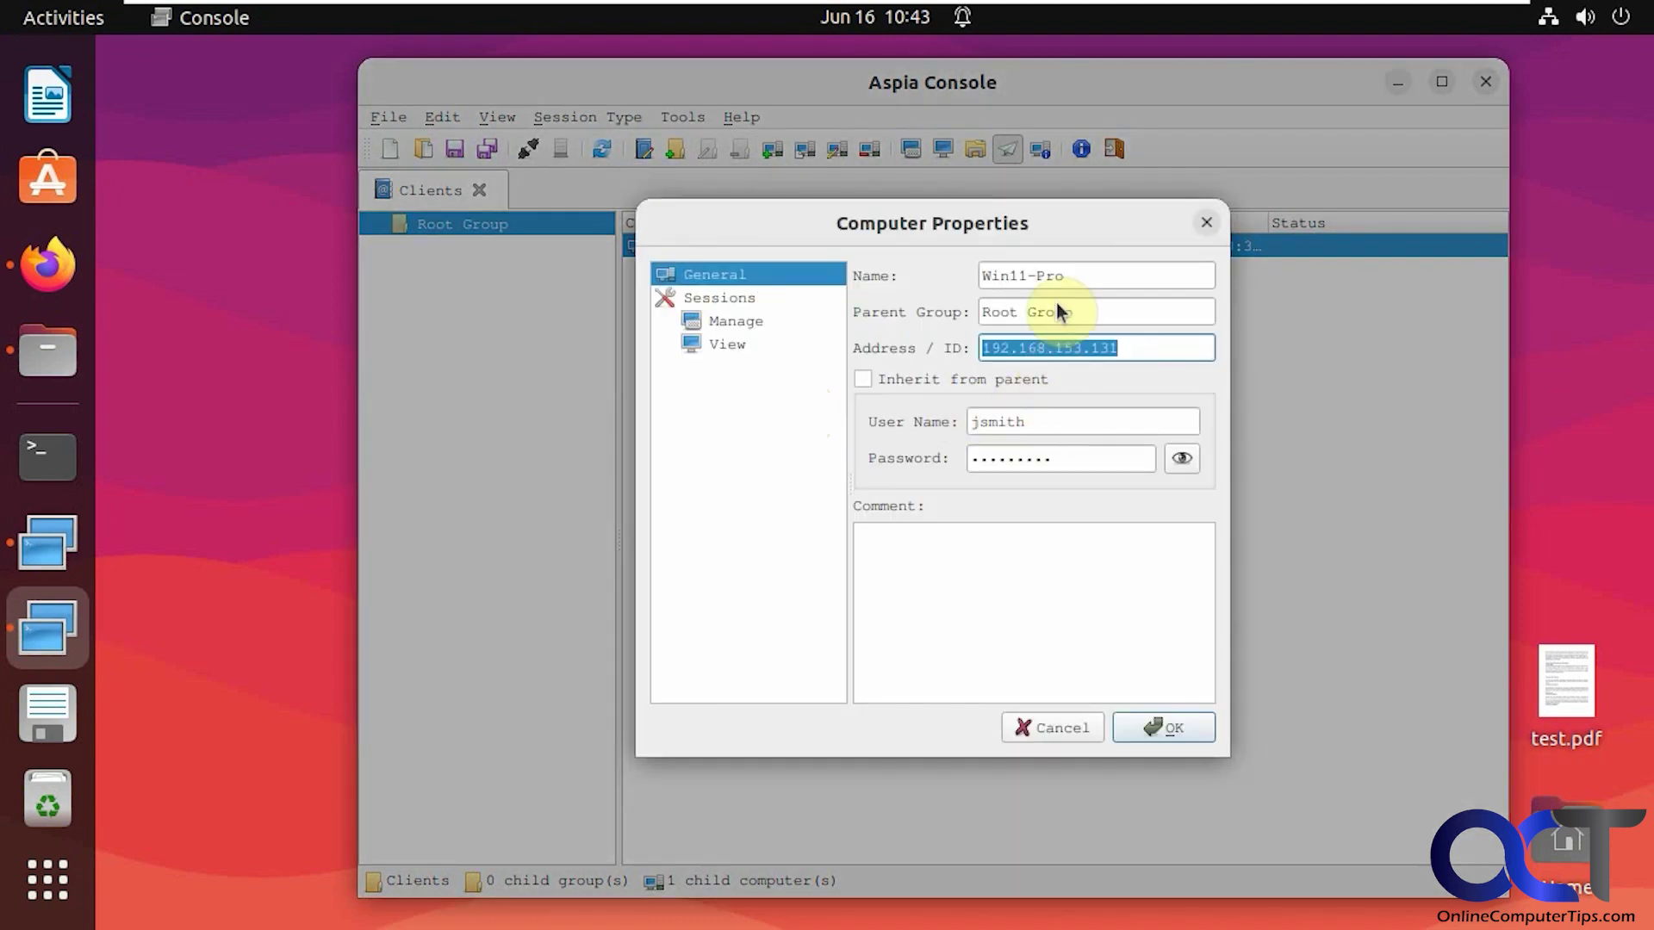
click(1128, 346)
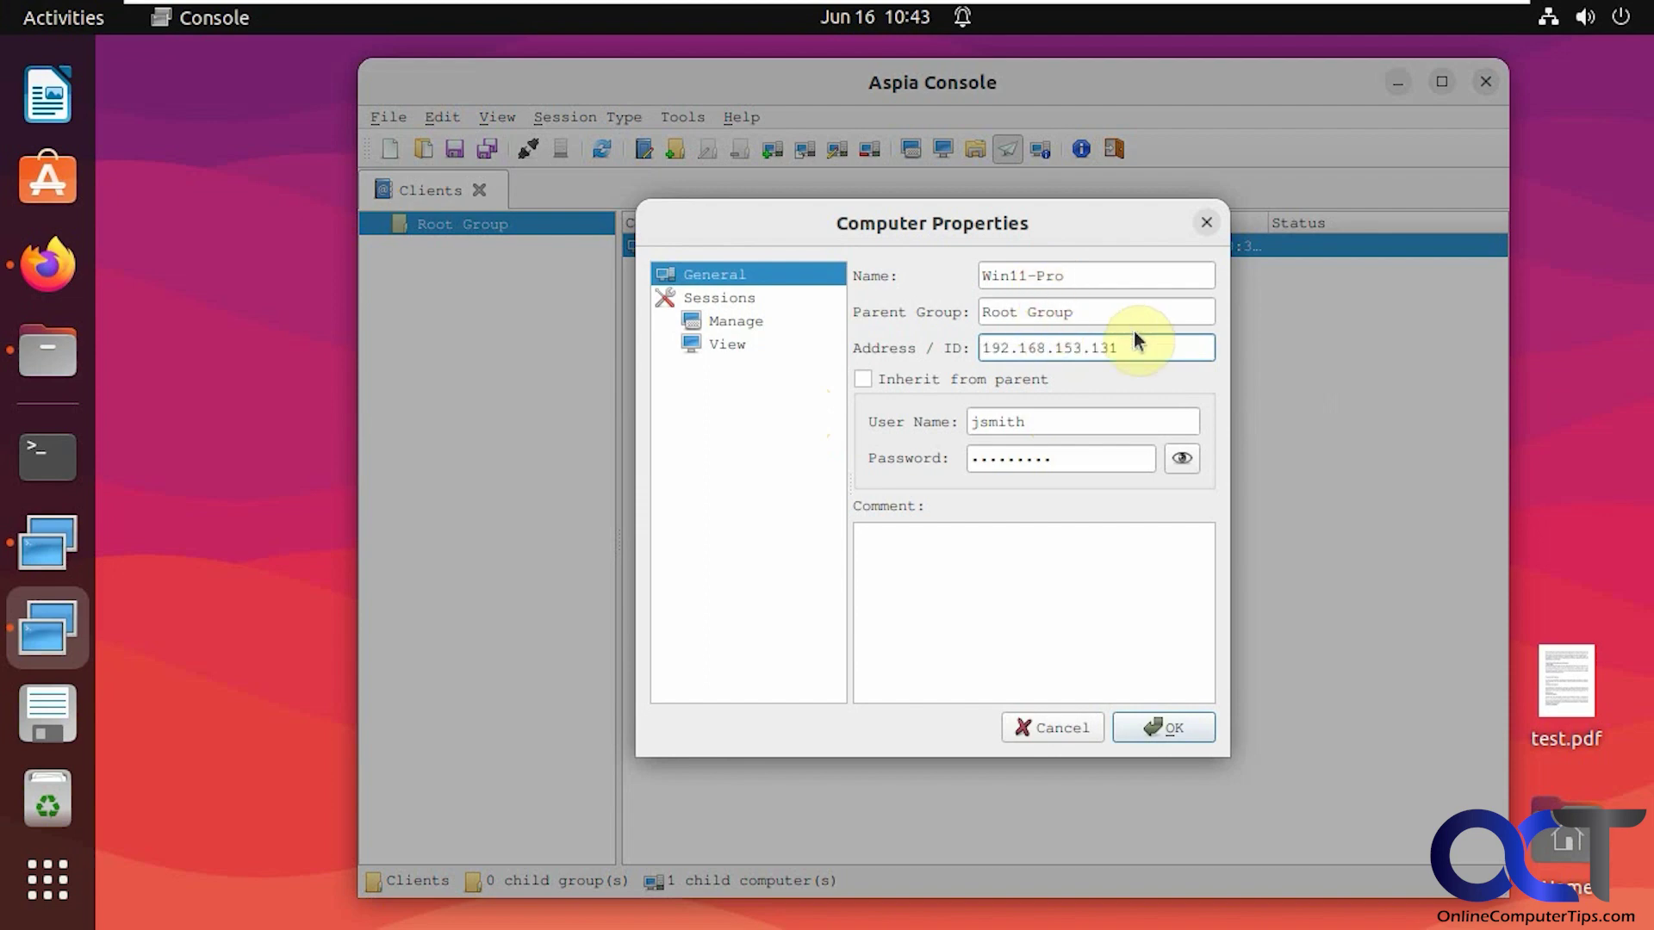
click(1154, 722)
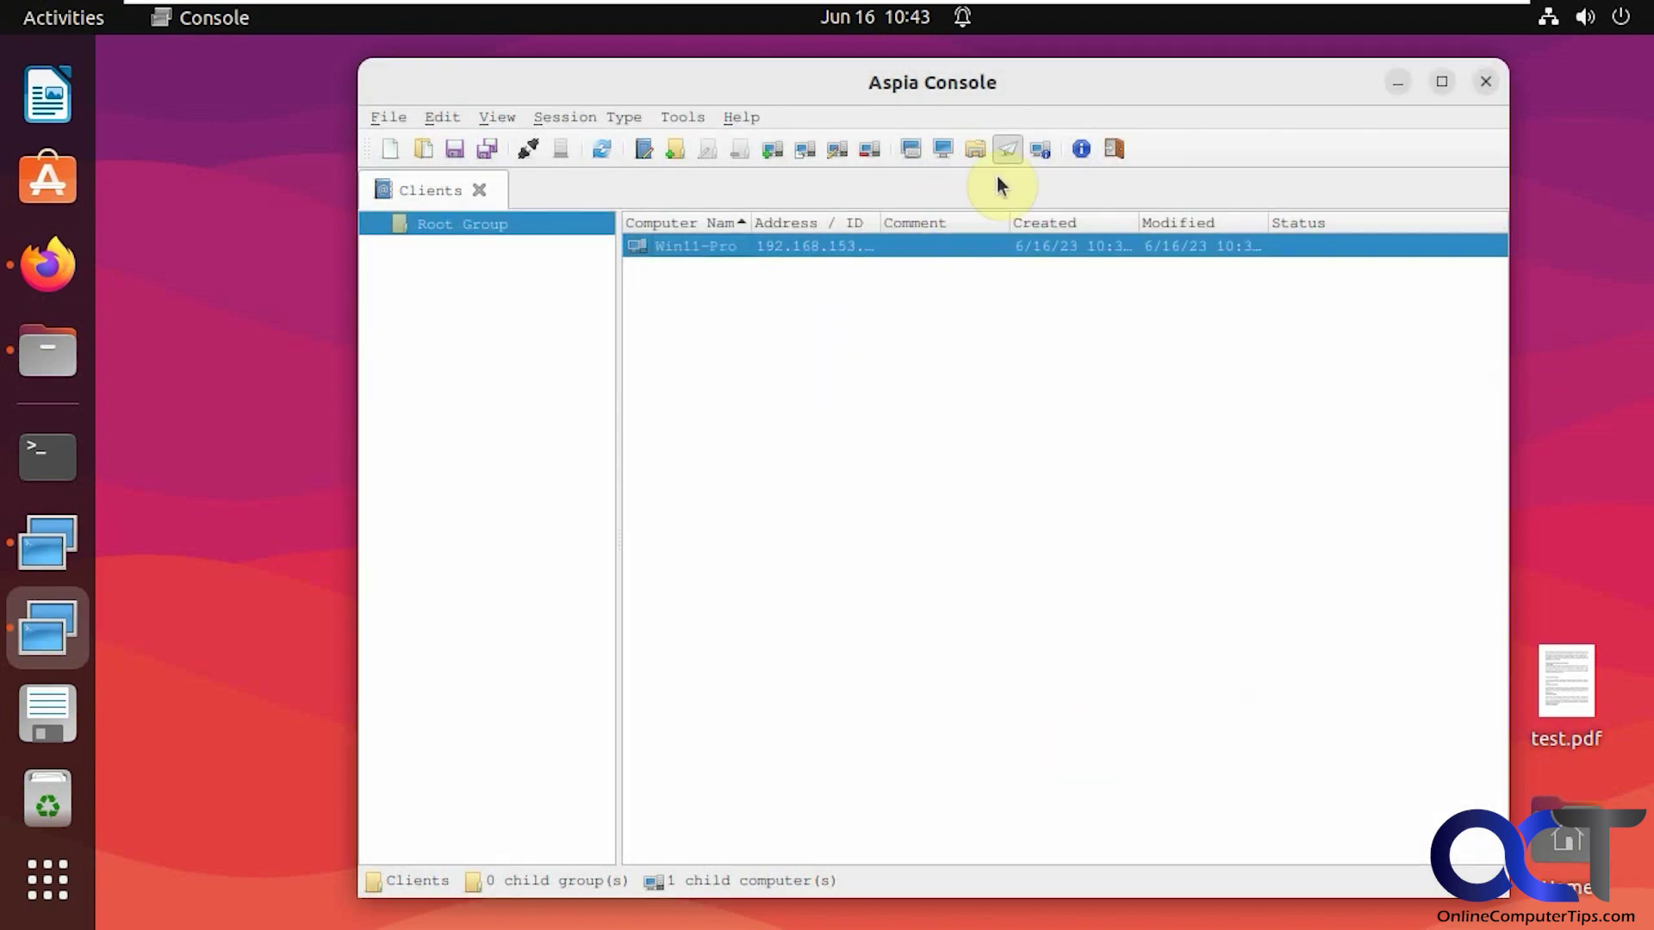
Switch the session type to System Information, view Win11-Pro's summary, then close it
click(1040, 150)
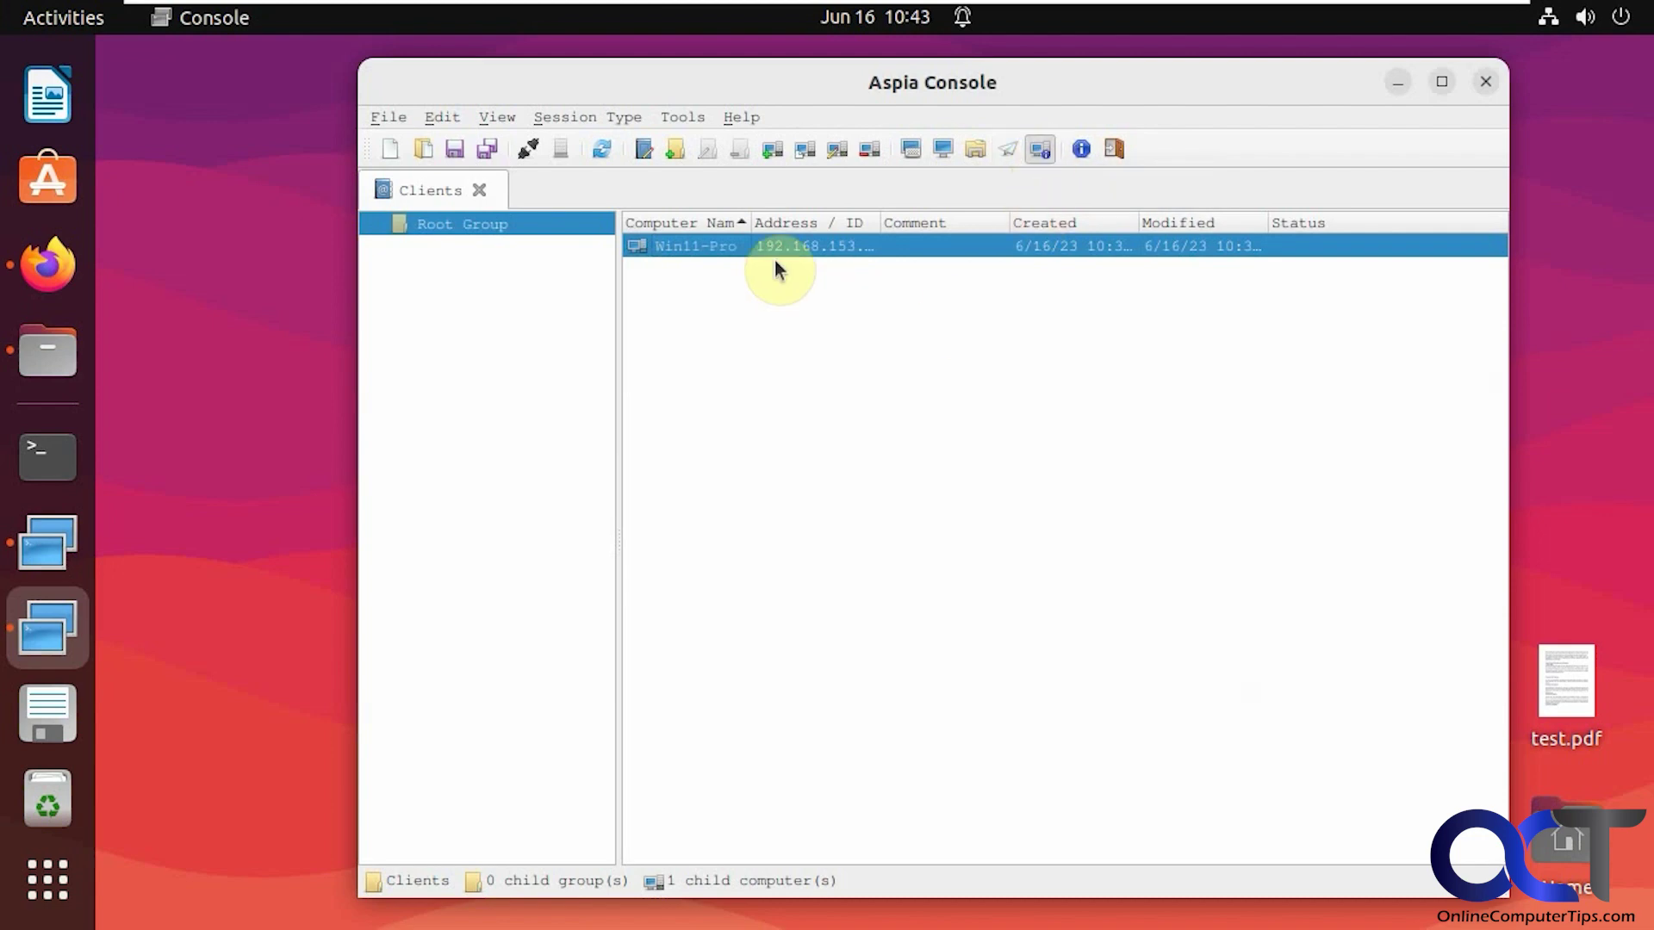
double_click(711, 246)
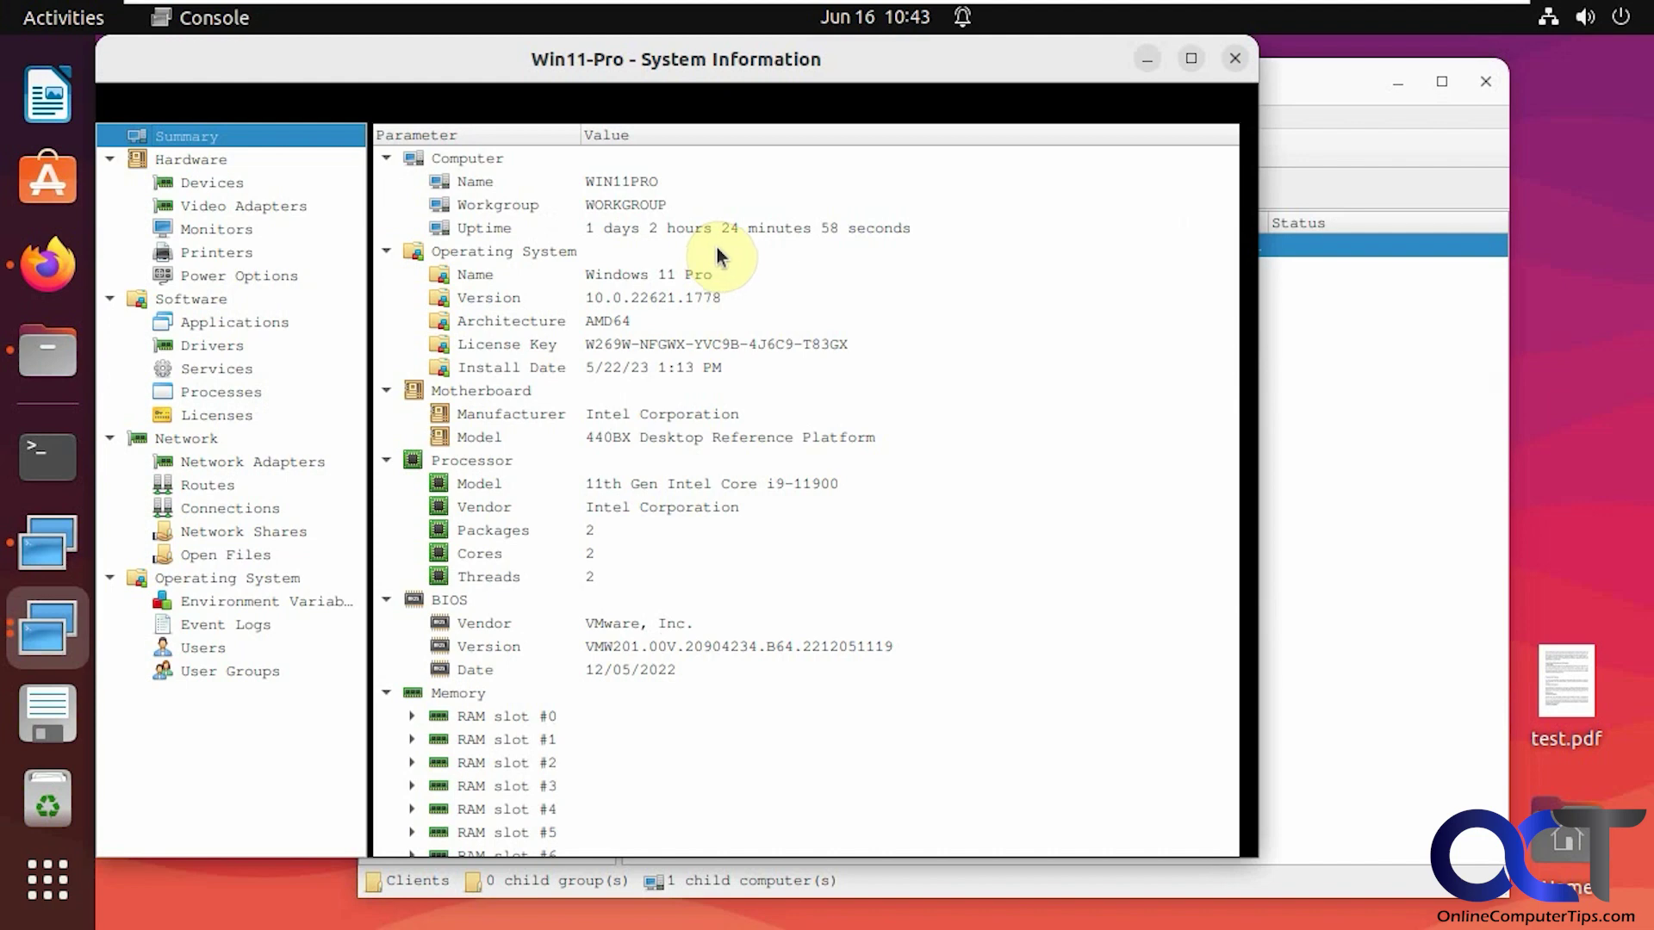
click(1234, 58)
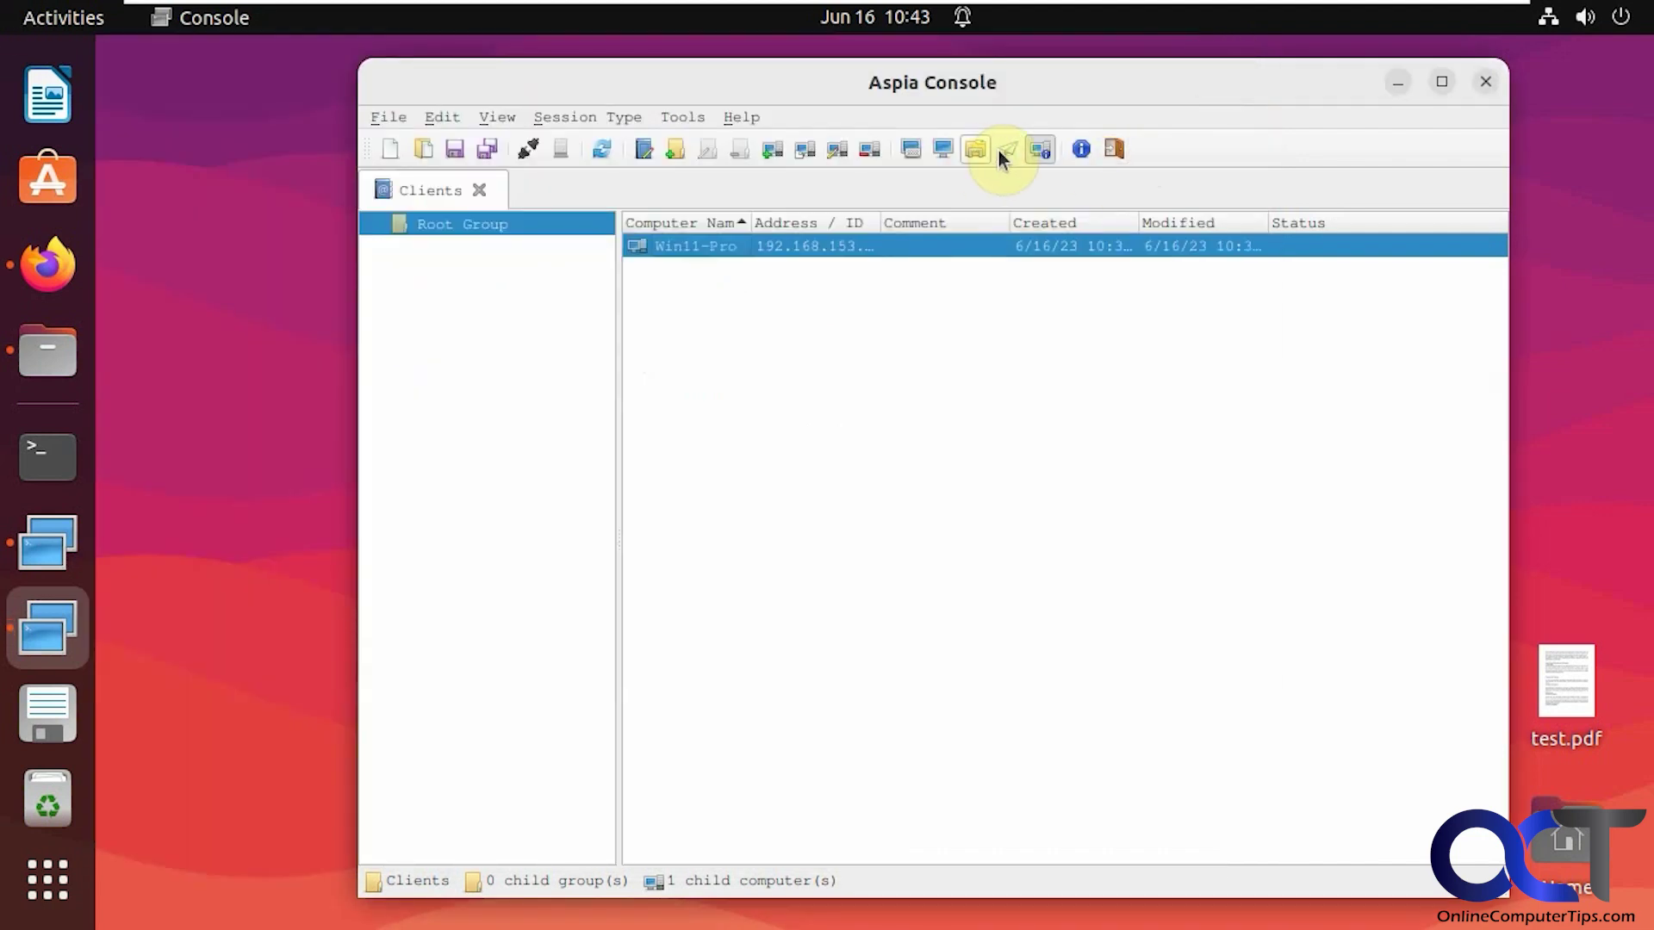